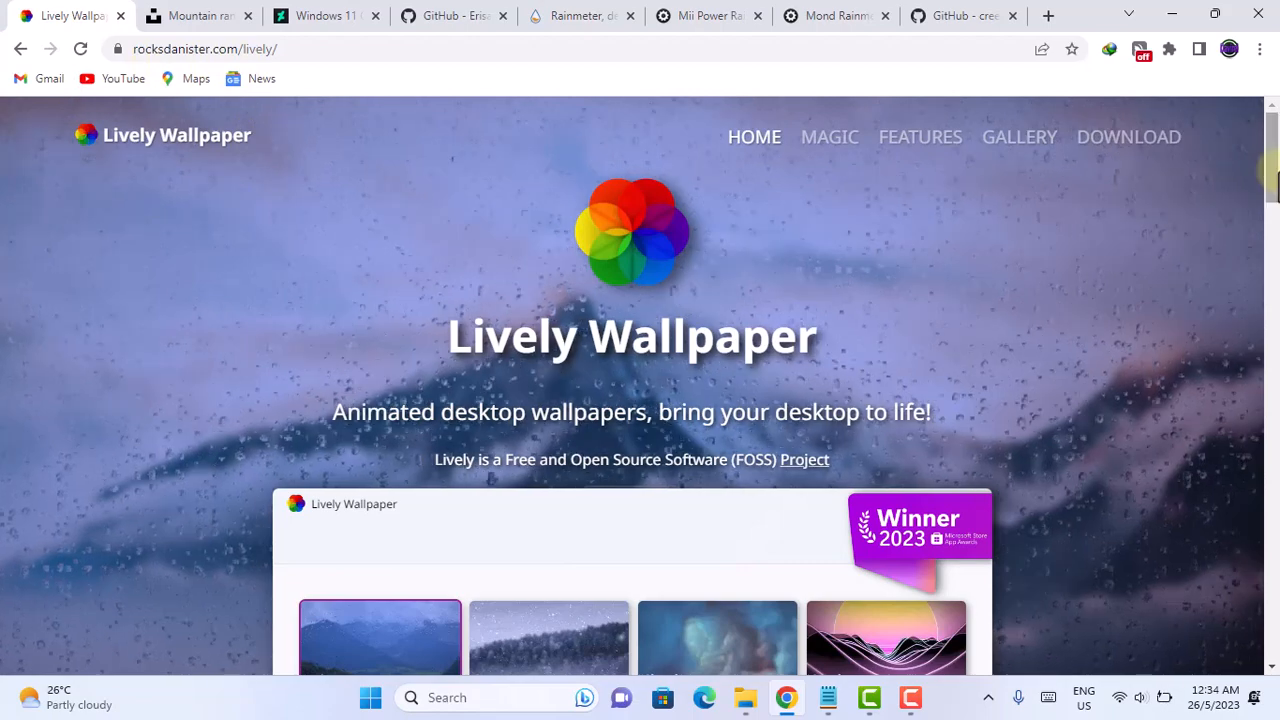
# Run the downloaded lively_setup_x86_full_v2066 installer as administrator and choose to install it for the current user only
pyautogui.moveTo(1272, 180); pyautogui.dragTo(1275, 598)
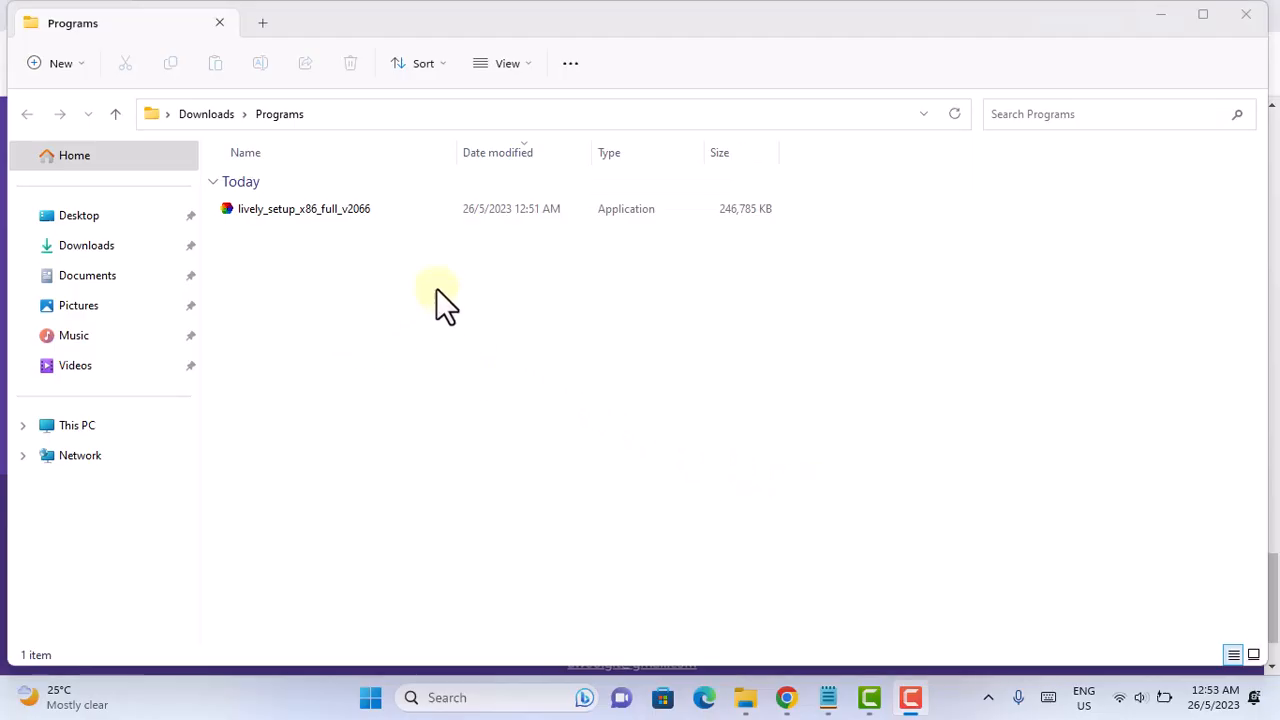
pyautogui.rightClick(290, 208)
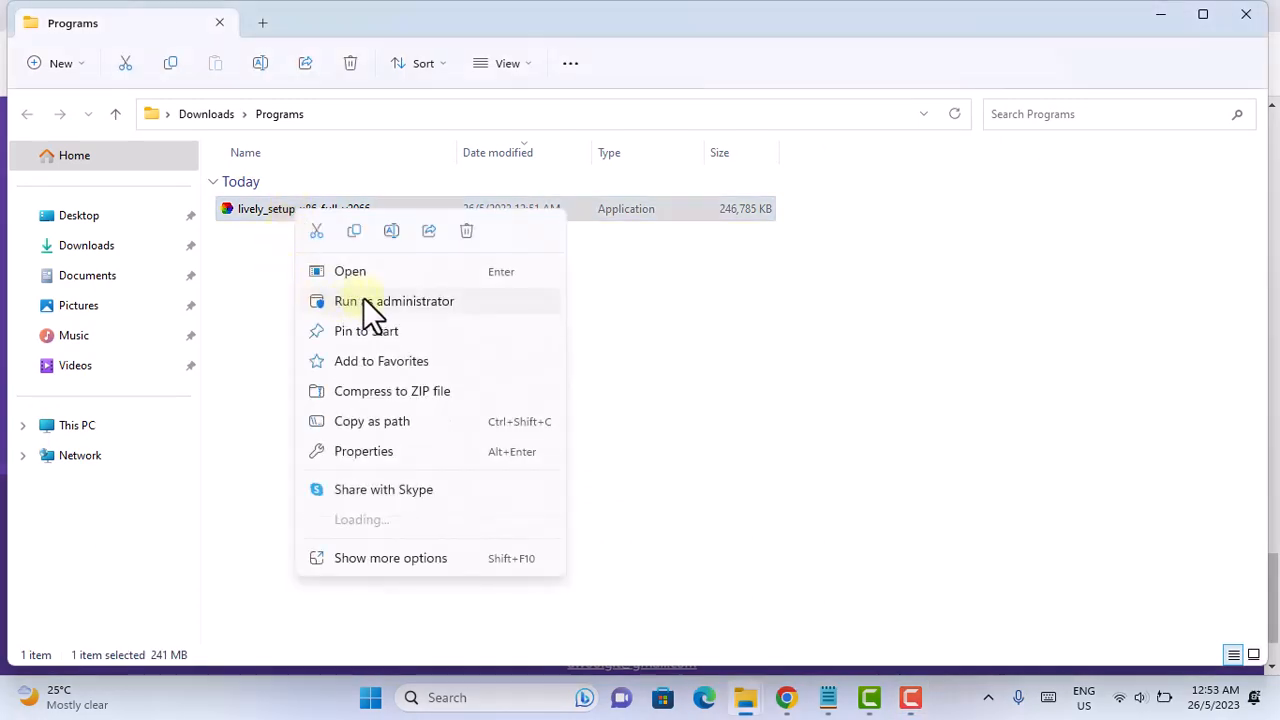
pyautogui.click(363, 301)
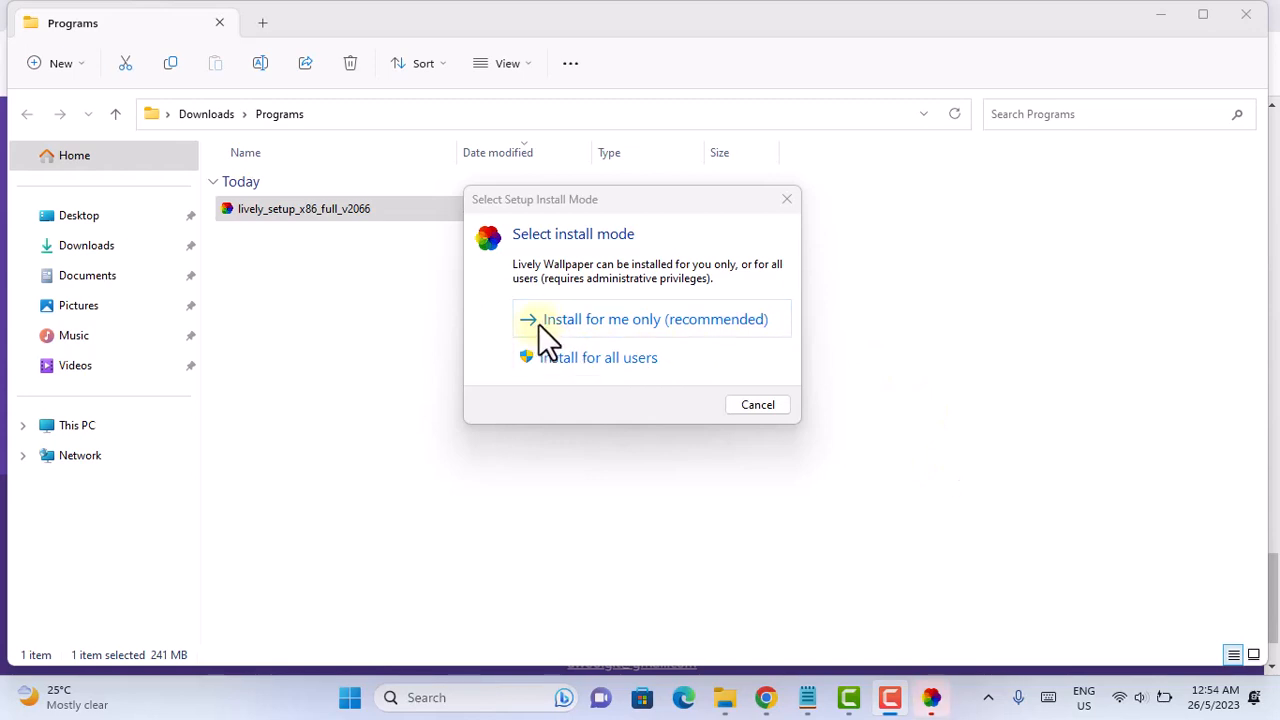
pyautogui.click(652, 320)
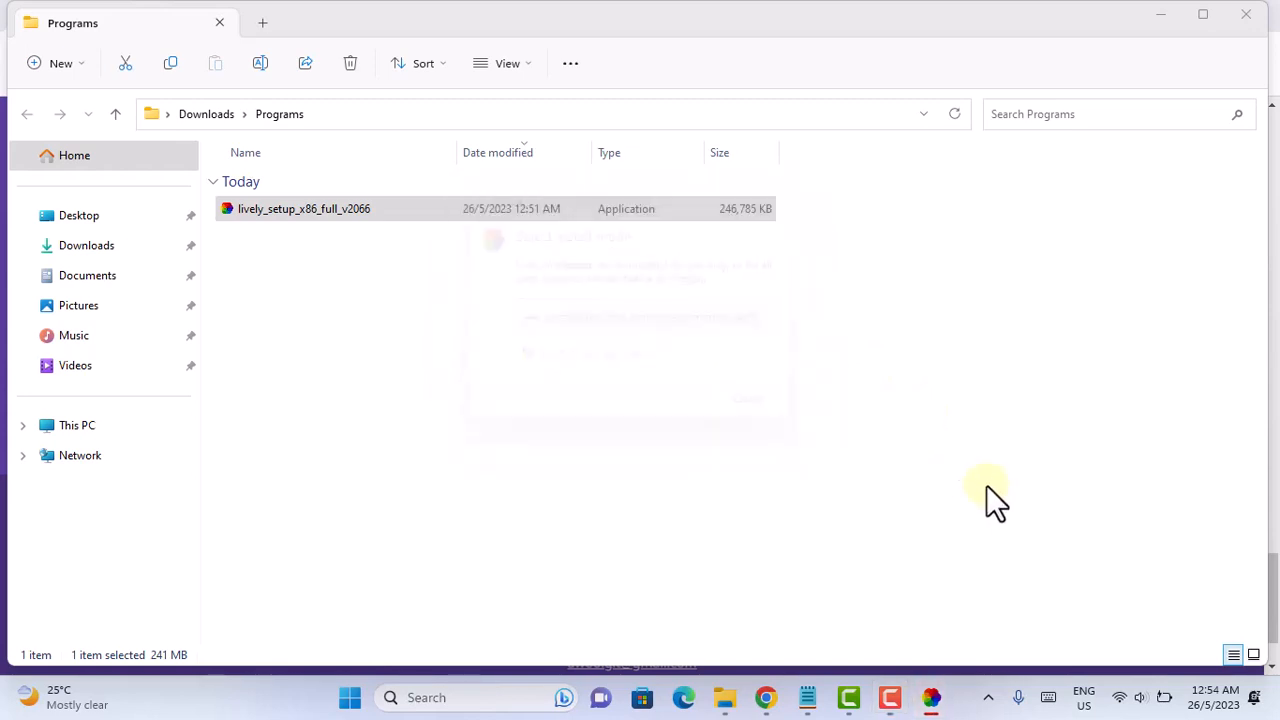
pyautogui.click(693, 396)
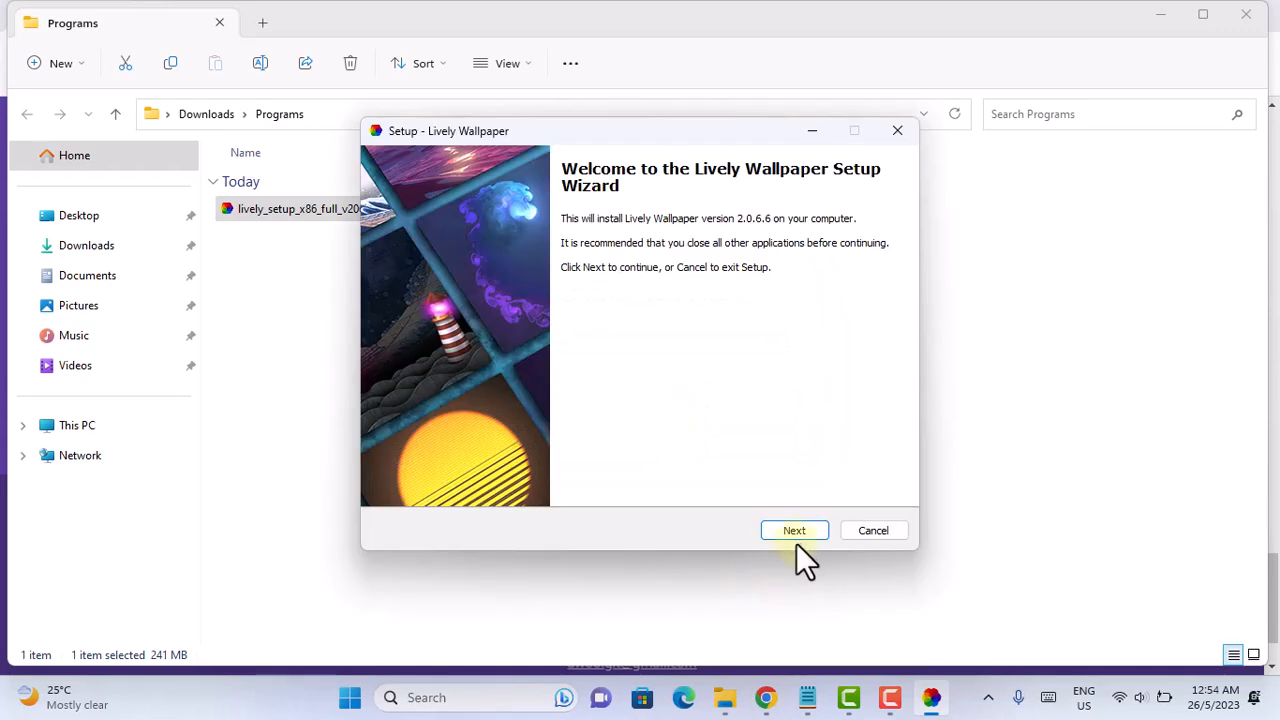
# Install Lively Wallpaper with the license accepted, the default folder, a desktop shortcut and automatic start, and launch it on finishing
pyautogui.click(796, 532)
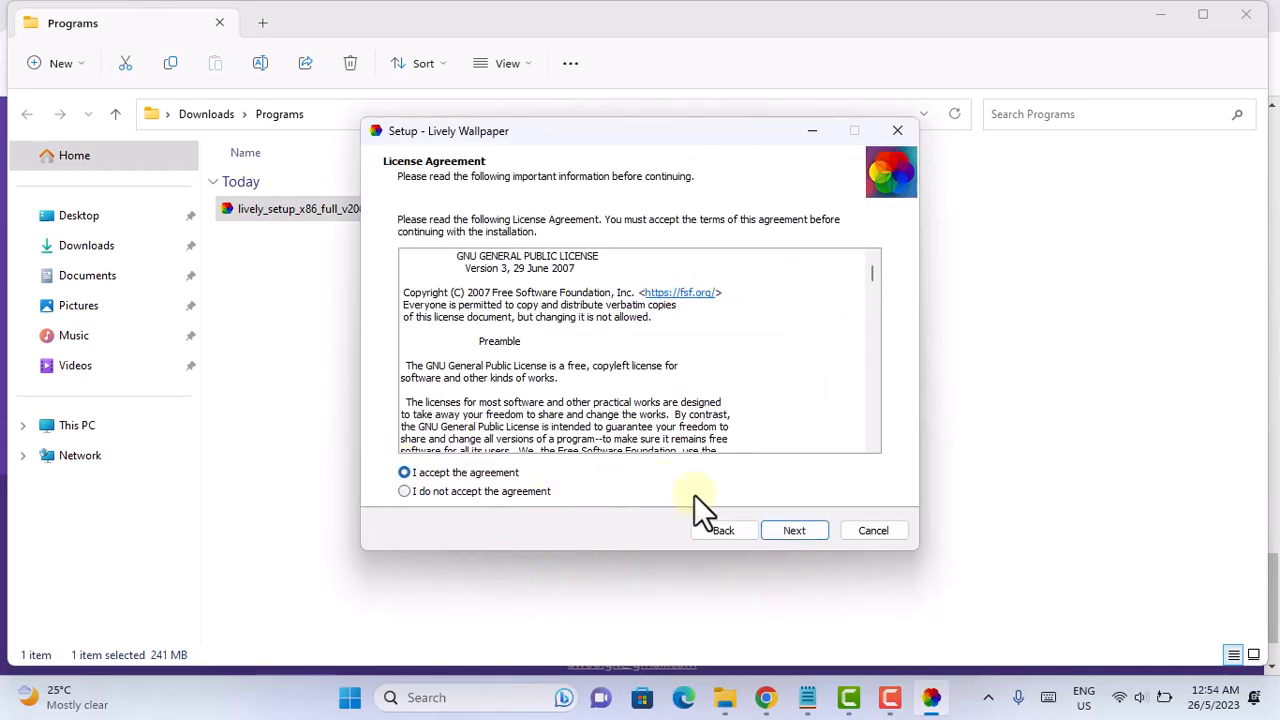
pyautogui.click(795, 531)
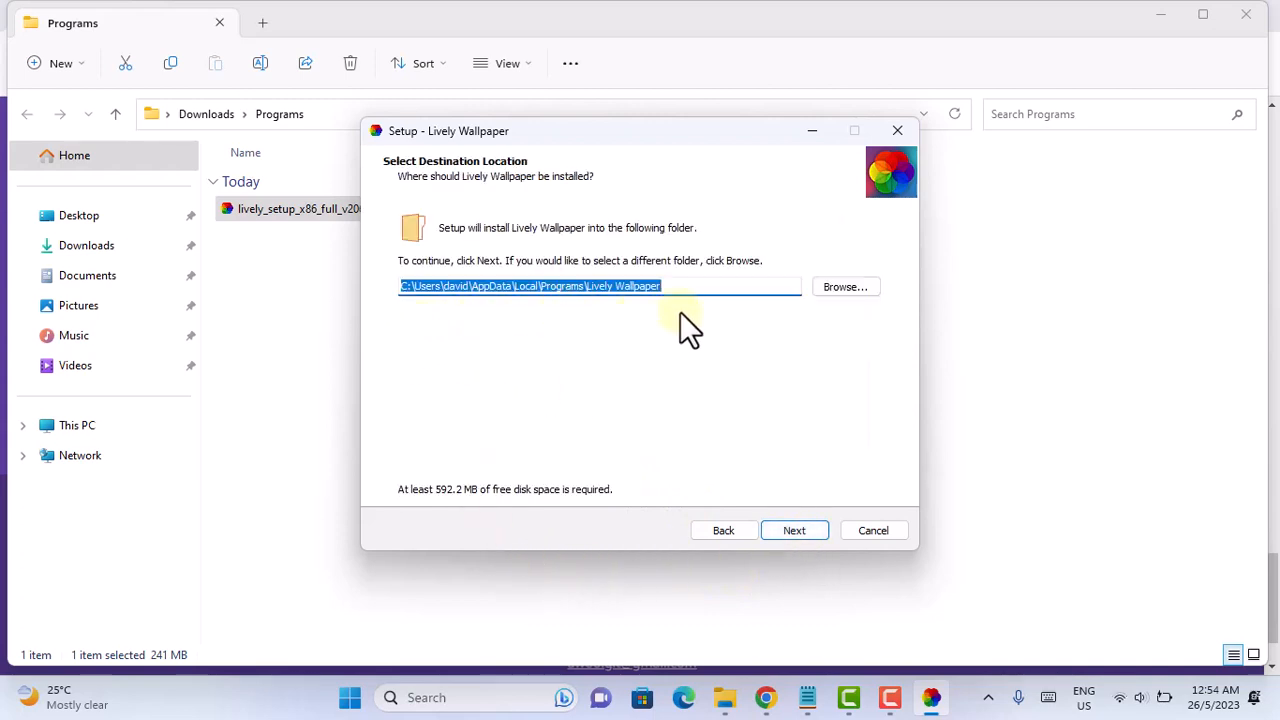
pyautogui.click(785, 524)
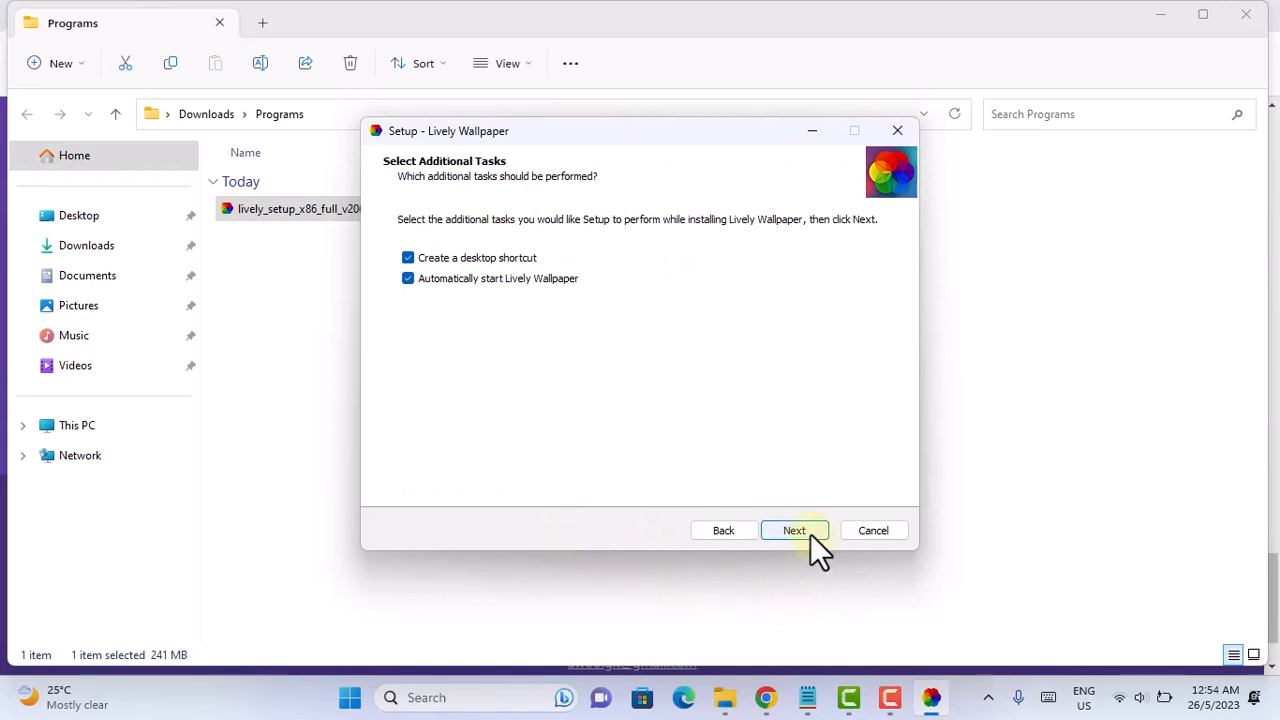
pyautogui.click(810, 533)
pyautogui.click(817, 537)
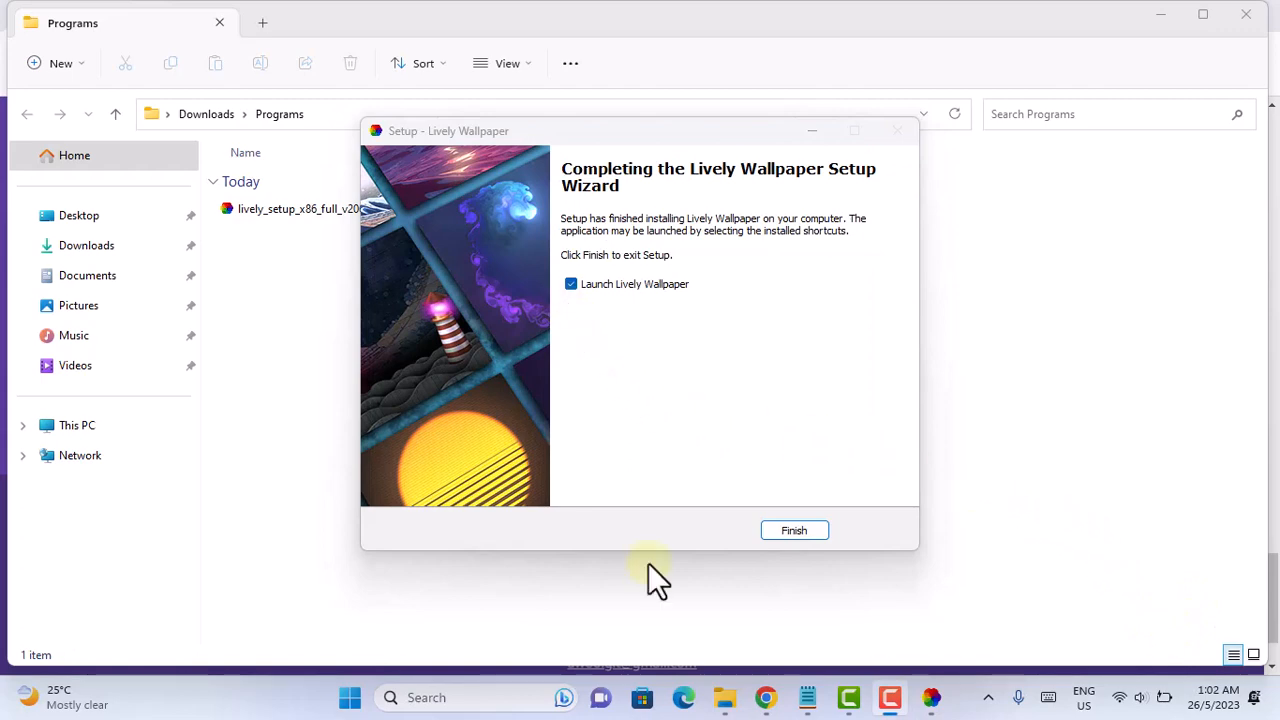
pyautogui.click(794, 531)
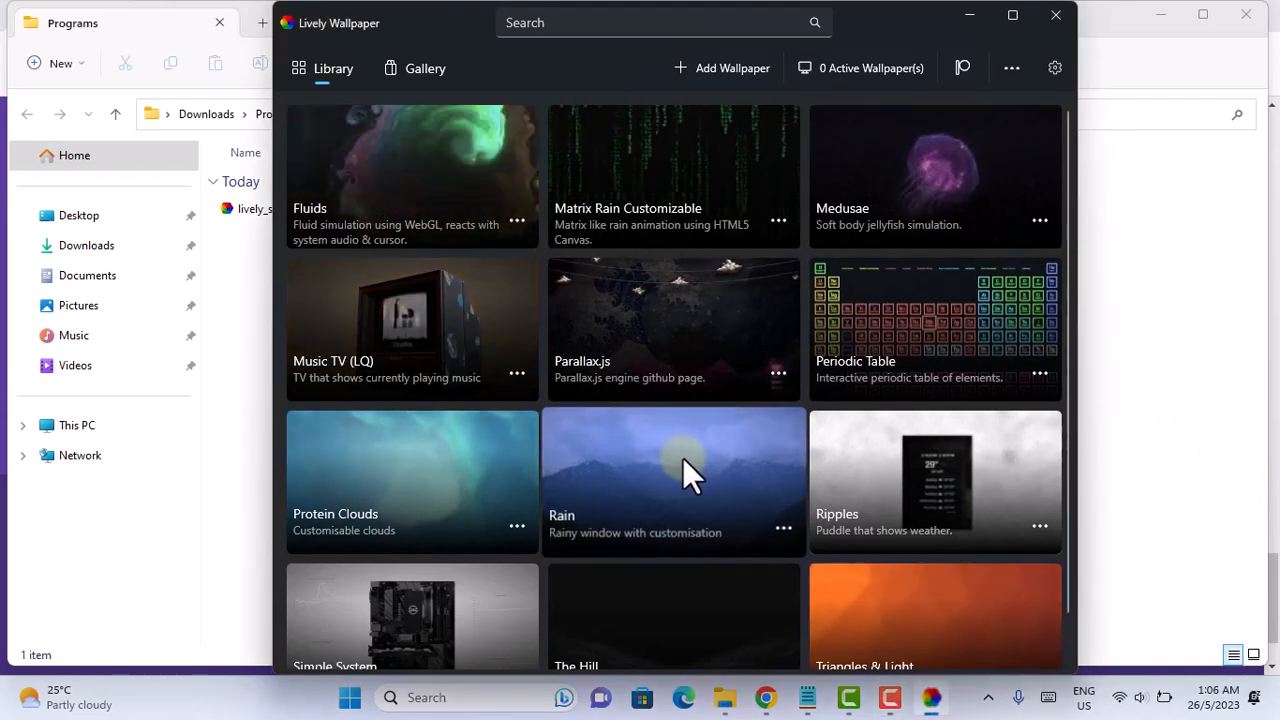
# Apply the Rain wallpaper from the library, check it on the desktop, and bring the Lively Wallpaper window back
pyautogui.click(656, 453)
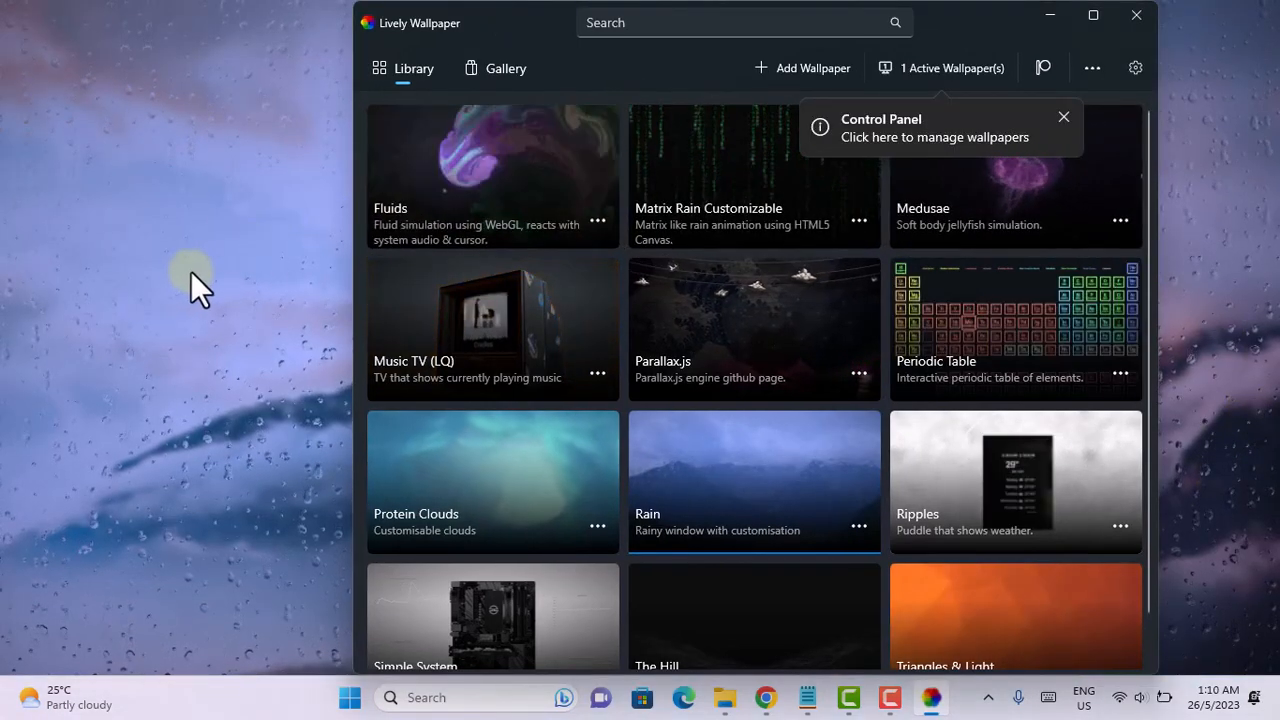
pyautogui.click(1048, 15)
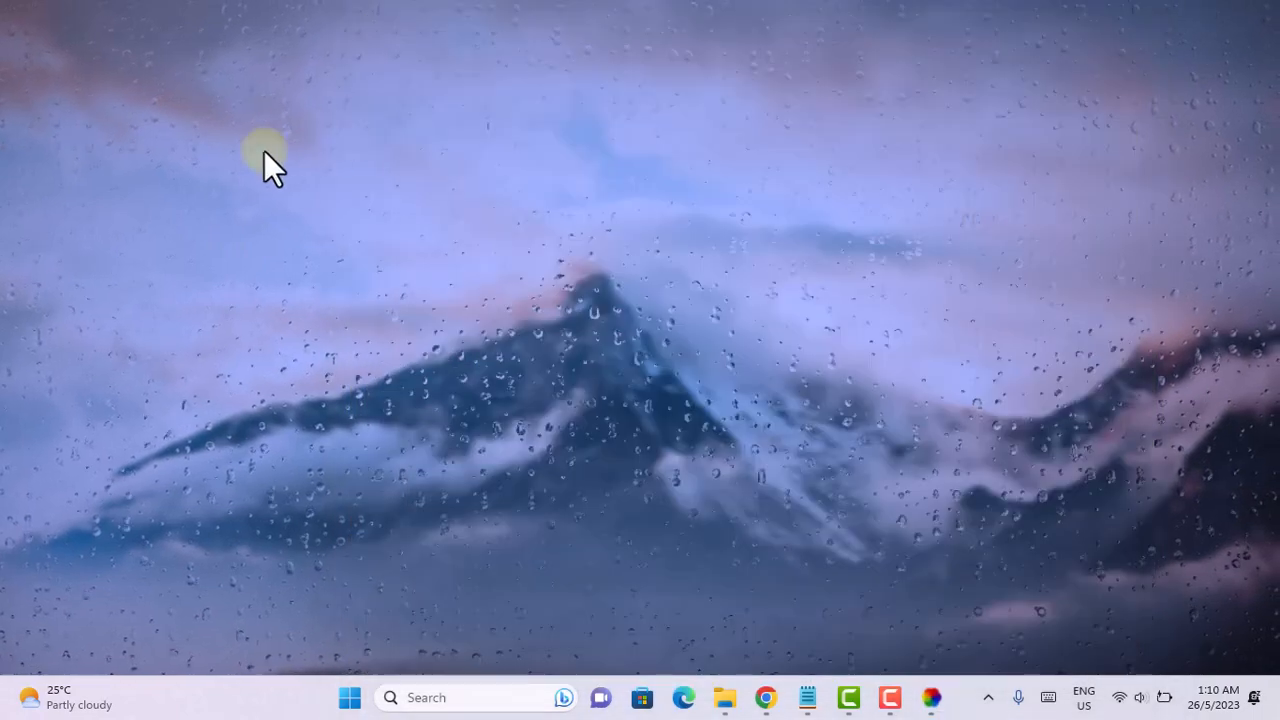
pyautogui.click(928, 698)
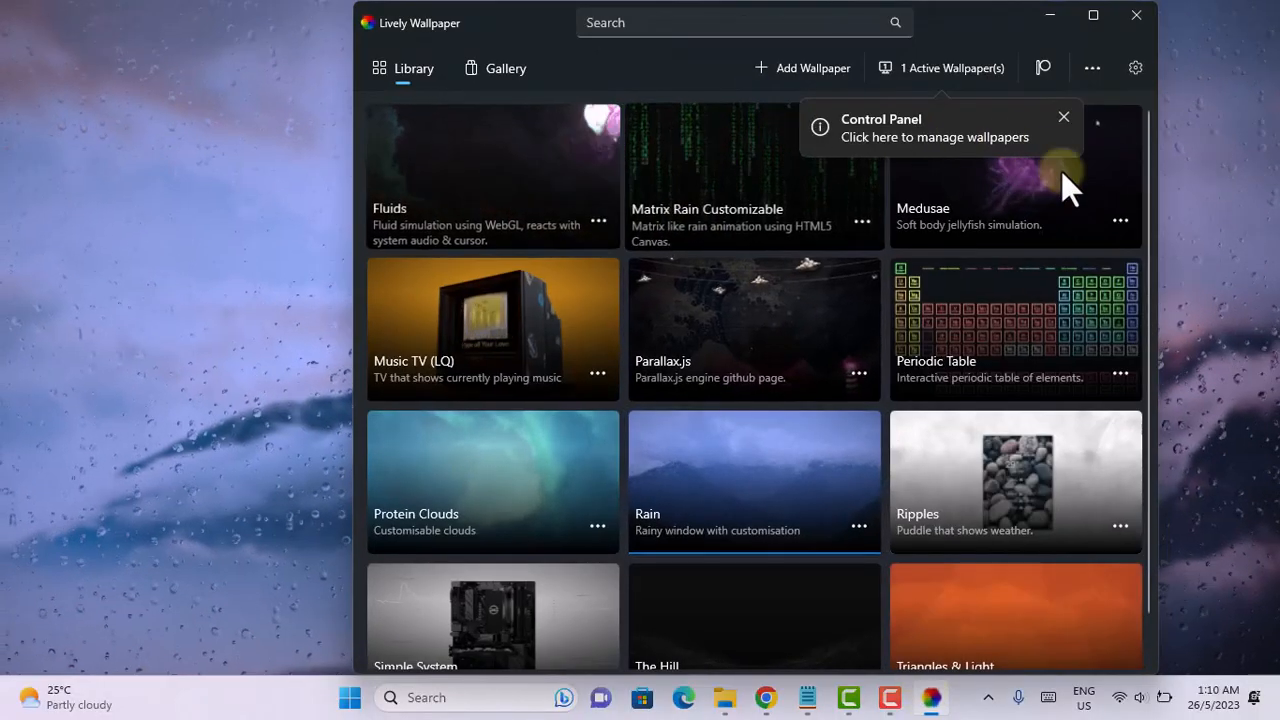
# Open the customisation settings of the Rain wallpaper and raise its brightness to the maximum
pyautogui.click(860, 527)
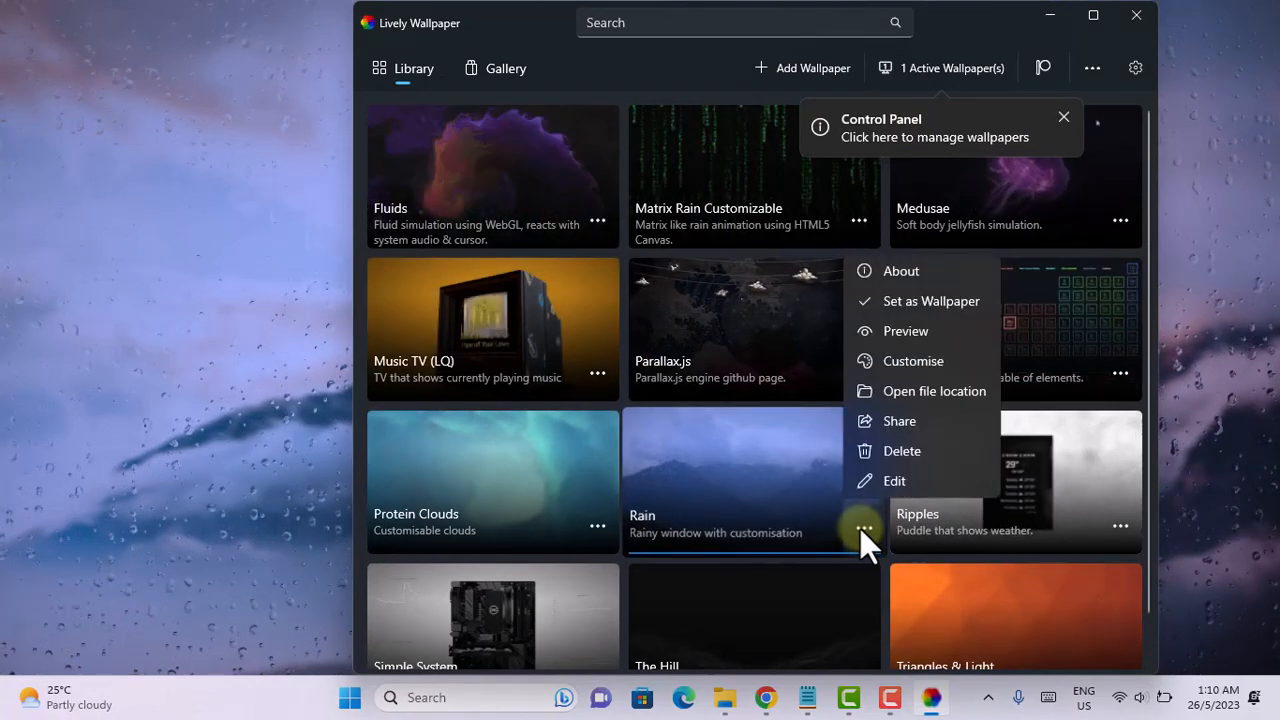
pyautogui.click(908, 364)
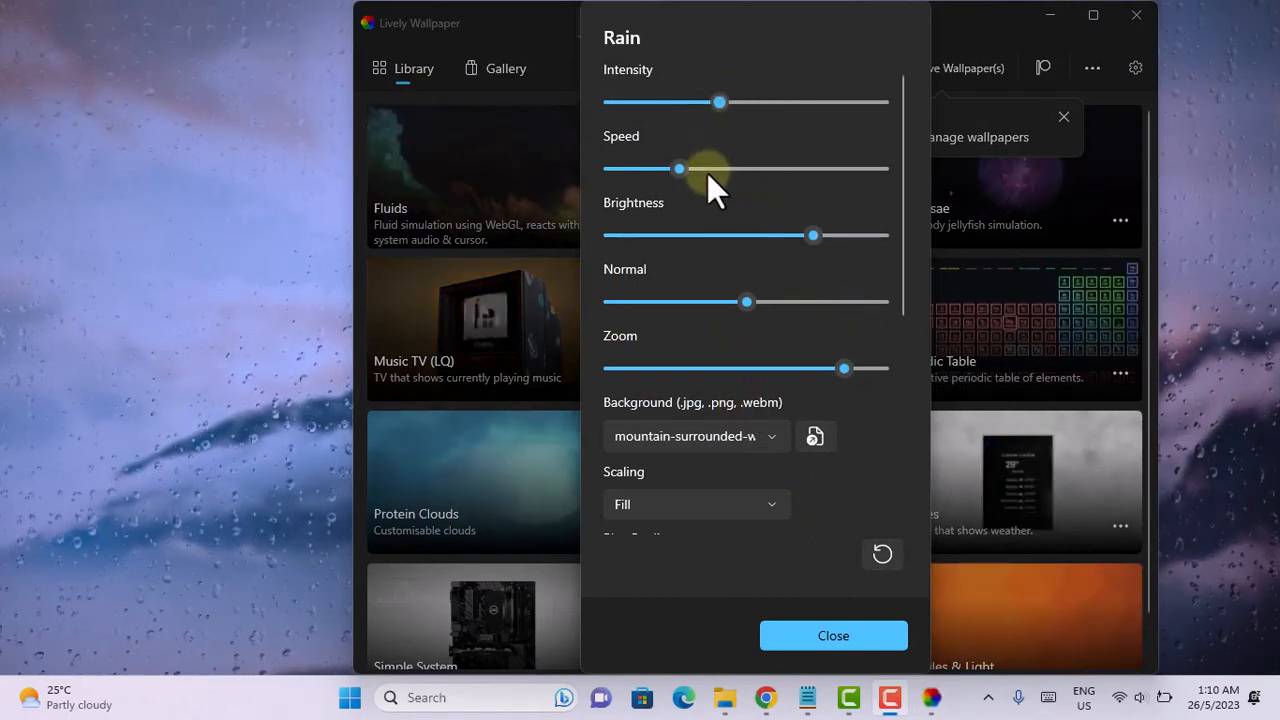
pyautogui.moveTo(812, 235)
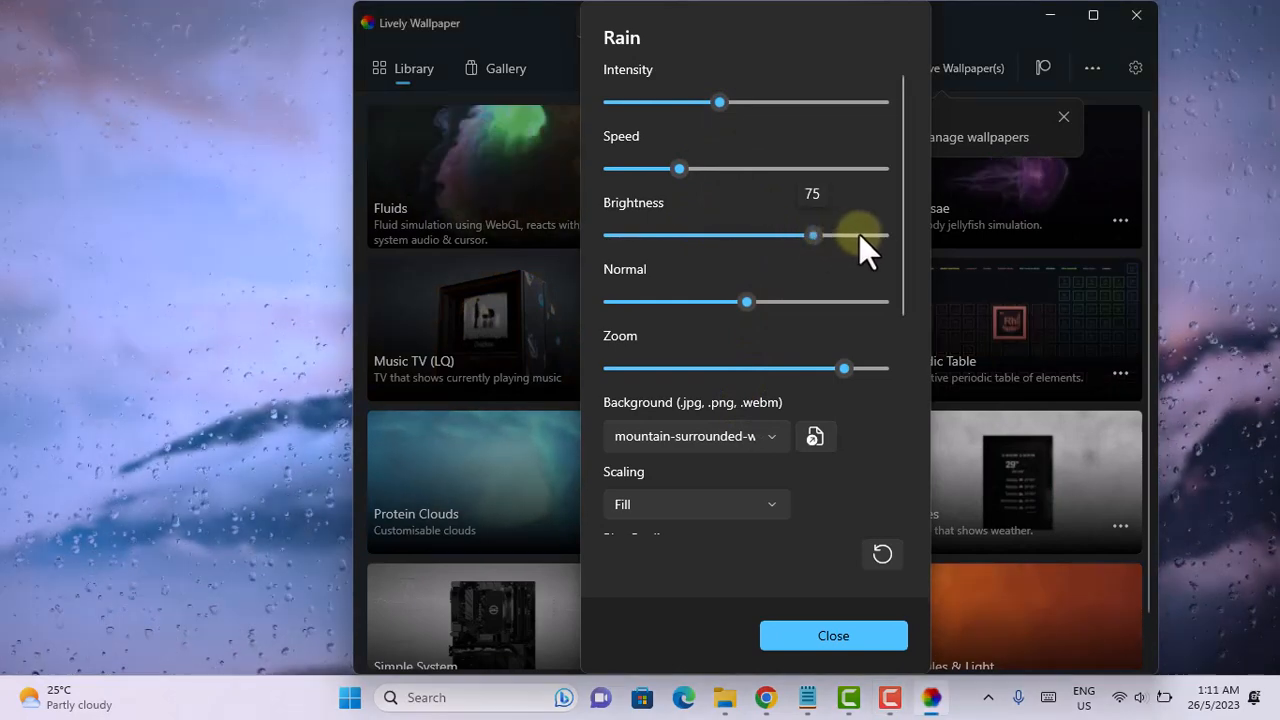
pyautogui.moveTo(859, 234); pyautogui.dragTo(905, 305)
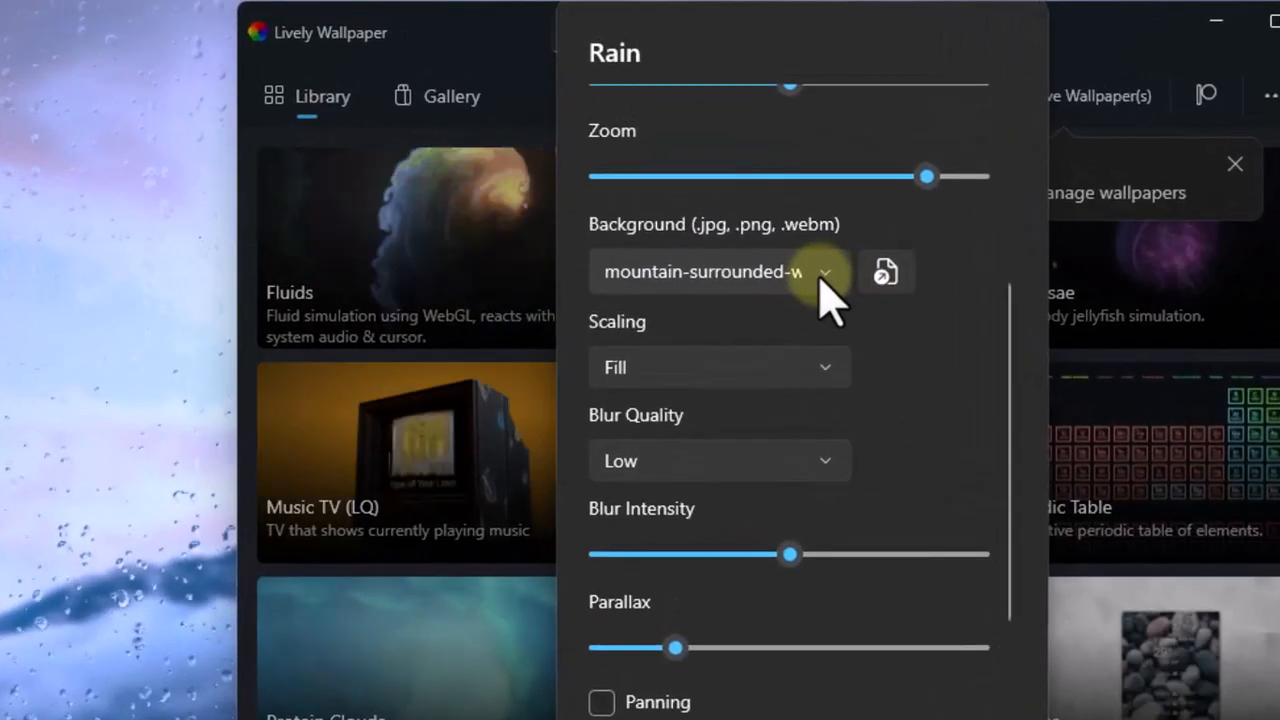
# Change the Rain wallpaper's background to city-lights-under-night-sky-771881.jpg
pyautogui.click(821, 279)
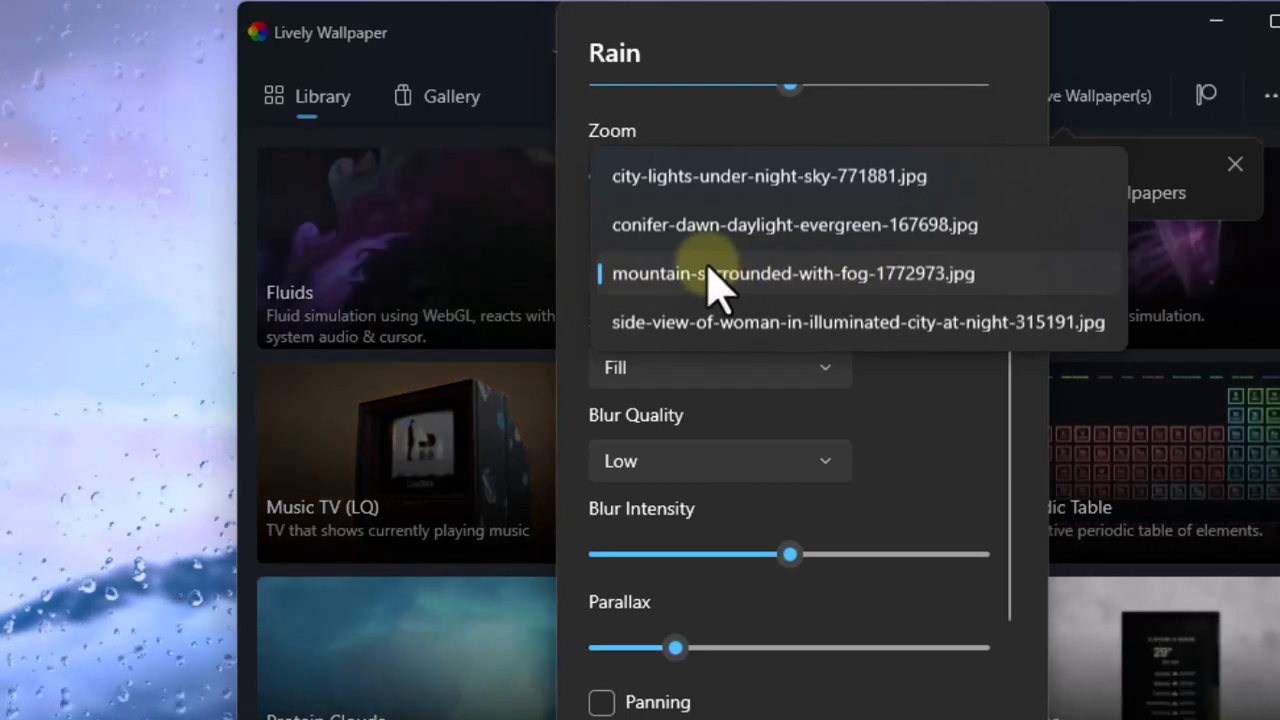
pyautogui.click(707, 181)
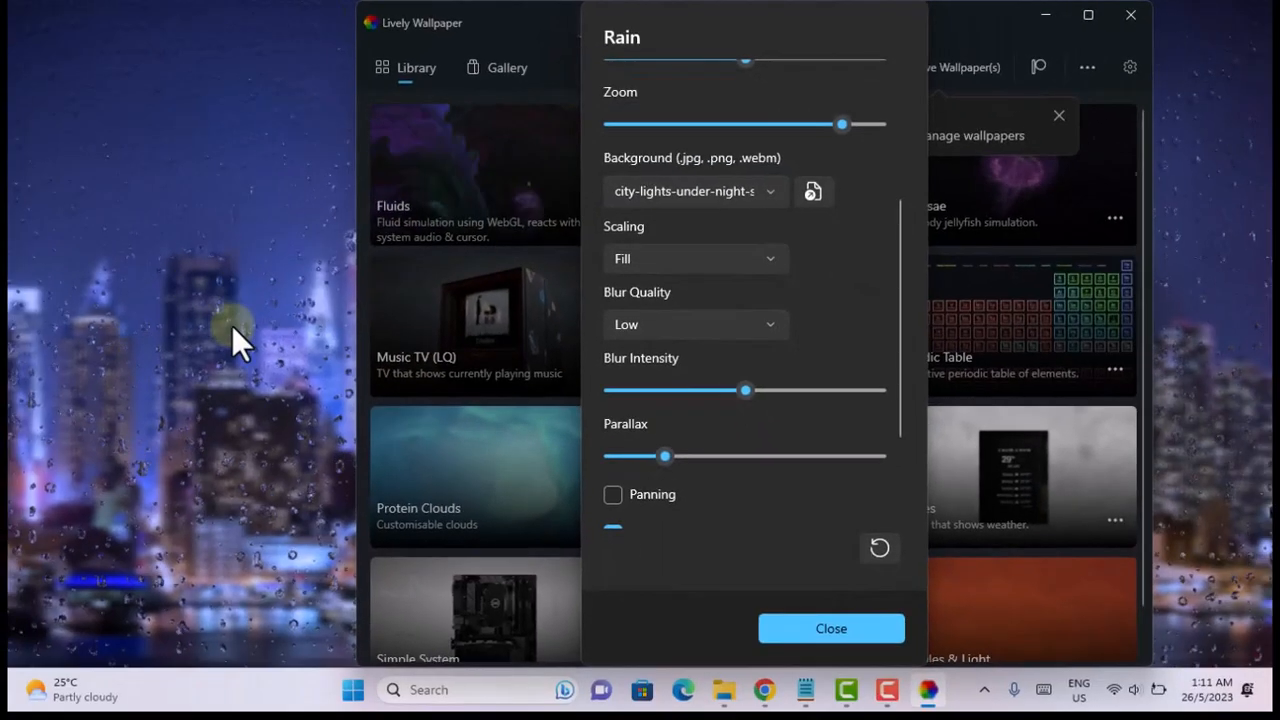
pyautogui.click(773, 193)
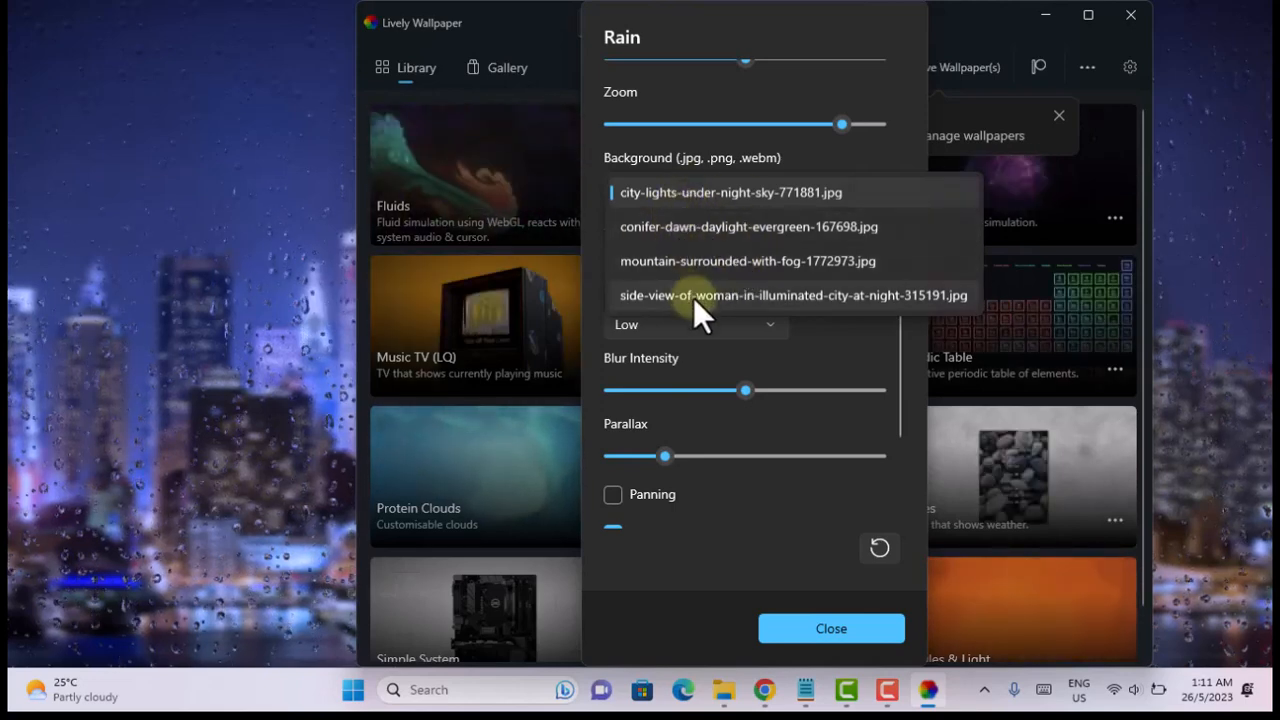
pyautogui.click(785, 193)
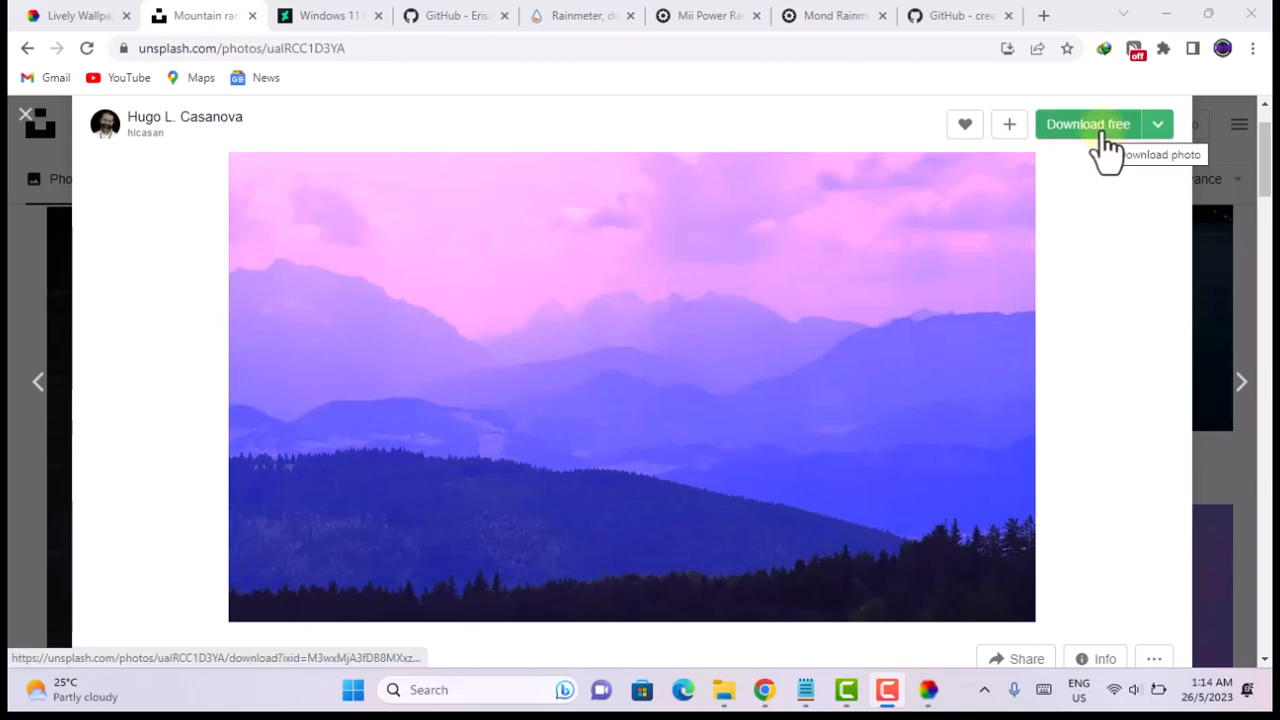
# Download the purple mountain range photo from Unsplash and switch back to Lively Wallpaper
pyautogui.click(1090, 362)
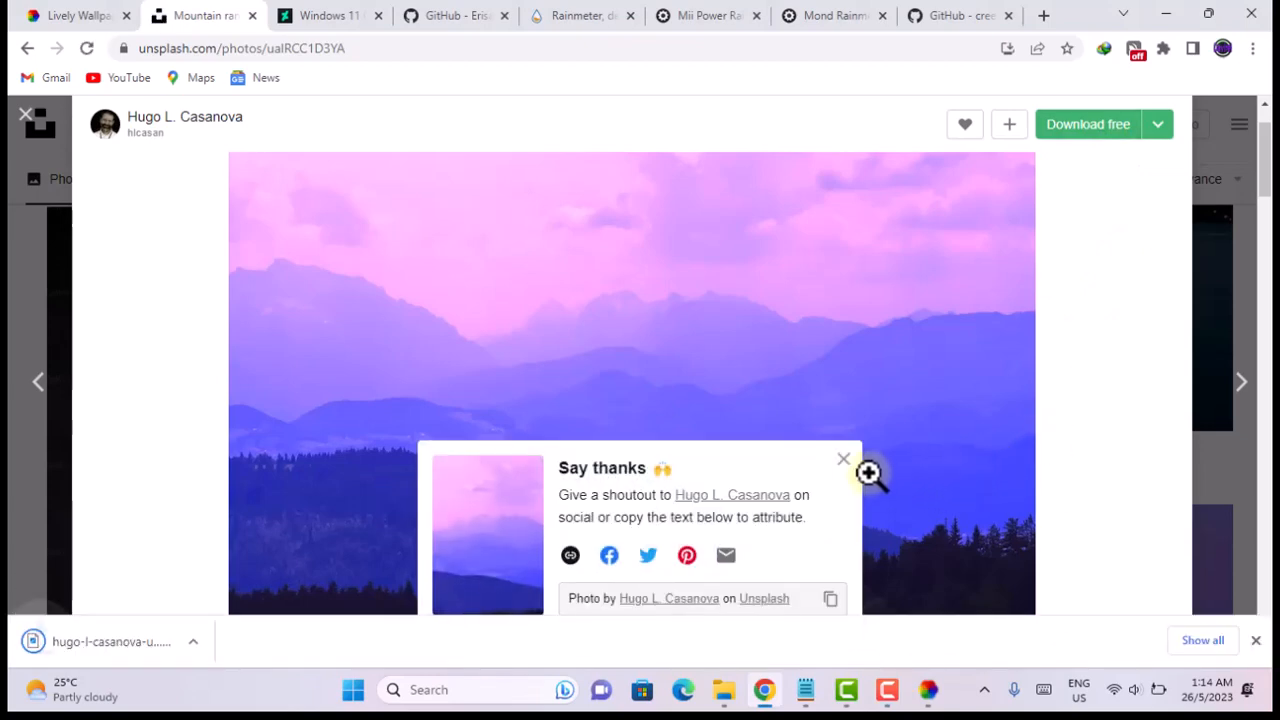
pyautogui.click(934, 698)
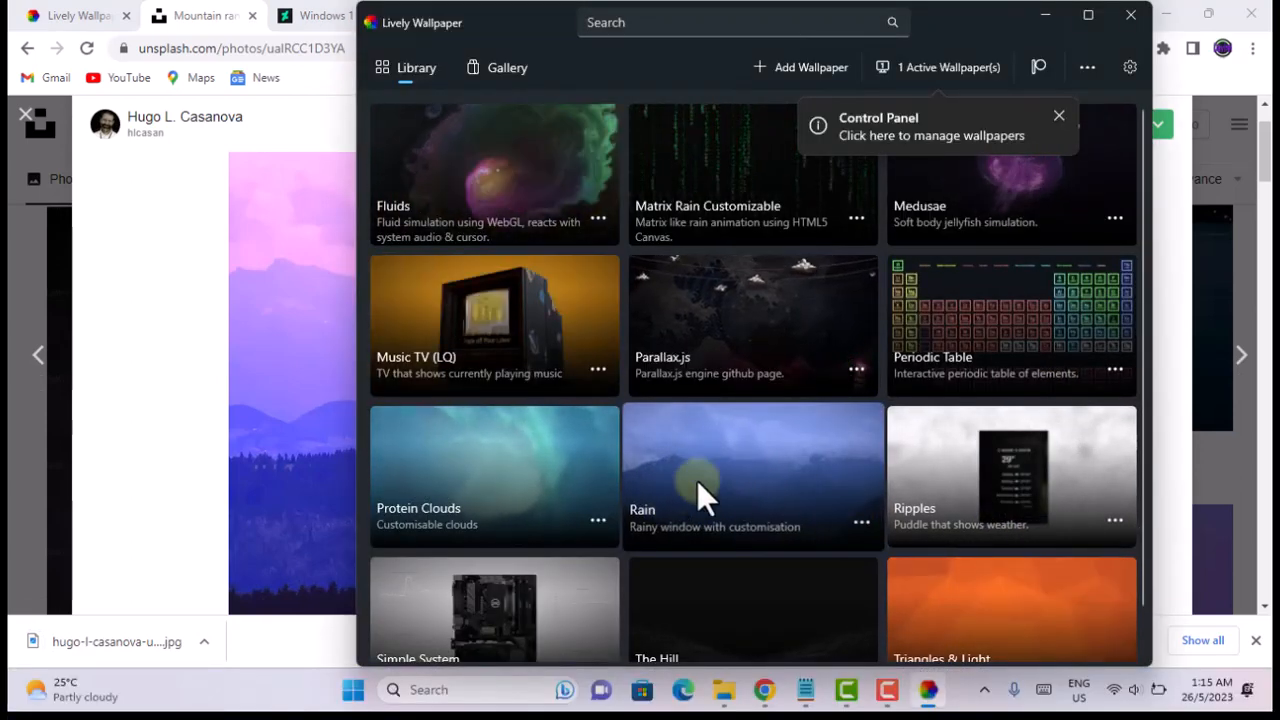
# Set the downloaded Unsplash mountain photo as the Rain wallpaper's custom background and close its customisation settings
pyautogui.click(857, 521)
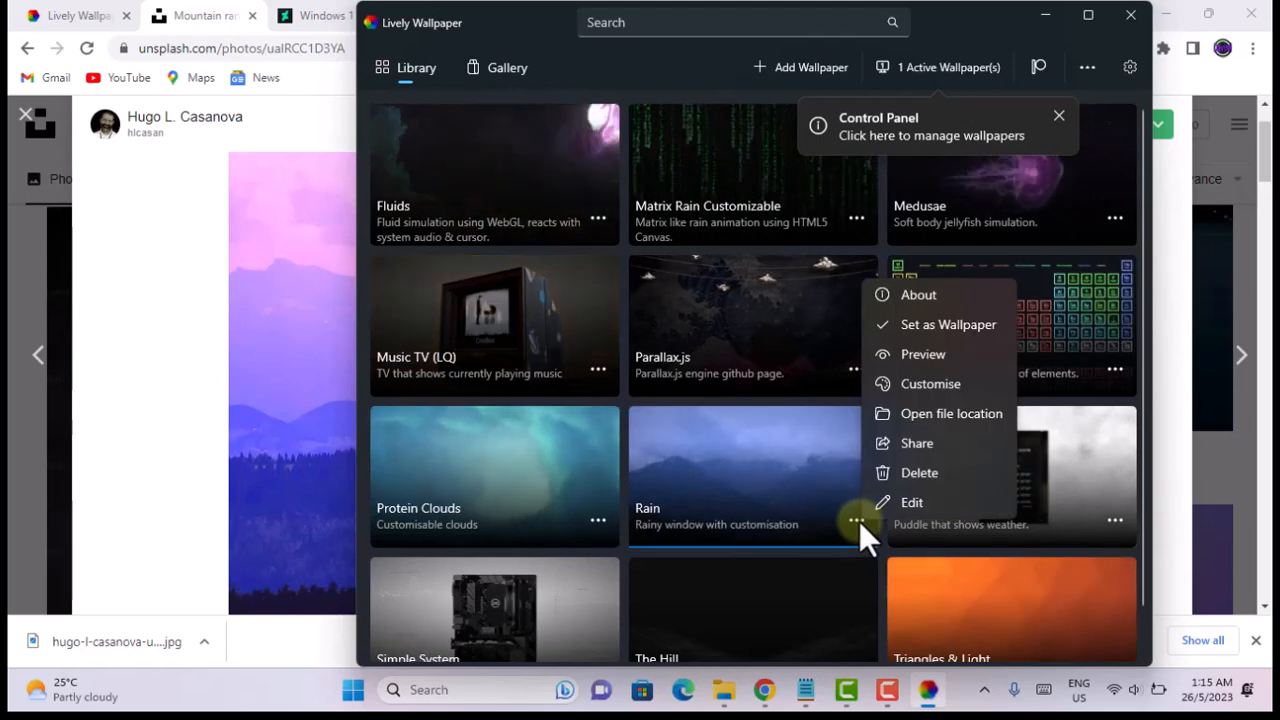
pyautogui.click(915, 388)
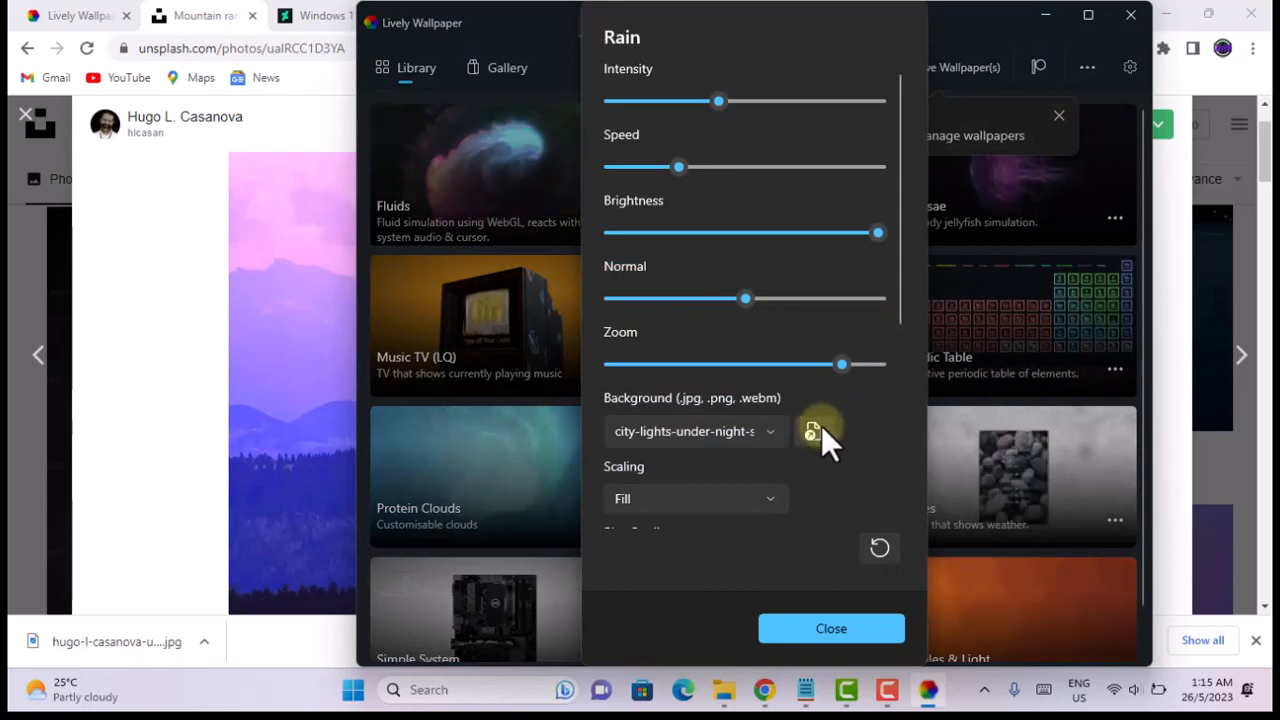
pyautogui.click(812, 431)
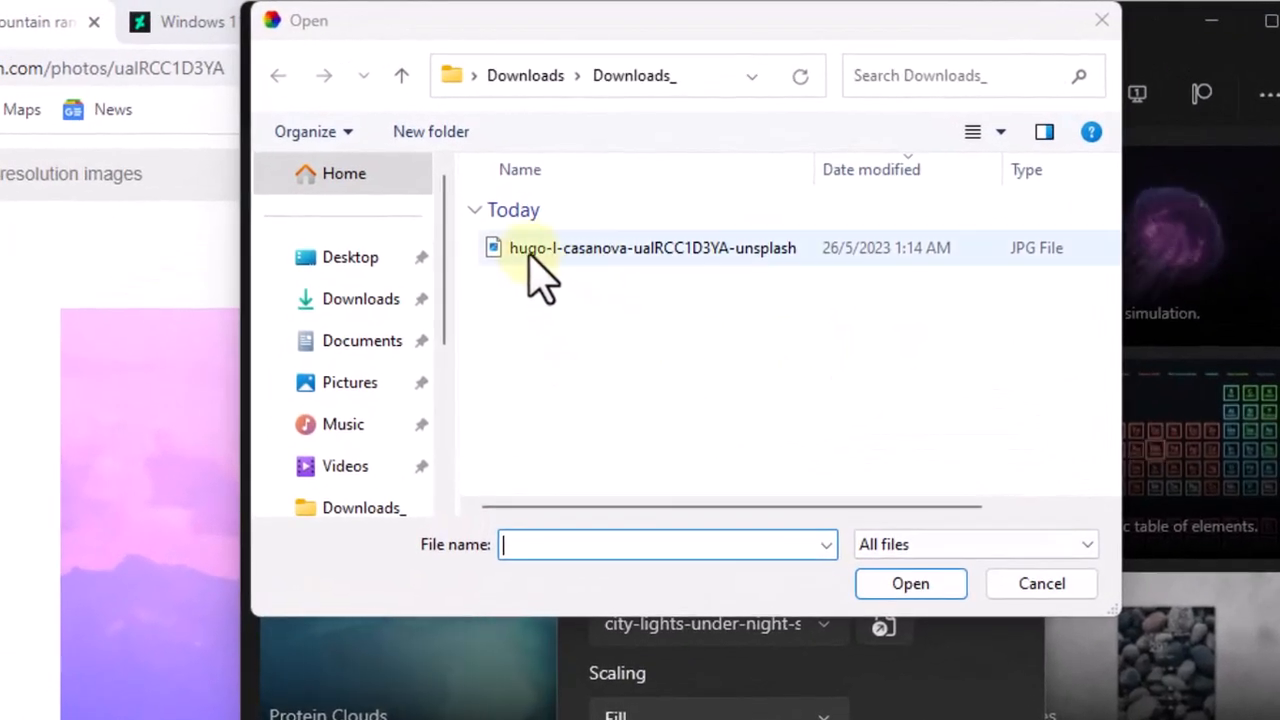
pyautogui.click(540, 250)
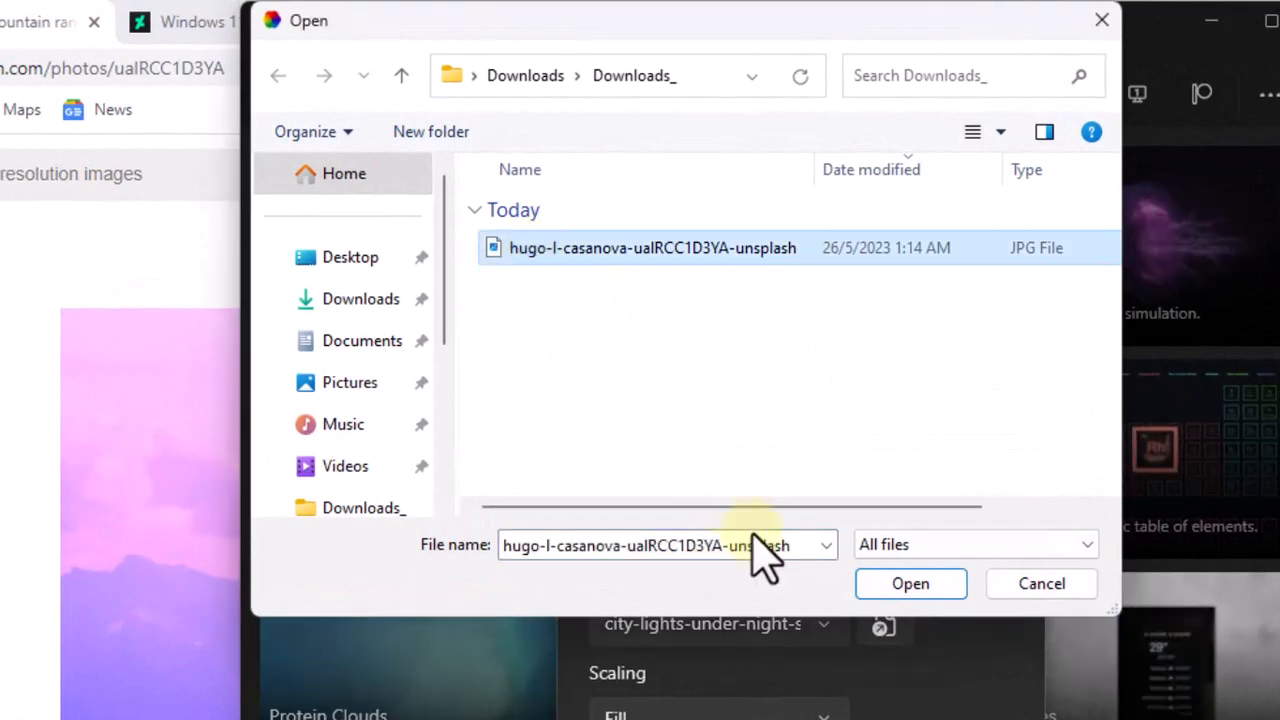
pyautogui.click(885, 588)
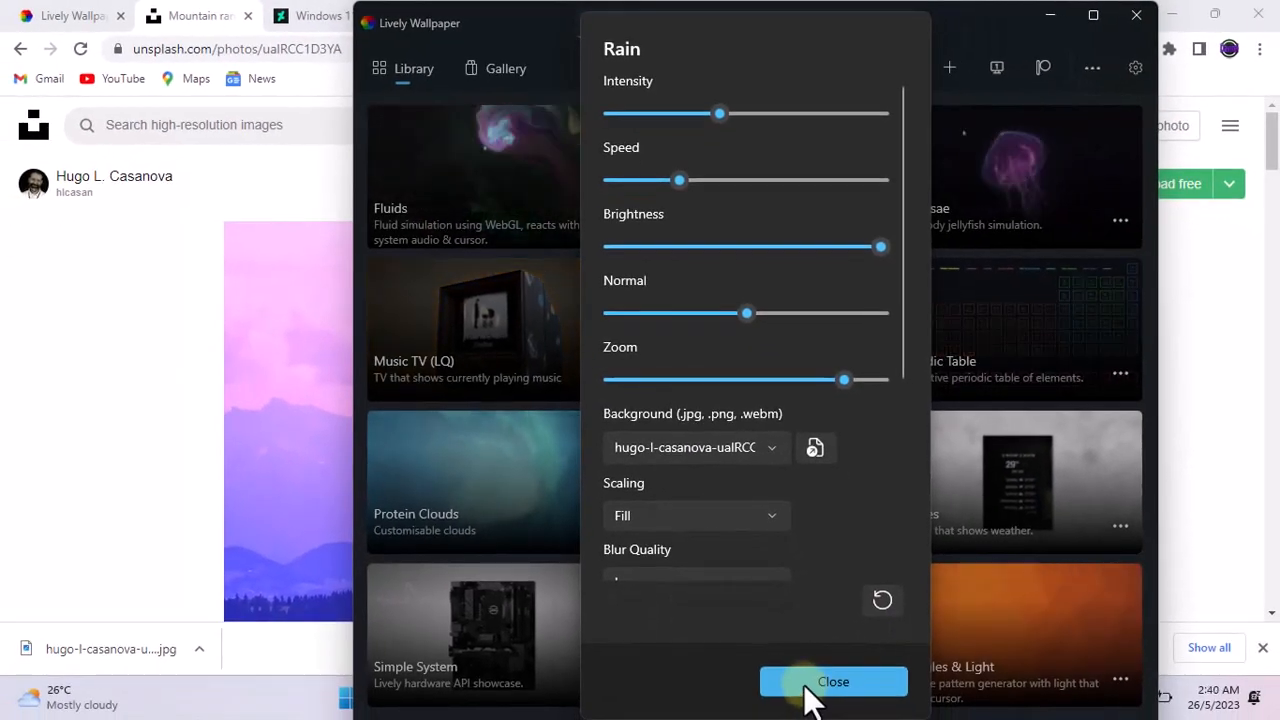
pyautogui.click(815, 688)
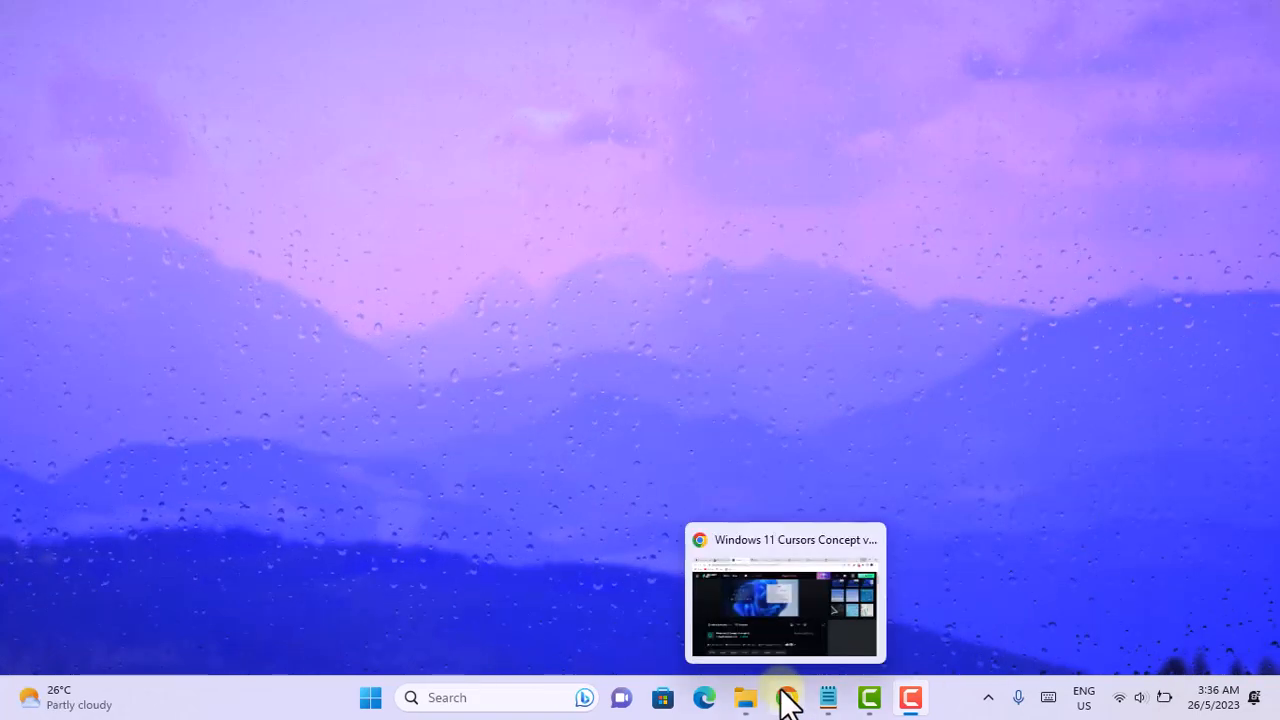
# Switch to Chrome and download the Windows 11 Cursors Concept v2 archive from its DeviantArt page
pyautogui.click(787, 699)
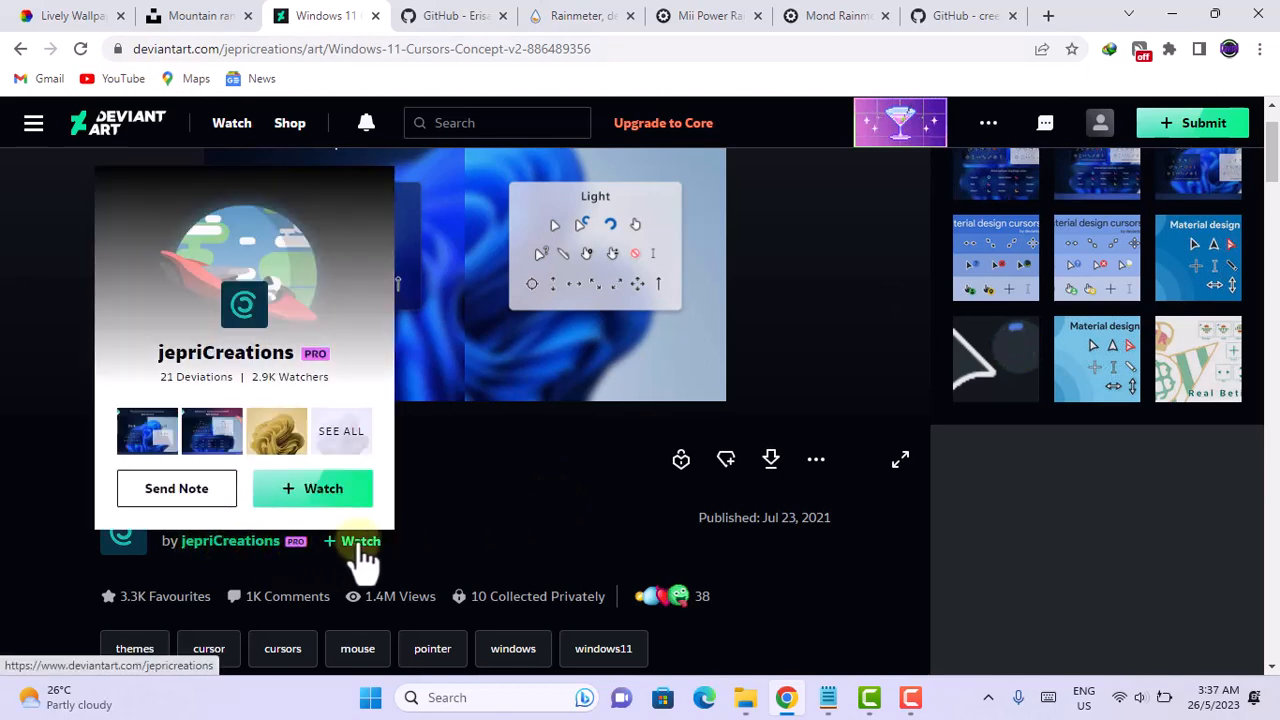
pyautogui.click(771, 460)
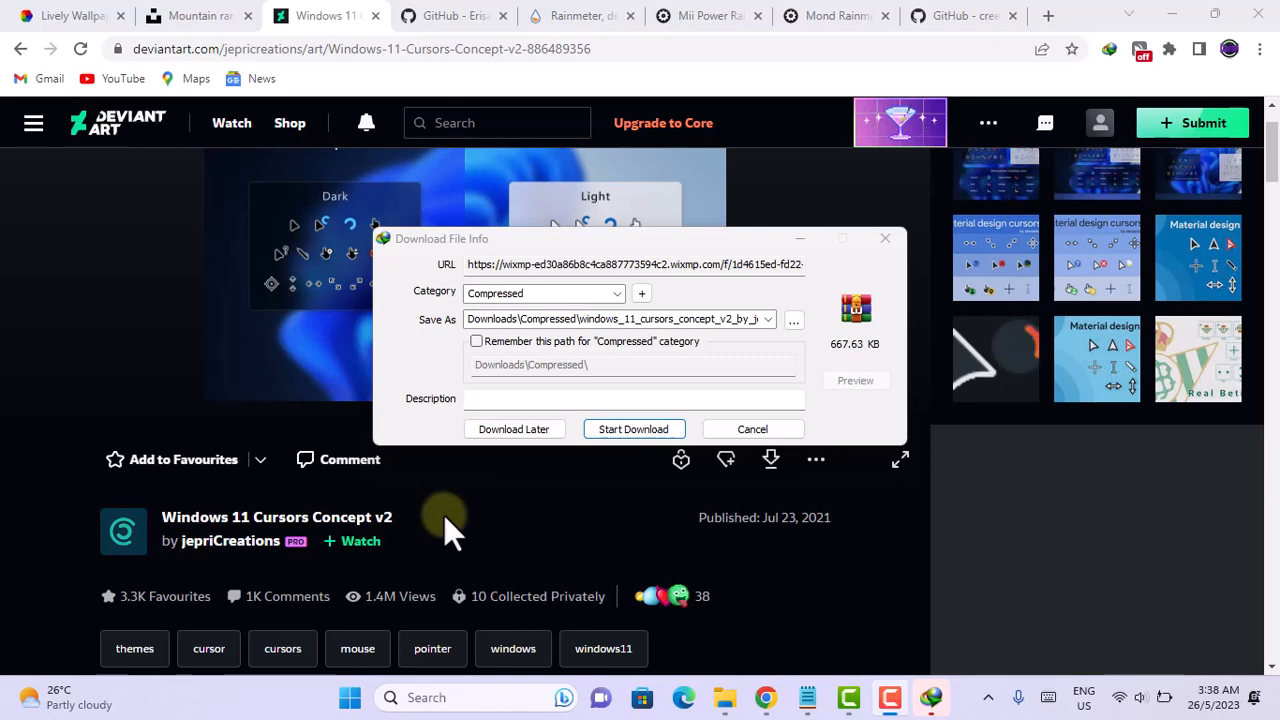
pyautogui.click(630, 429)
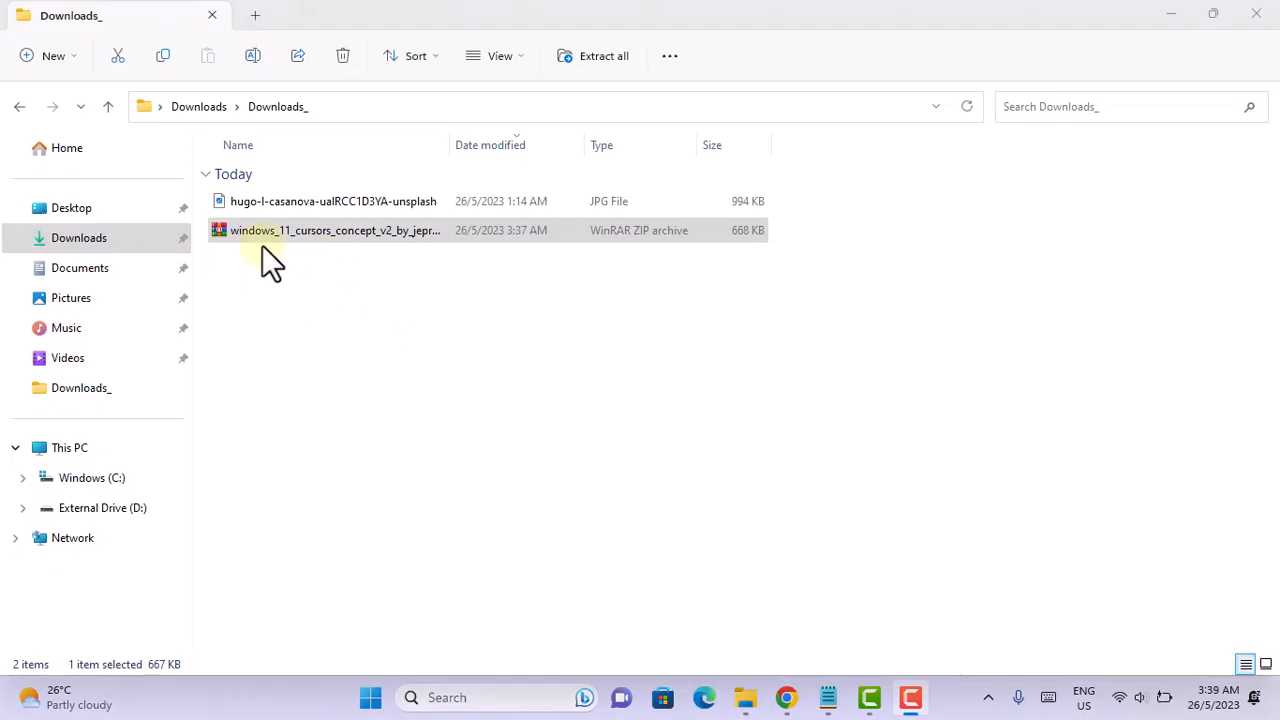
# Extract the downloaded windows_11_cursors_concept_v2 archive directly into the Downloads_ folder with WinRAR
pyautogui.click(276, 242)
pyautogui.click(304, 238)
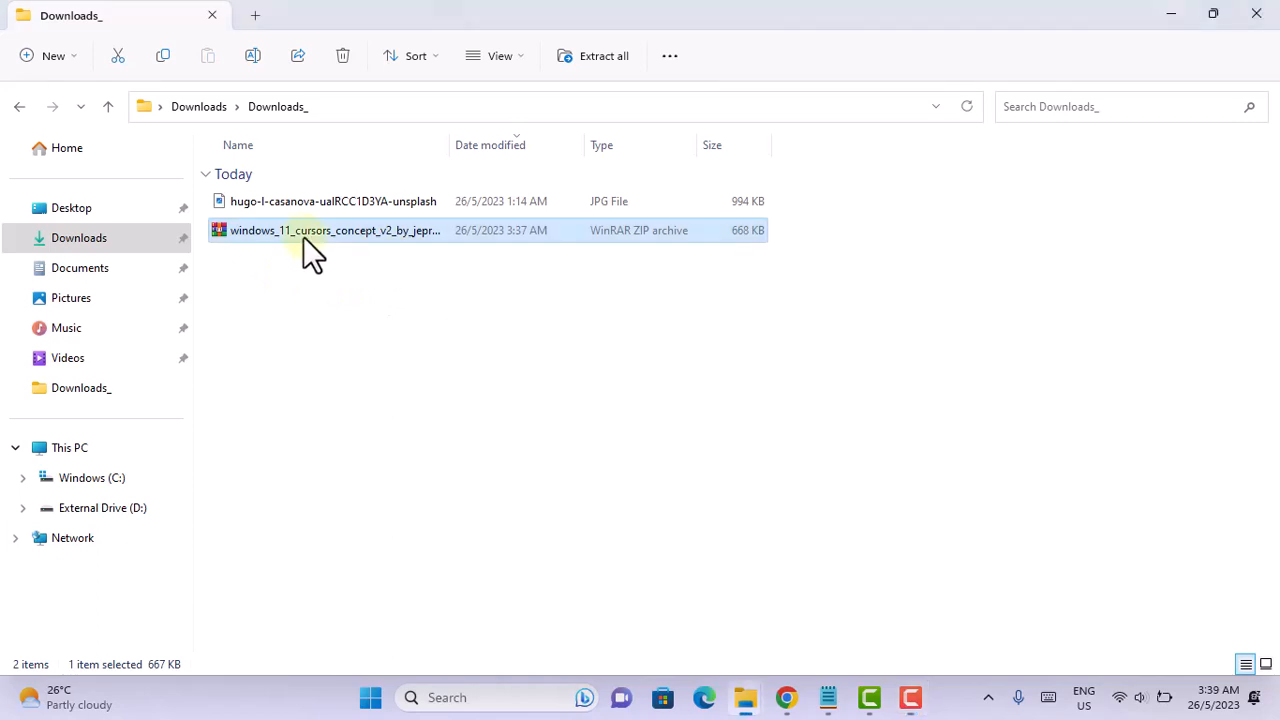
pyautogui.rightClick(304, 238)
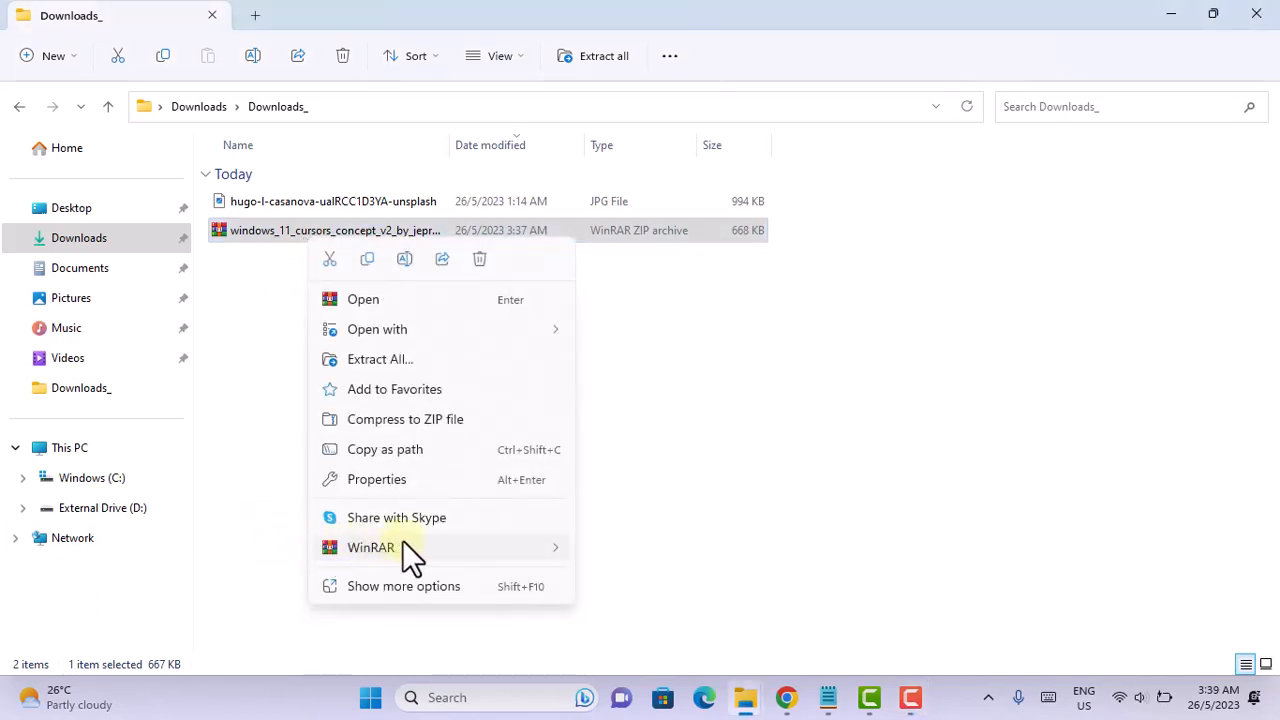
pyautogui.moveTo(438, 550)
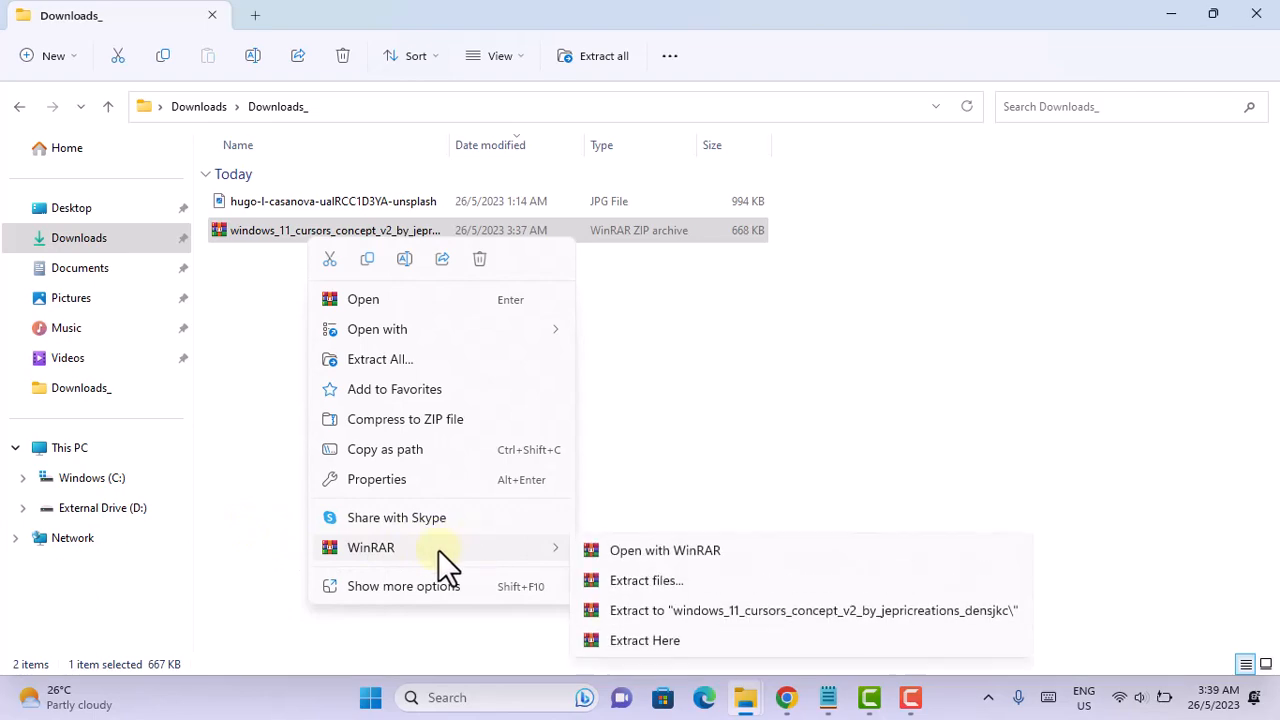
pyautogui.click(647, 641)
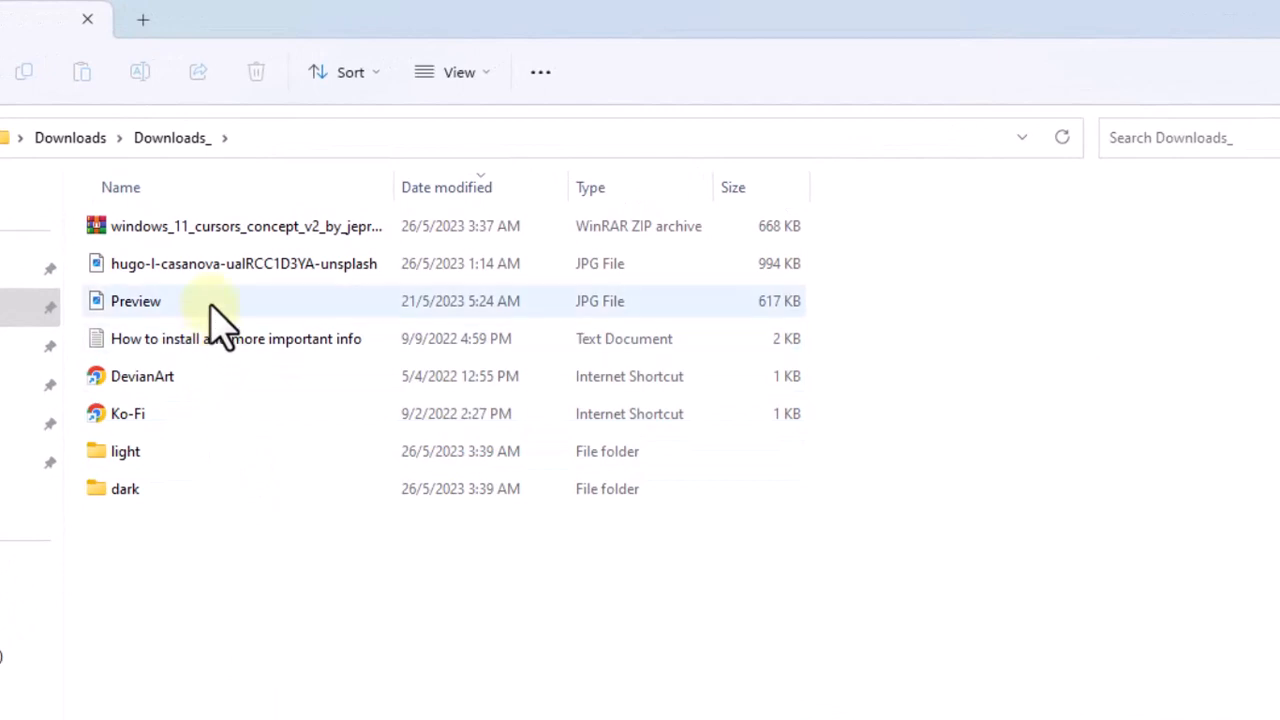
# Open the cursor folder inside the extracted dark folder and install the cursor set from its Install setup file
pyautogui.doubleClick(152, 498)
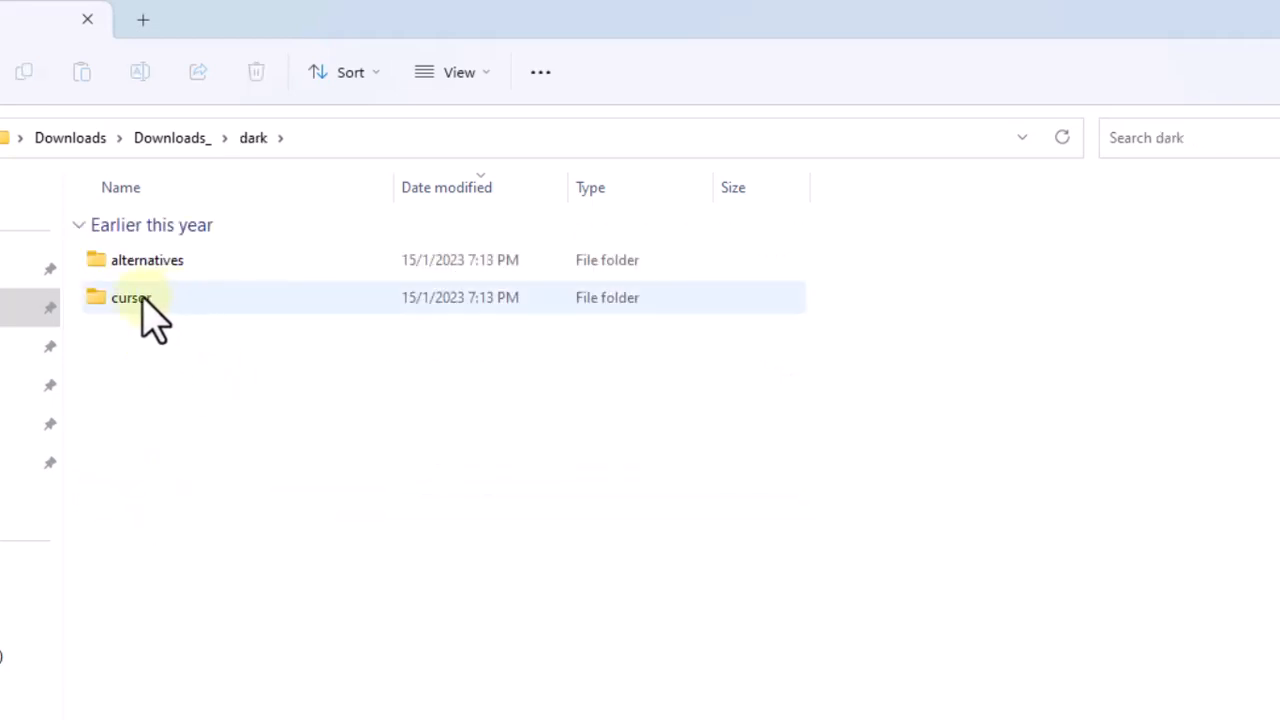
pyautogui.doubleClick(145, 300)
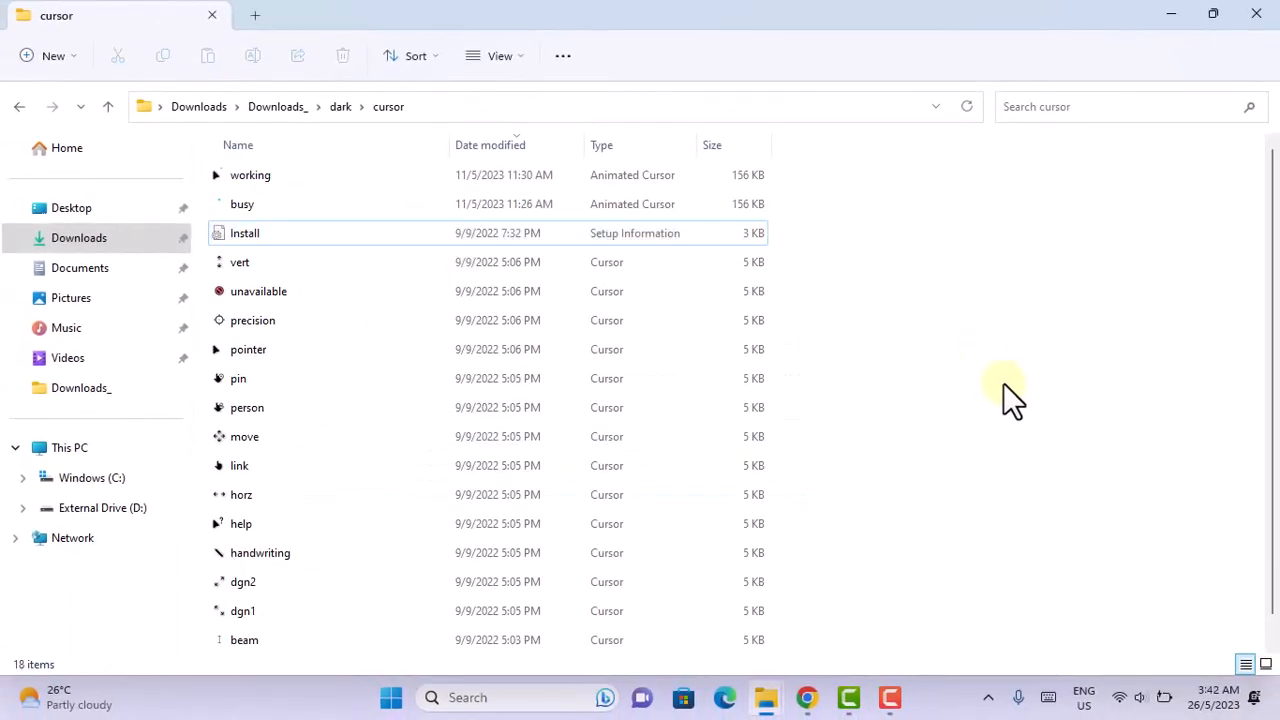
pyautogui.click(268, 237)
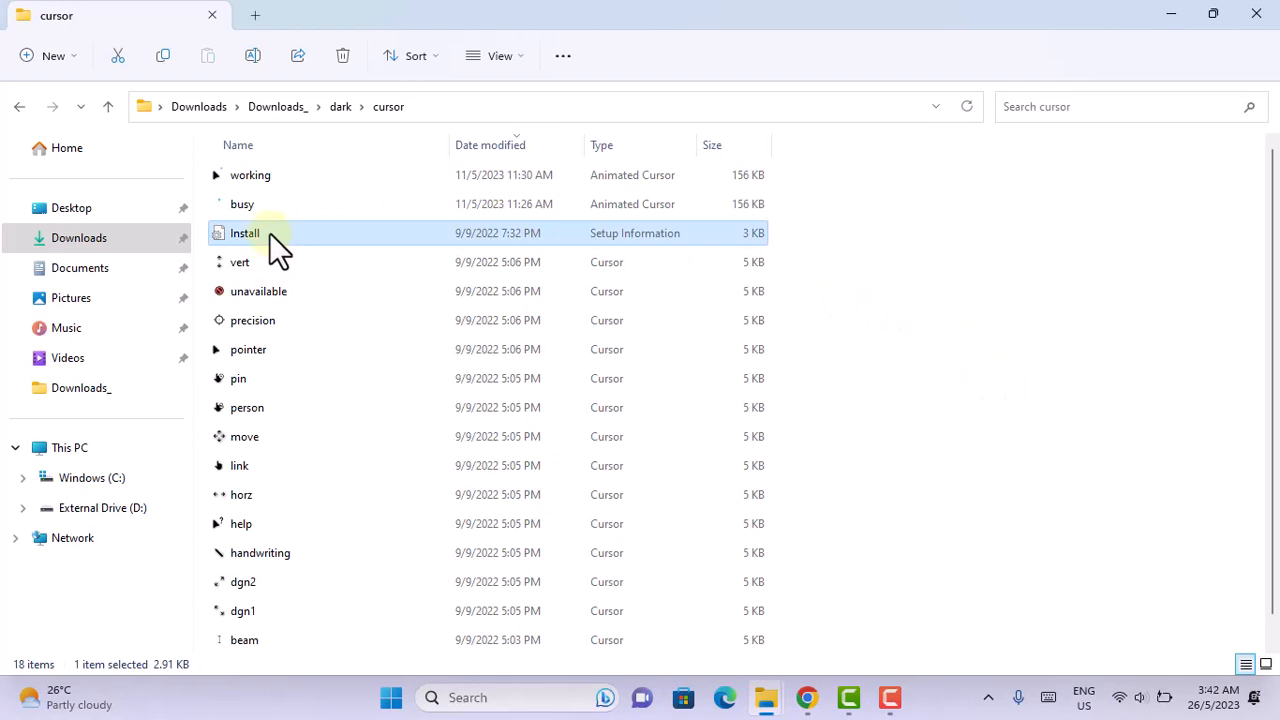
pyautogui.rightClick(269, 236)
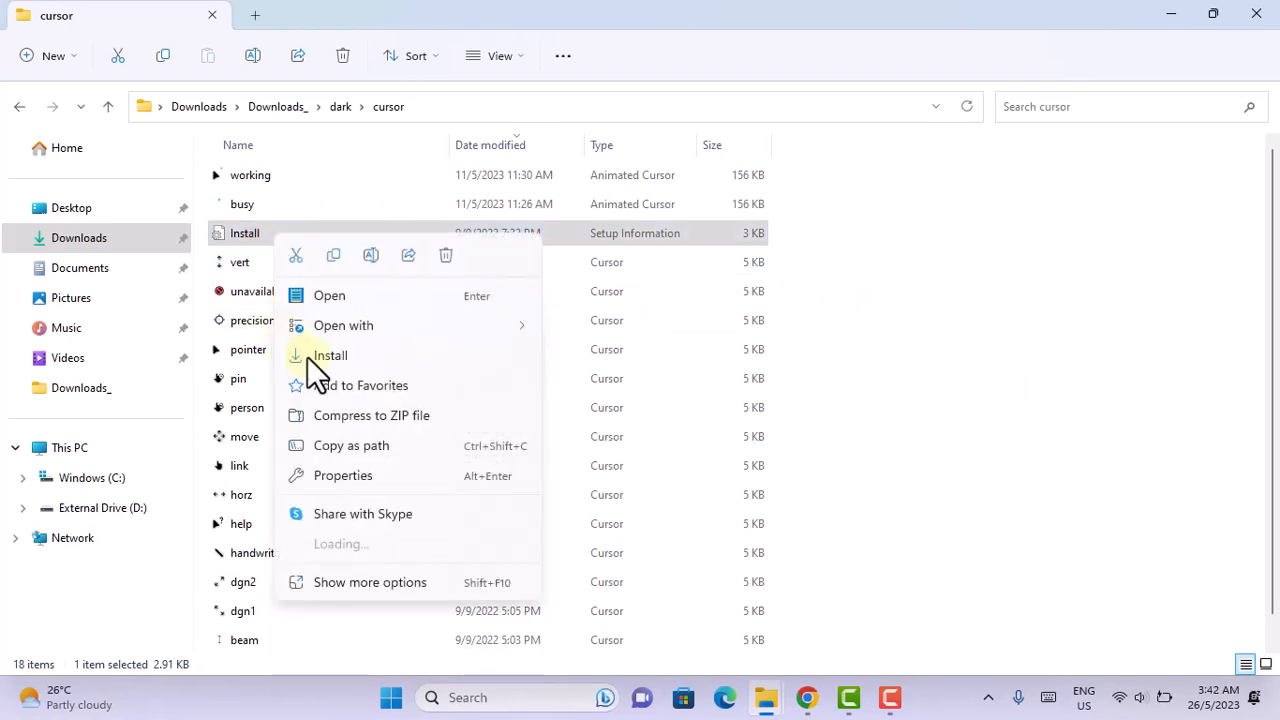
pyautogui.click(335, 356)
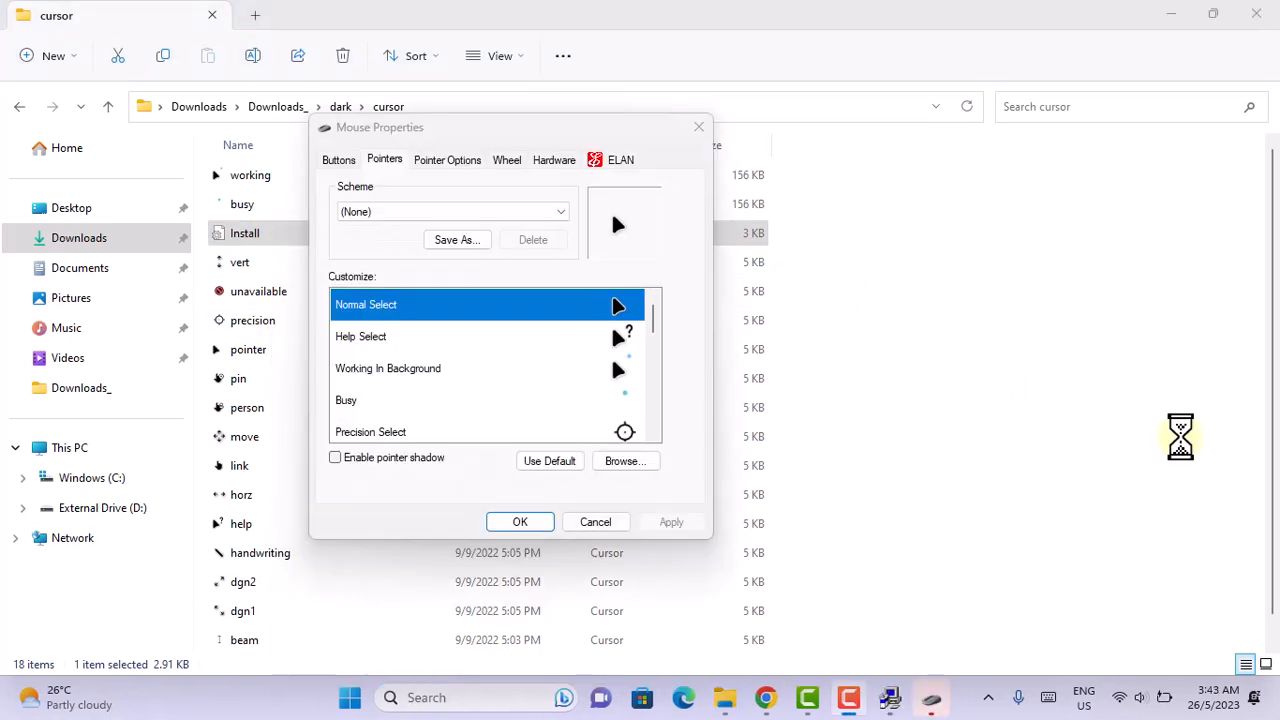
# Apply the W11 Cursors Dark Free v2.2 pointer scheme and agree to replace the original scheme
pyautogui.click(555, 210)
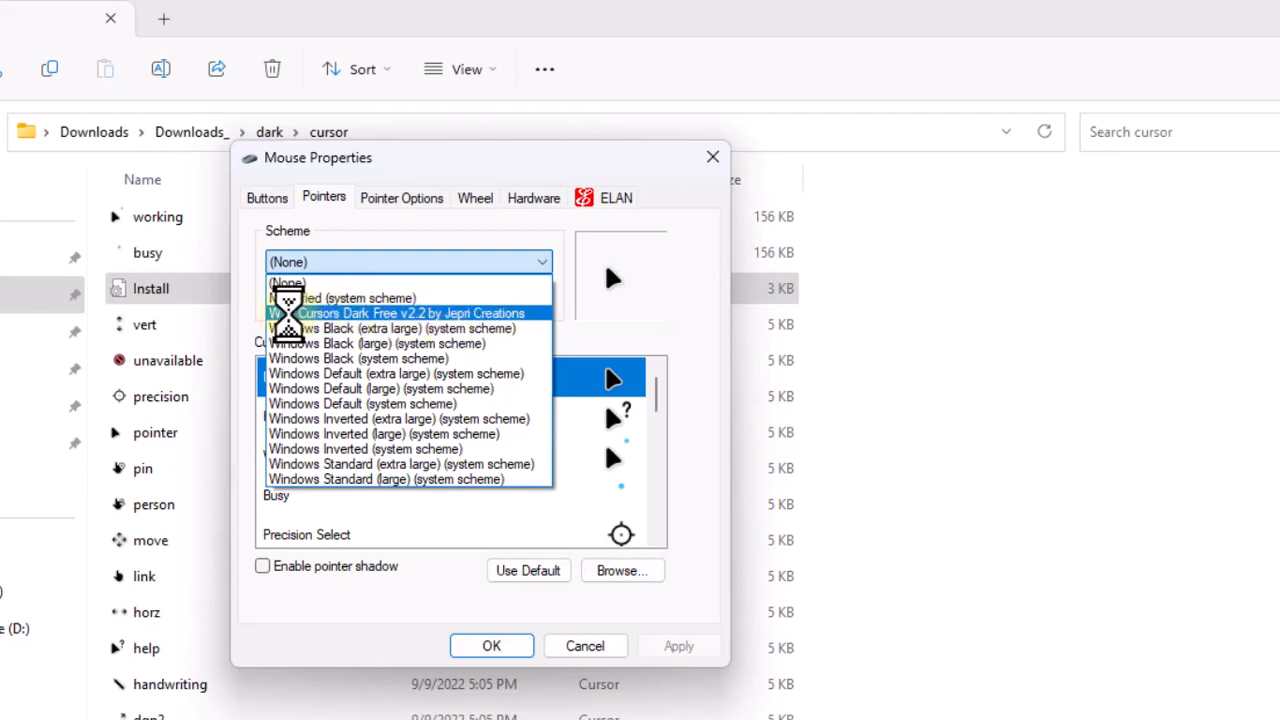
pyautogui.click(288, 313)
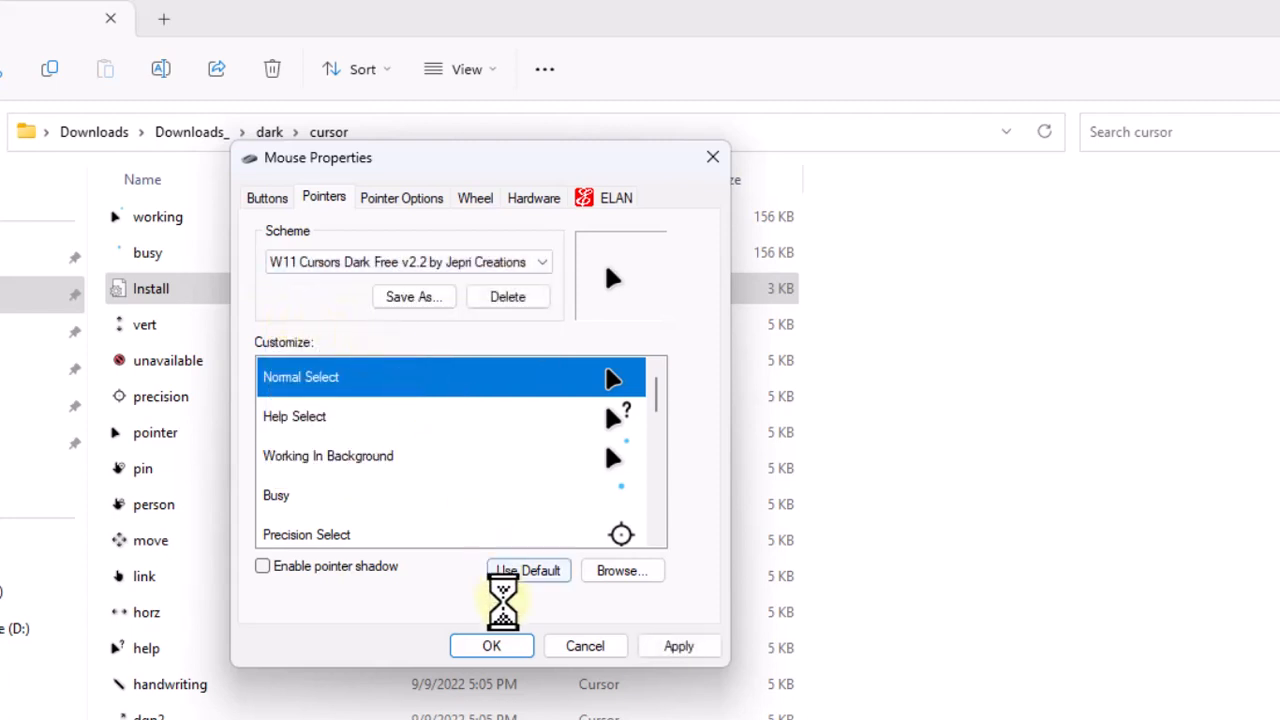
pyautogui.click(496, 648)
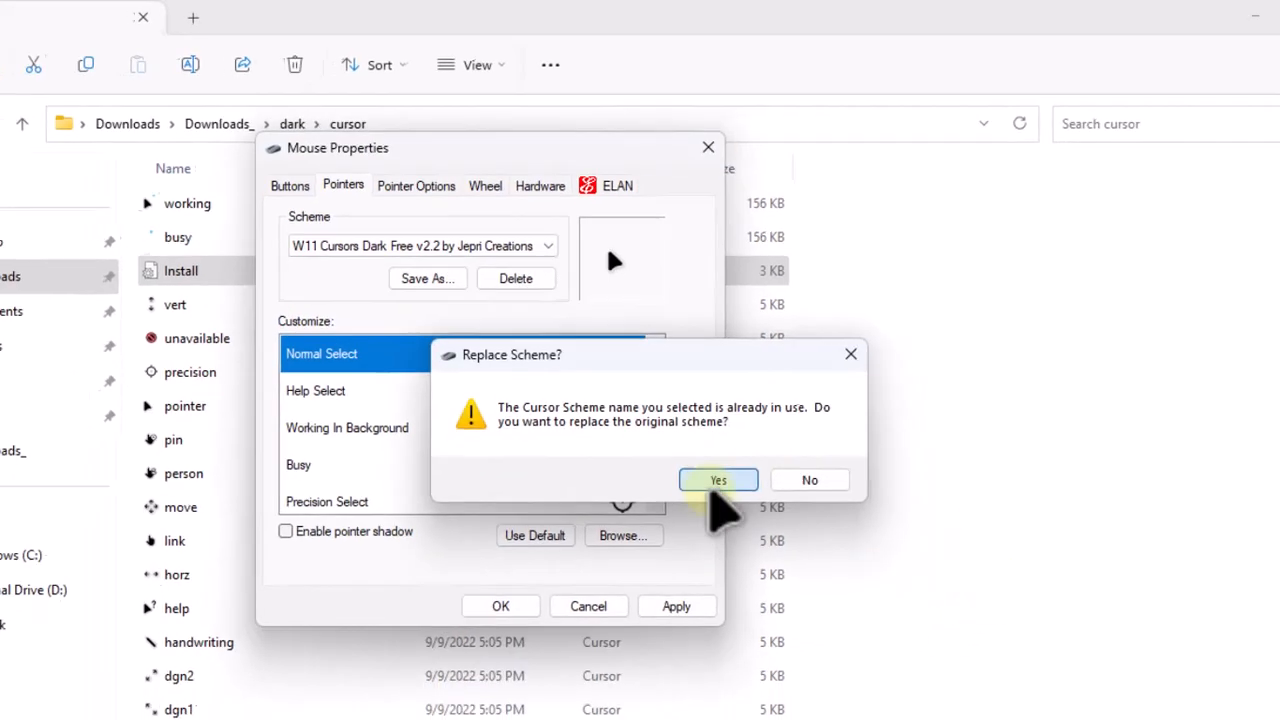
pyautogui.click(718, 481)
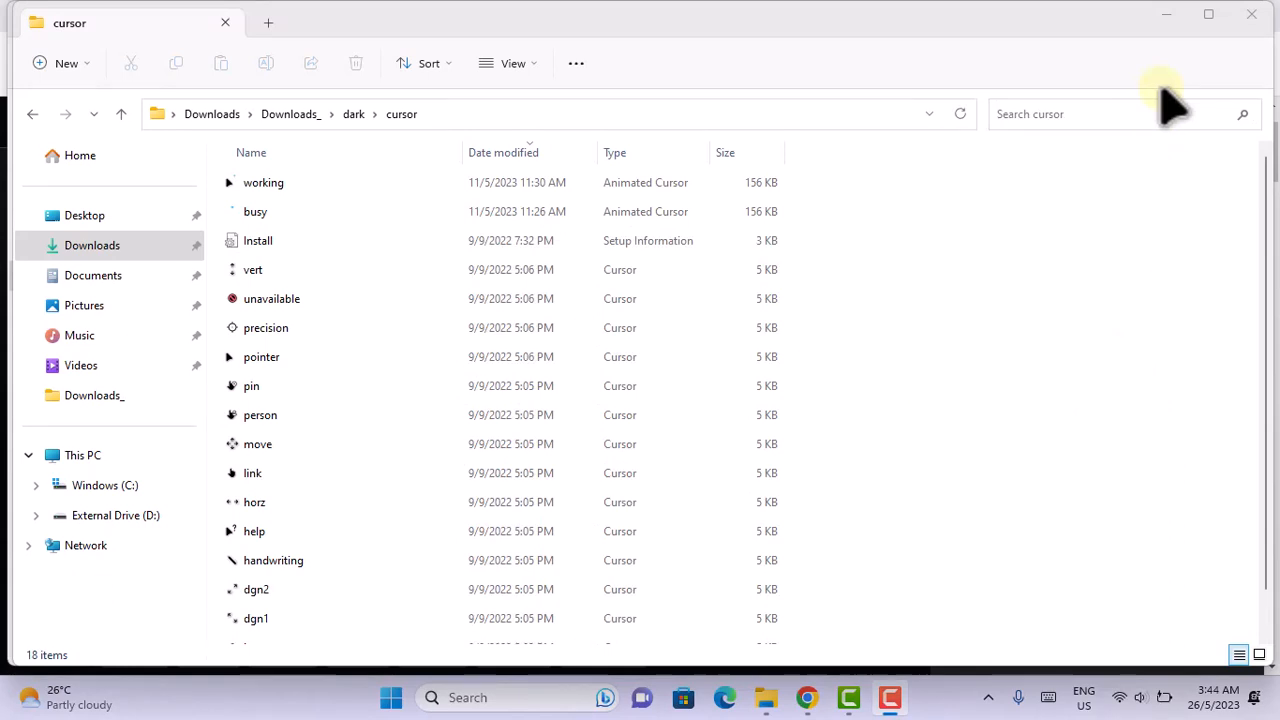
# Minimise File Explorer, switch to Chrome and open the latest RoundedTB release from its GitHub repository page
pyautogui.click(1172, 22)
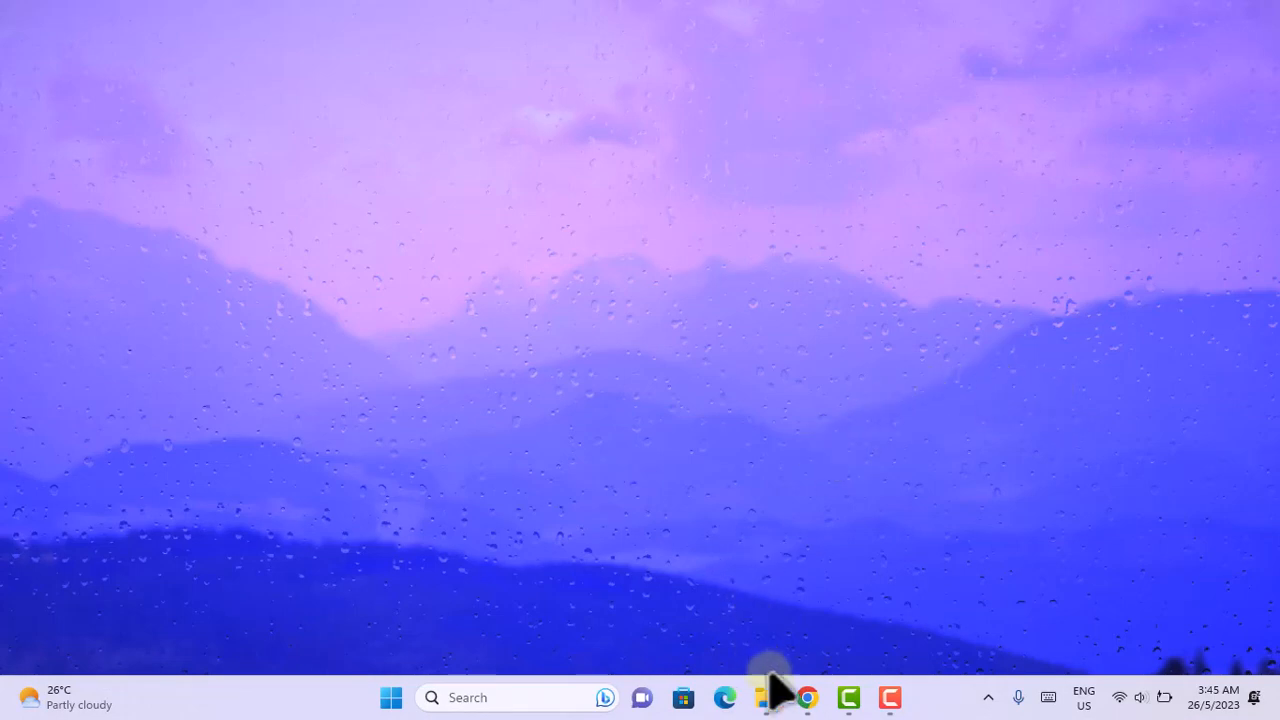
pyautogui.click(806, 700)
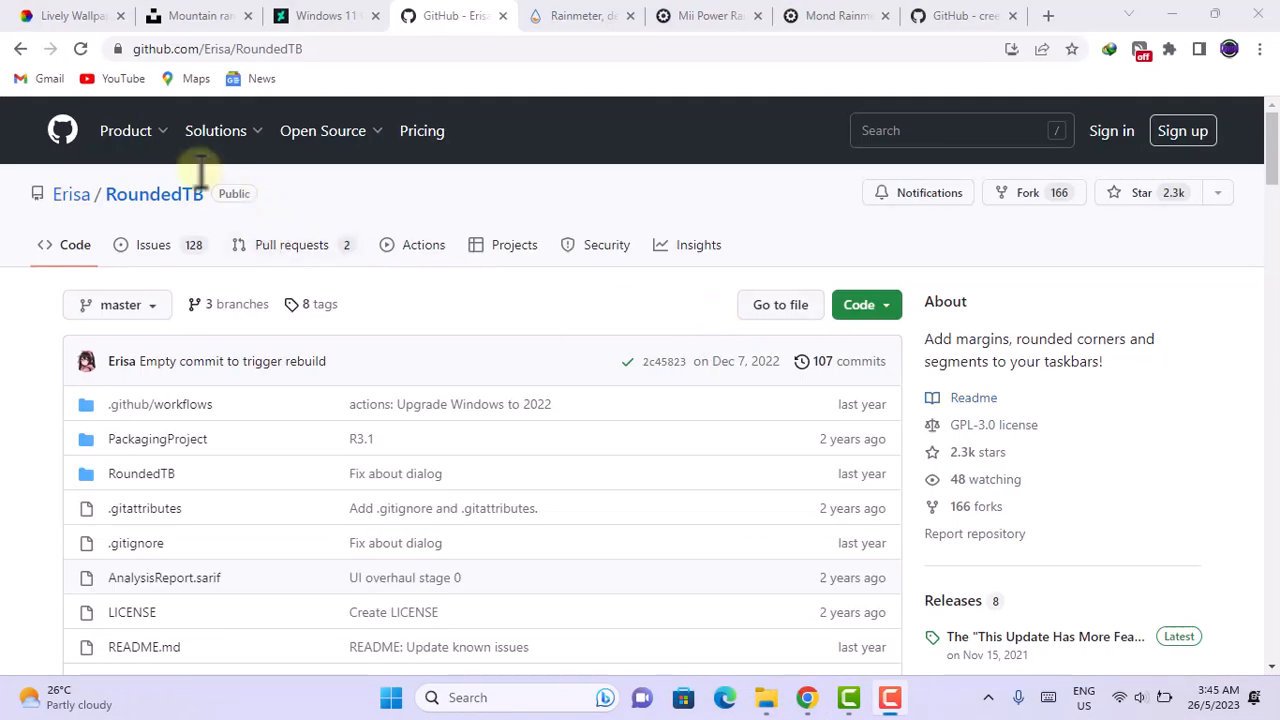
pyautogui.moveTo(97, 133)
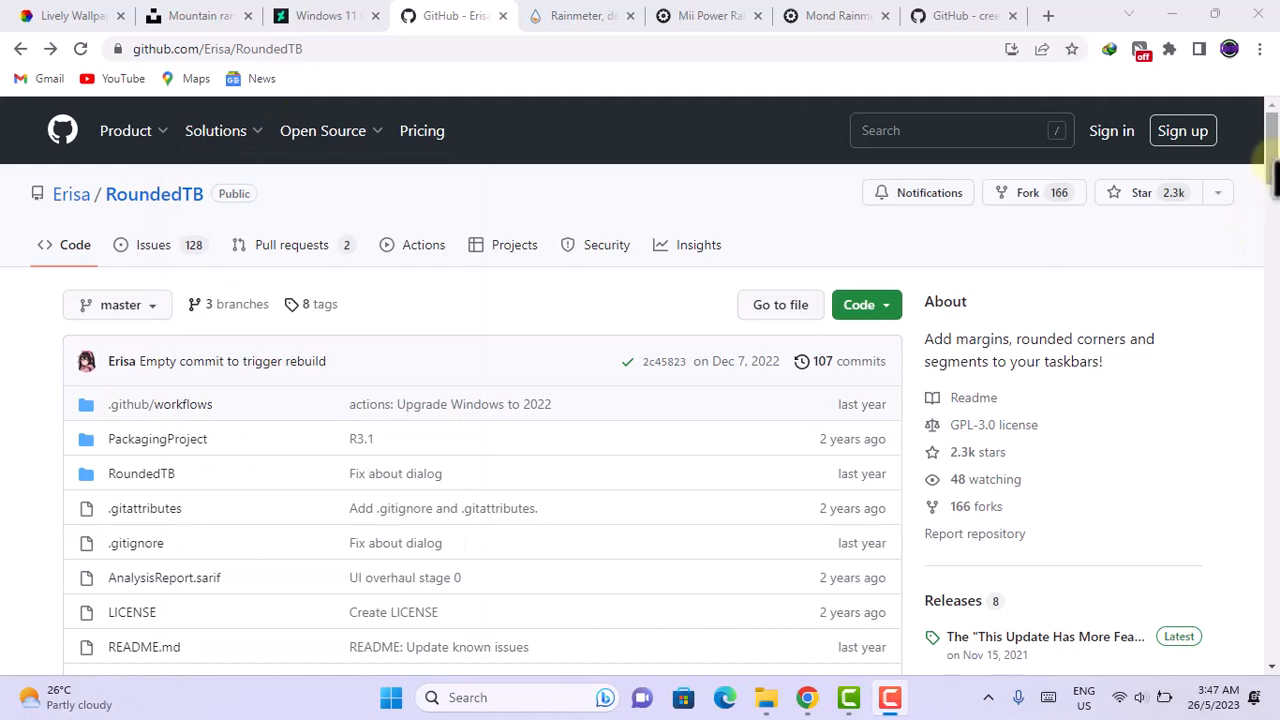
pyautogui.scroll(-2, 1273, 185)
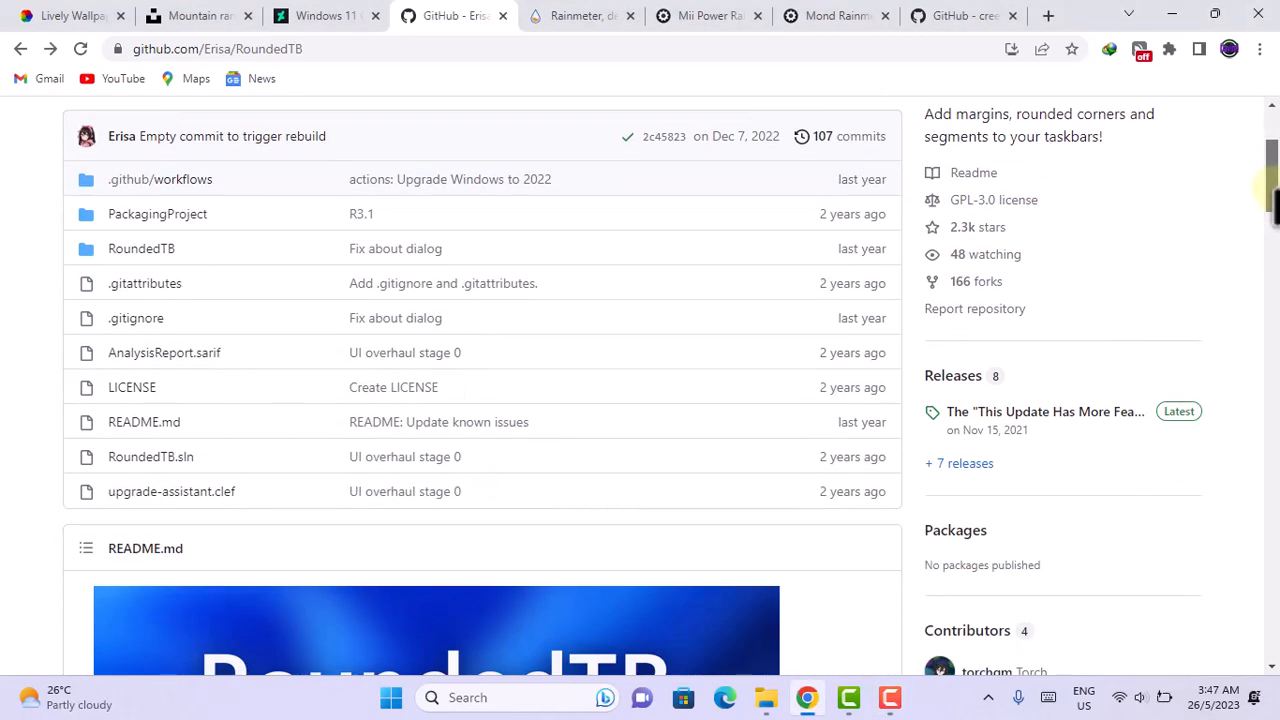
pyautogui.moveTo(1274, 205); pyautogui.dragTo(1274, 242)
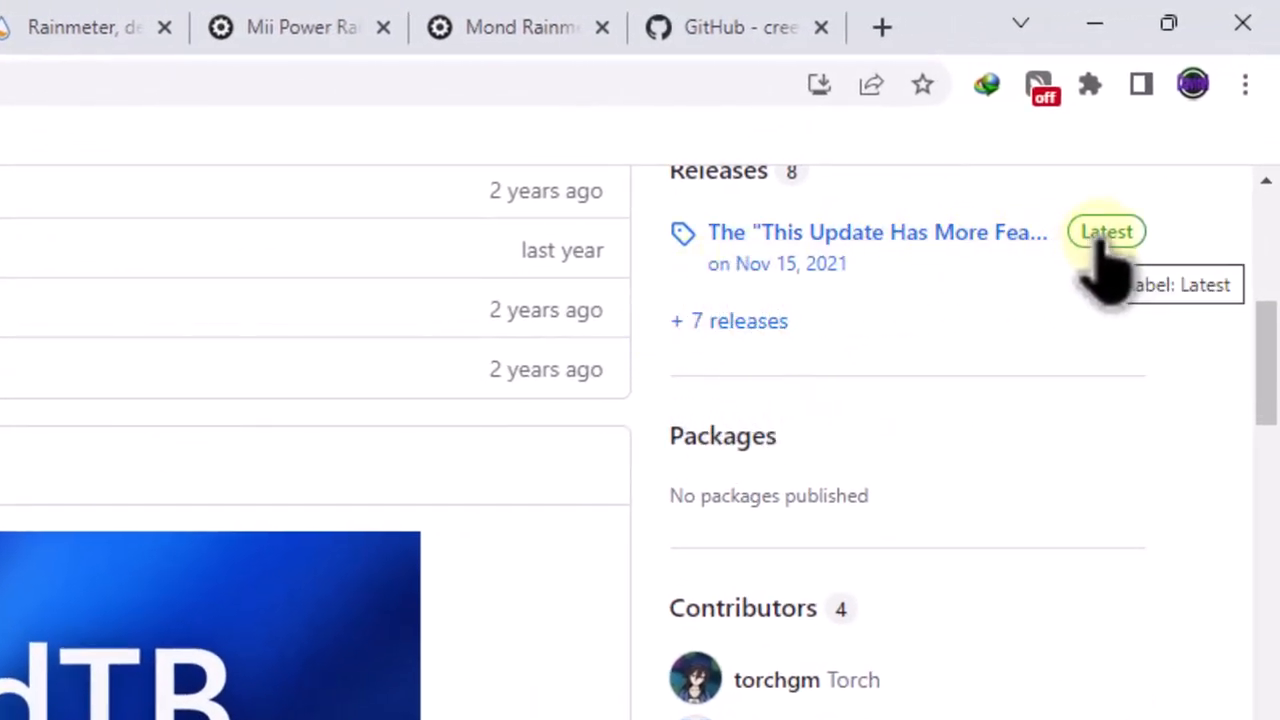
pyautogui.click(1102, 240)
# Download RoundedTB_R3.1.zip from the release's assets
pyautogui.moveTo(1275, 247); pyautogui.dragTo(1272, 655)
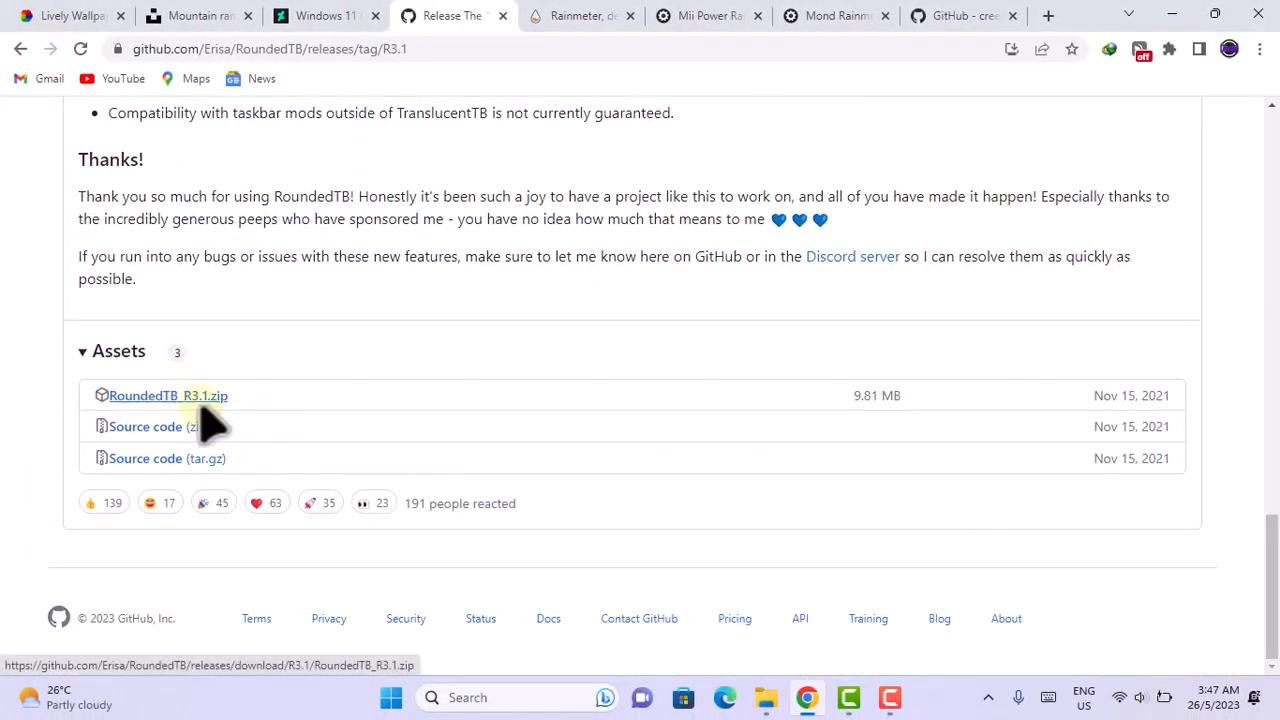
pyautogui.click(152, 396)
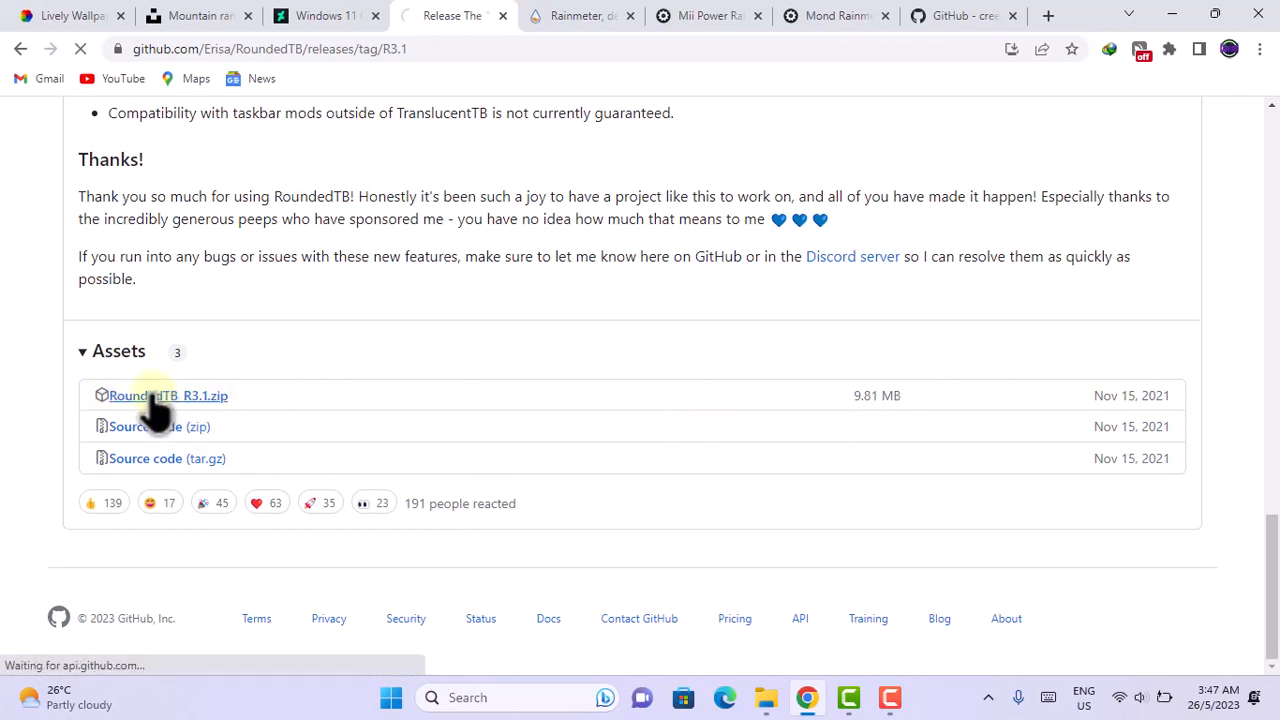
pyautogui.click(631, 429)
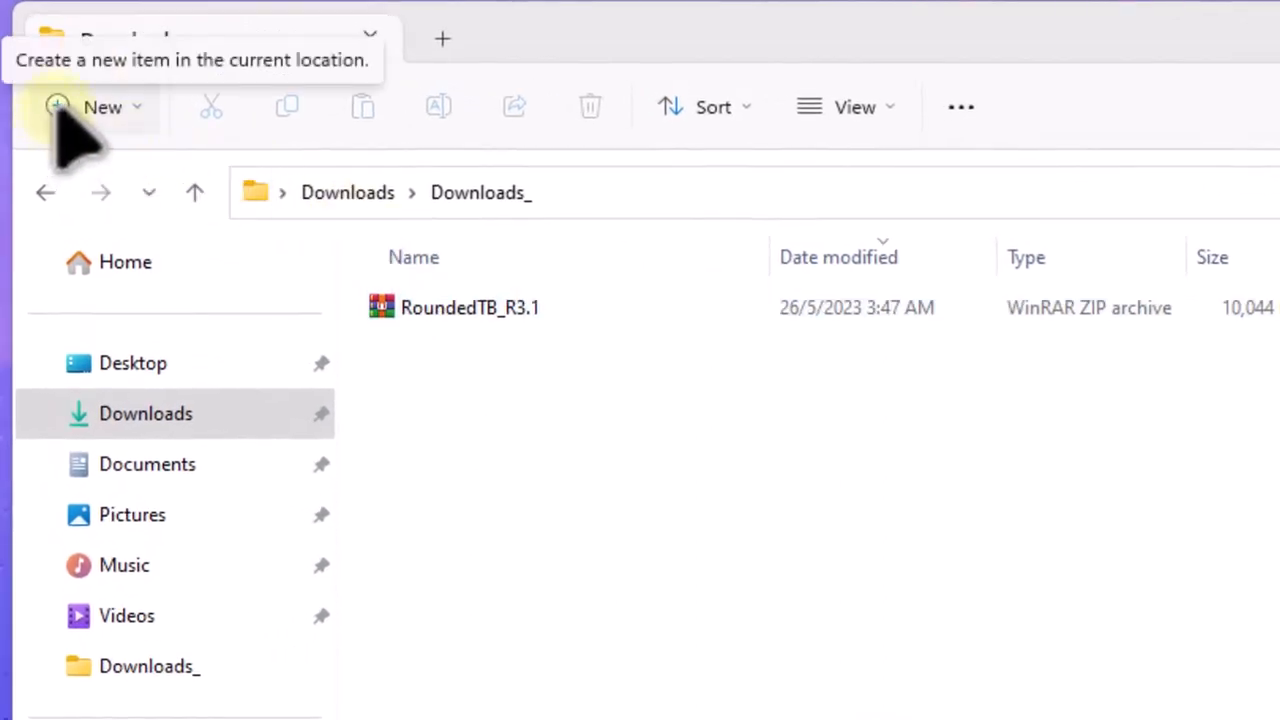
# Create a folder named Custom TB in Downloads_ and move the RoundedTB_R3.1 archive into it
pyautogui.click(58, 107)
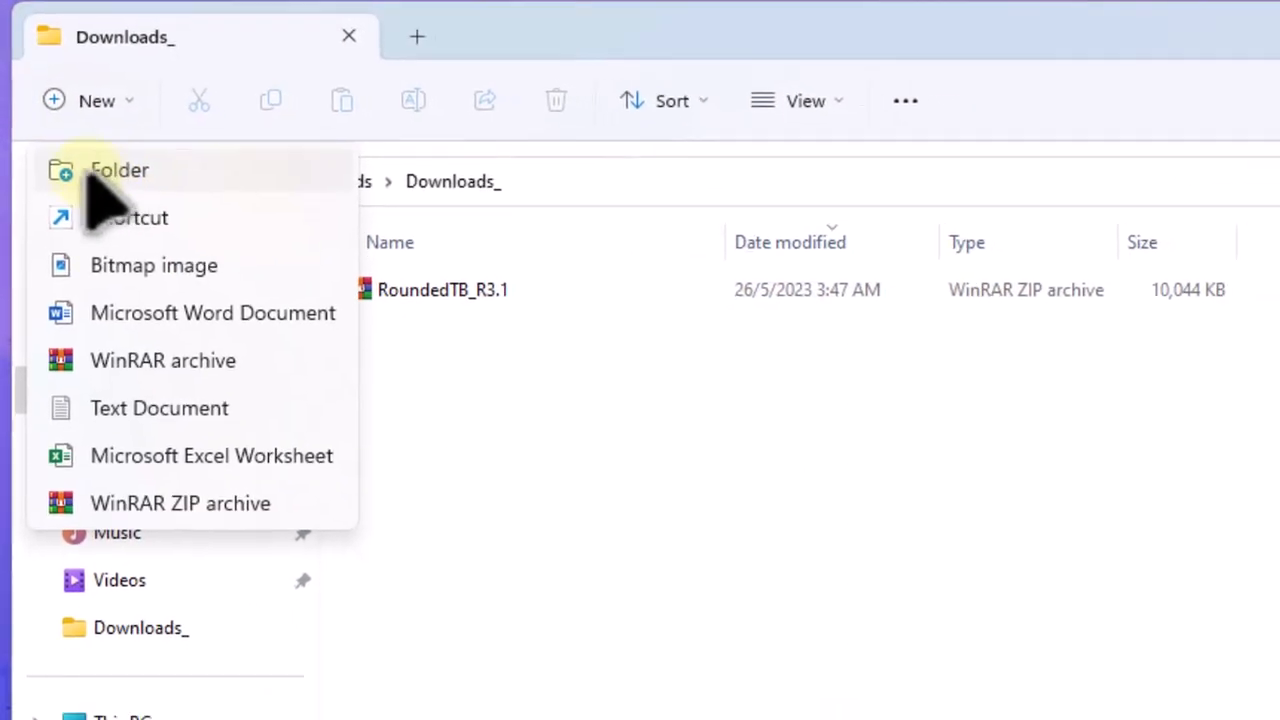
pyautogui.click(109, 178)
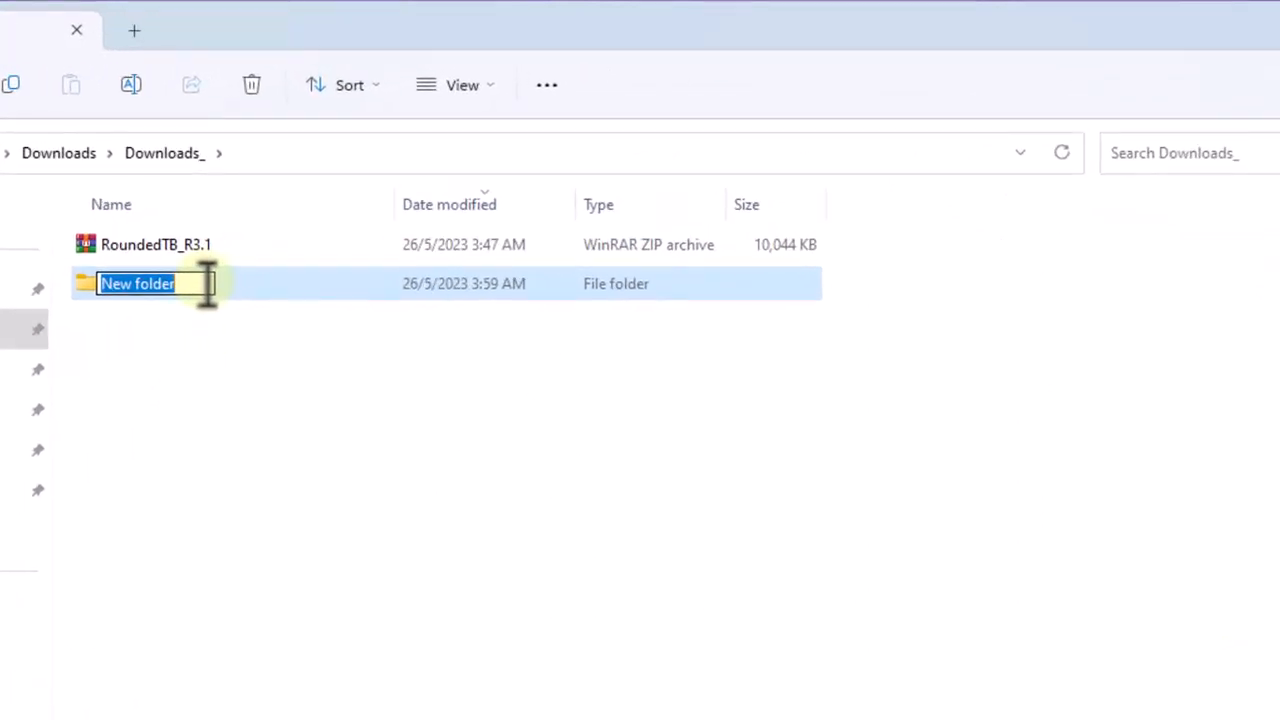
pyautogui.write('Custom TB')
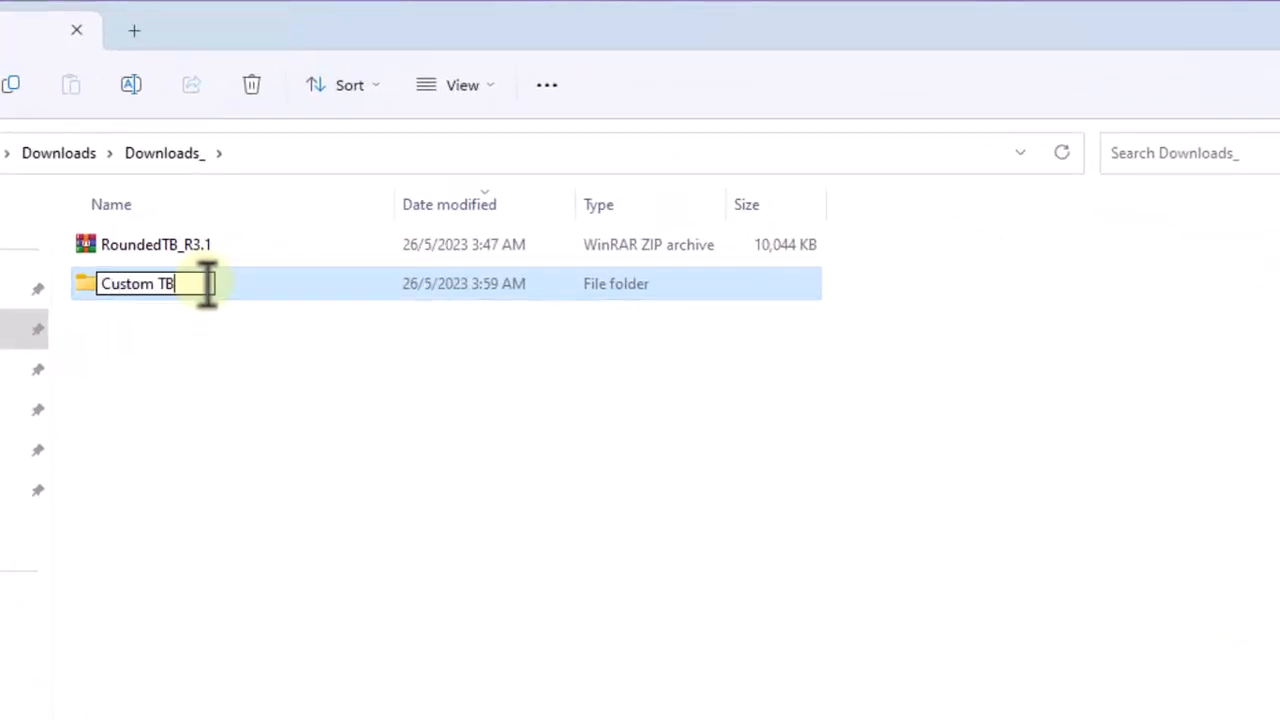
pyautogui.click(200, 244)
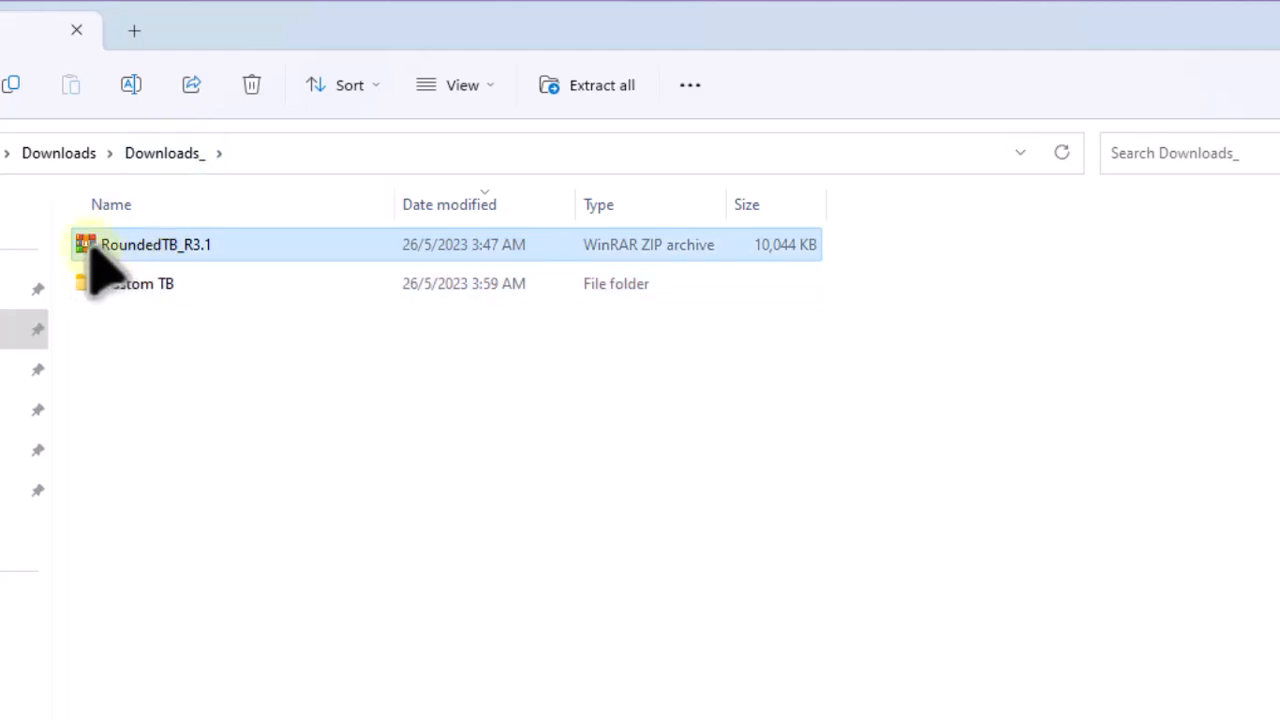
pyautogui.moveTo(100, 255); pyautogui.dragTo(178, 300)
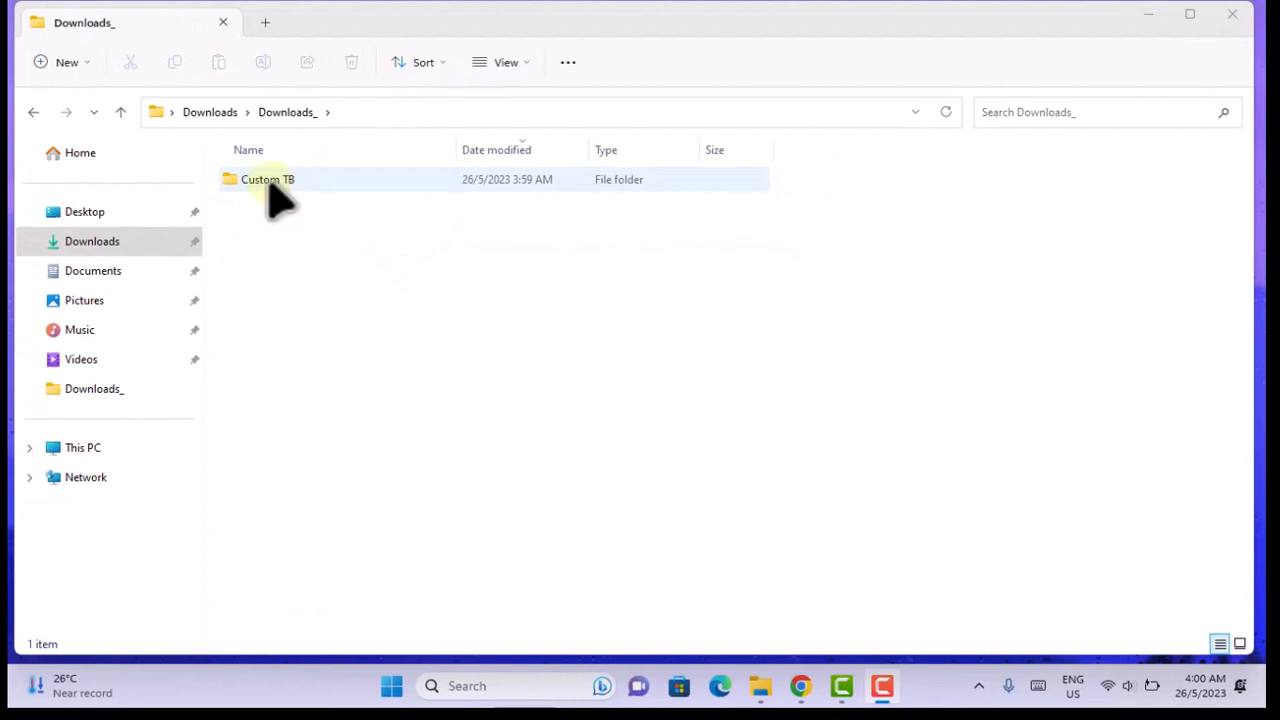
# Move the Custom TB folder from Downloads_ to the root of the Windows (C:) drive and open it there
pyautogui.click(277, 194)
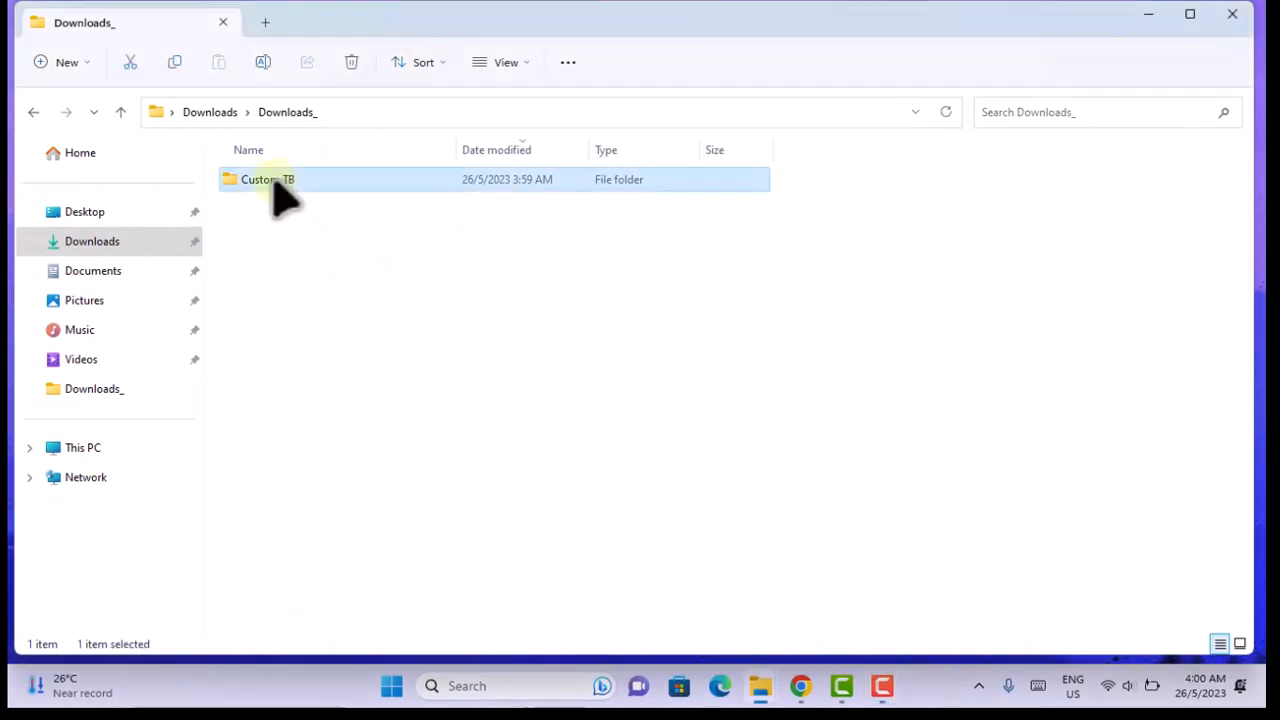
pyautogui.rightClick(278, 192)
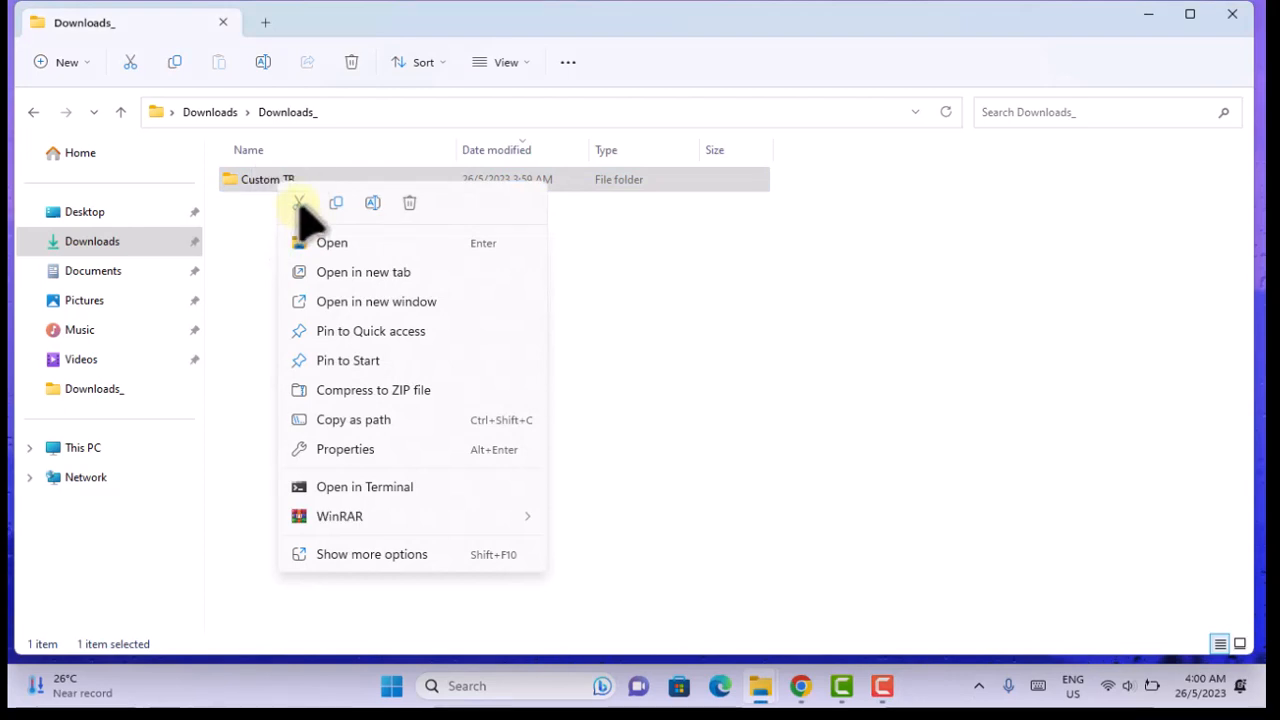
pyautogui.click(299, 203)
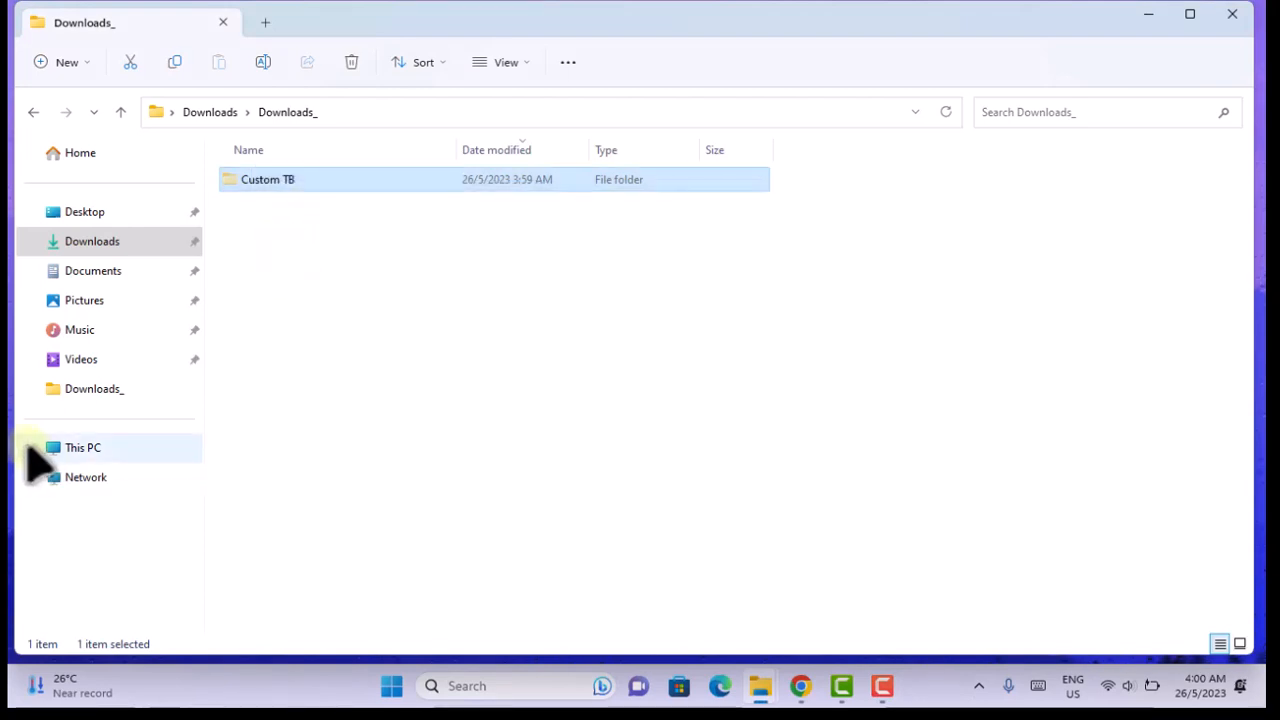
pyautogui.click(28, 448)
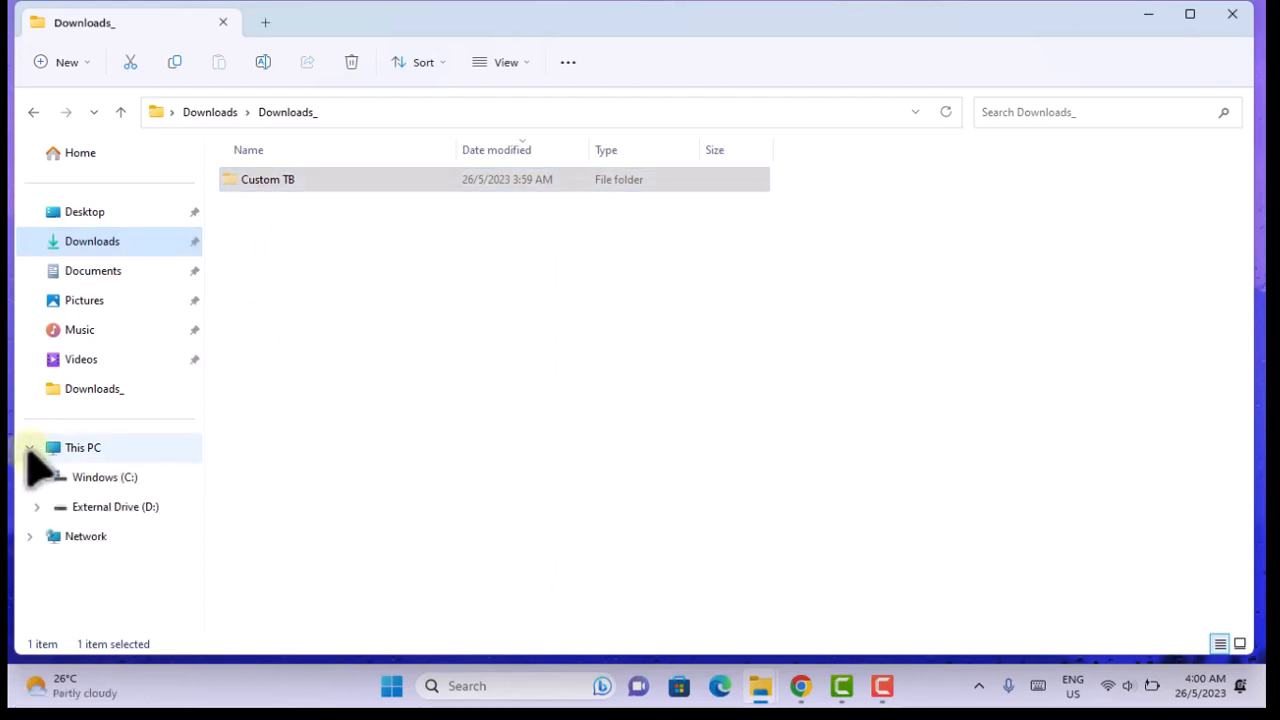
pyautogui.click(116, 480)
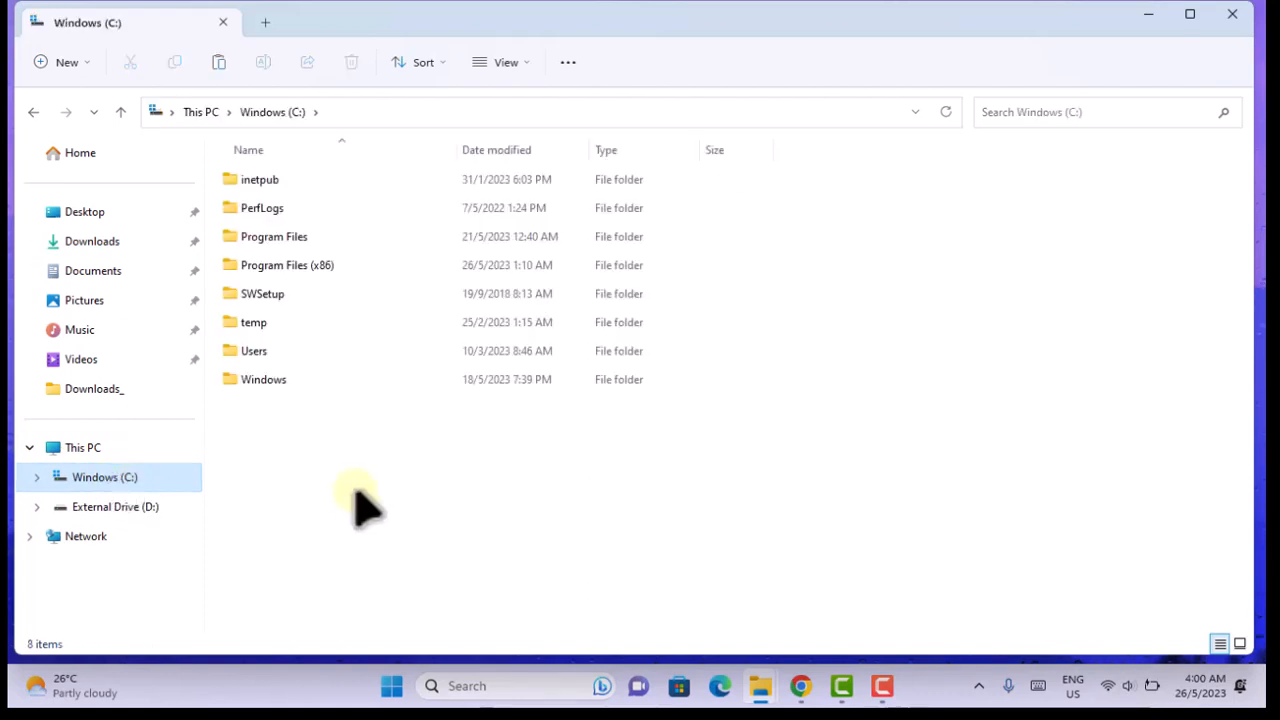
pyautogui.click(371, 441)
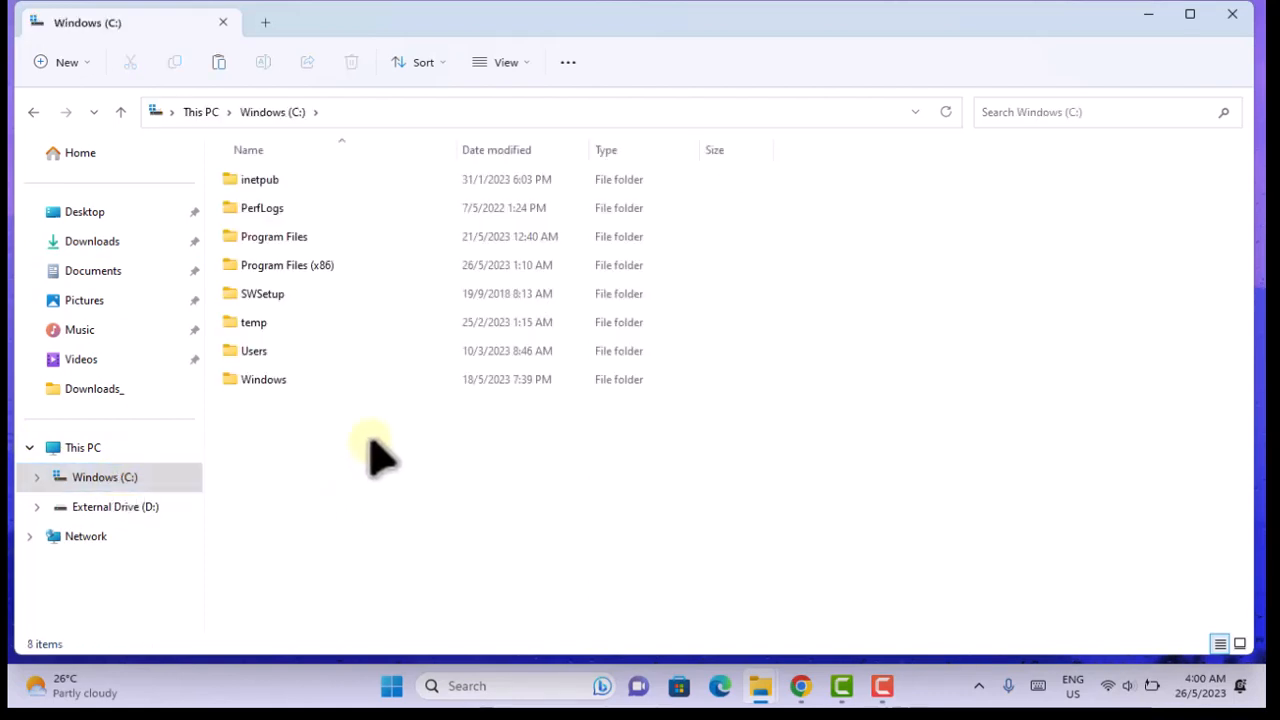
pyautogui.rightClick(375, 465)
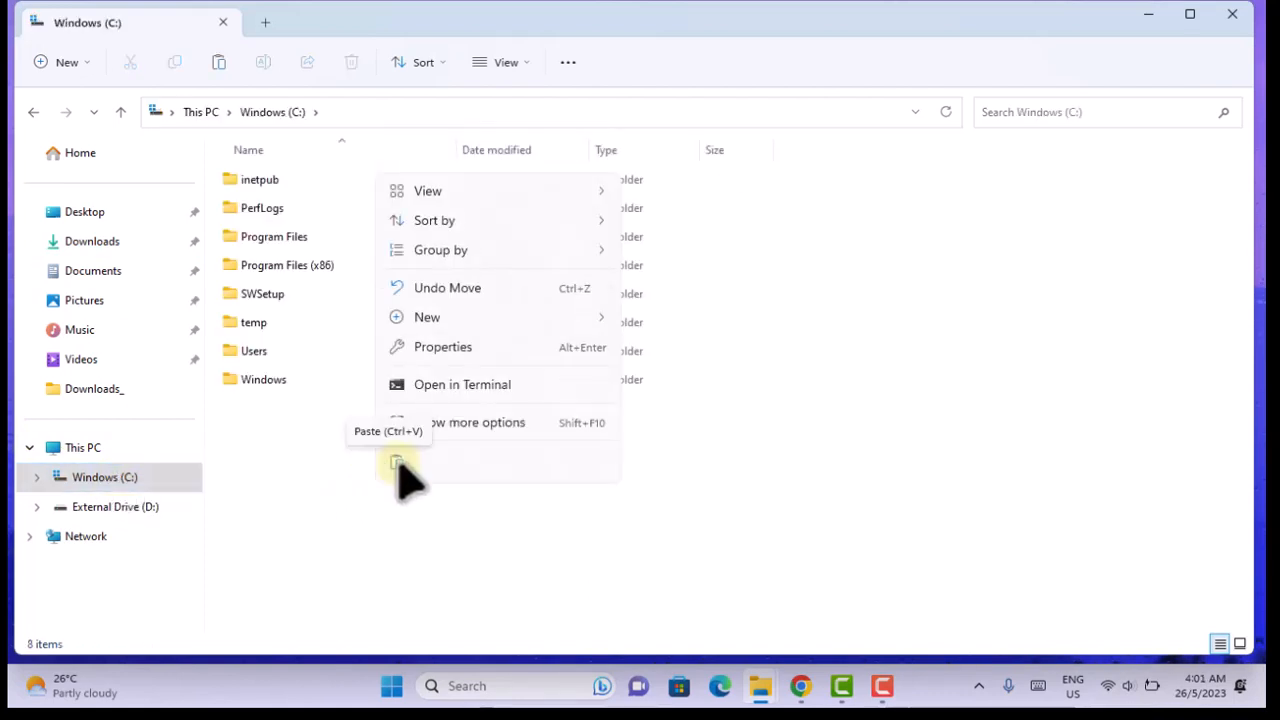
pyautogui.click(397, 463)
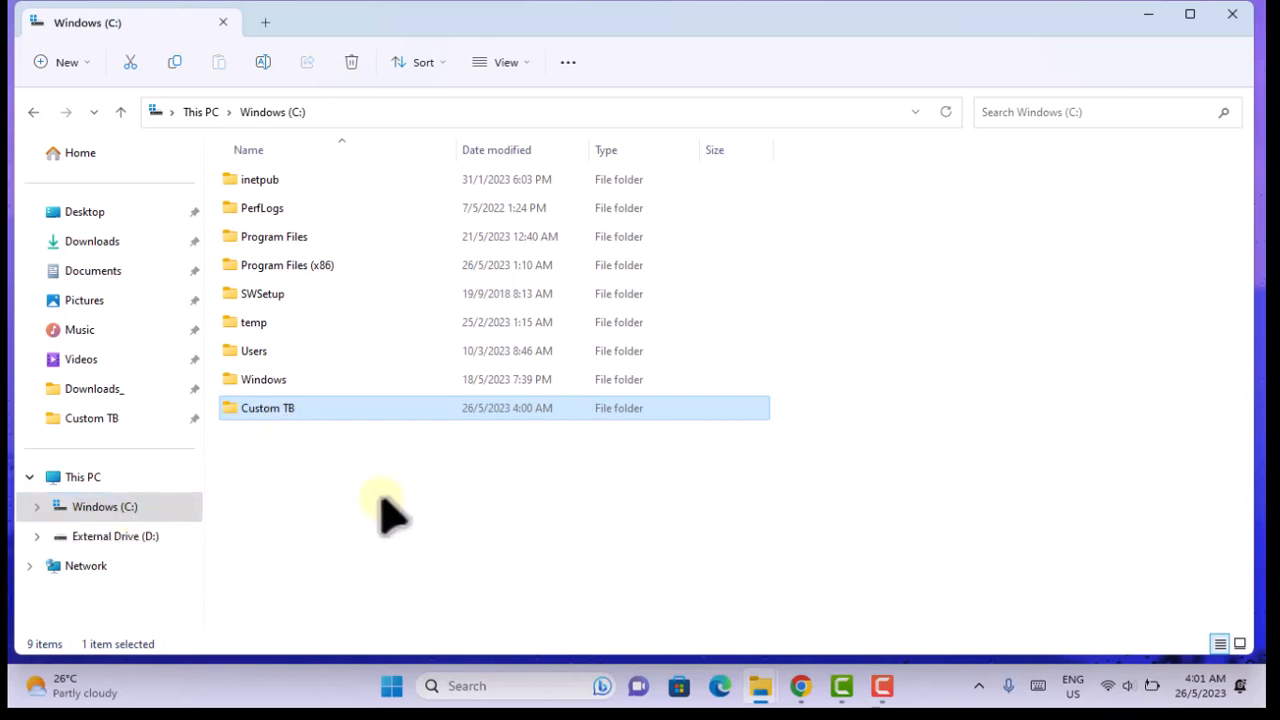
pyautogui.doubleClick(265, 413)
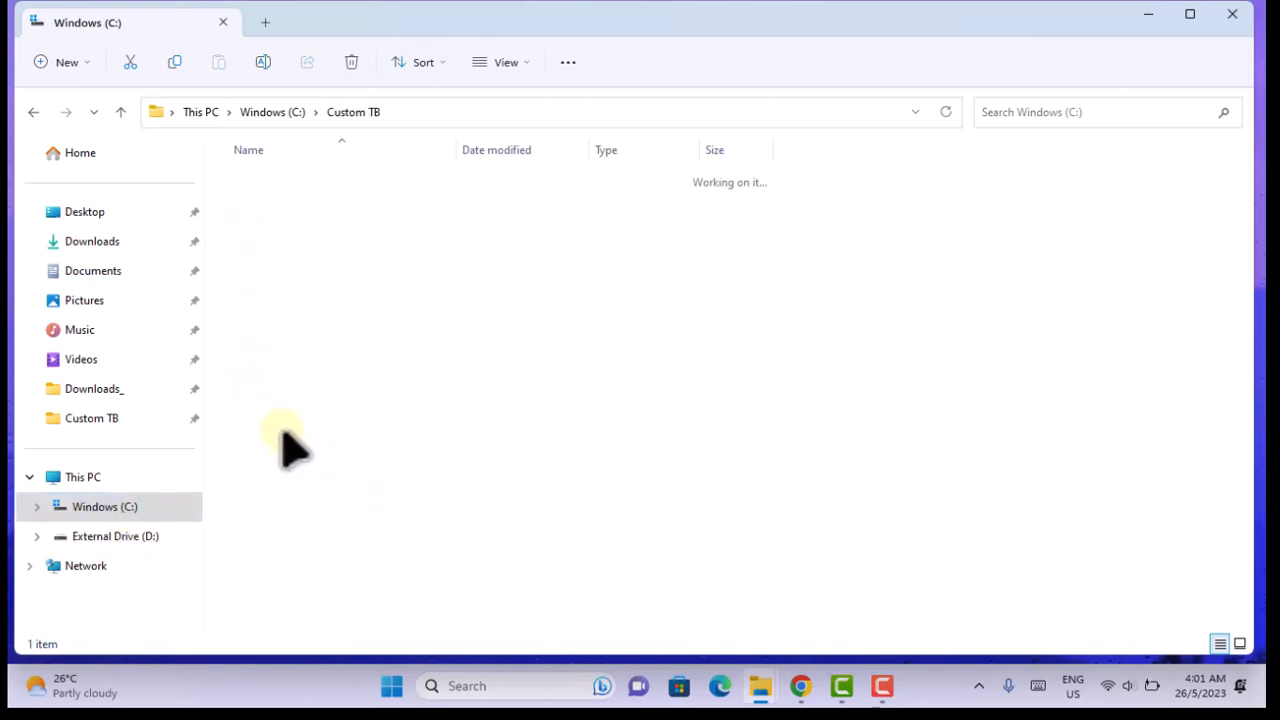
# Extract the RoundedTB_R3.1 archive with WinRAR directly into the Custom TB folder
pyautogui.click(318, 192)
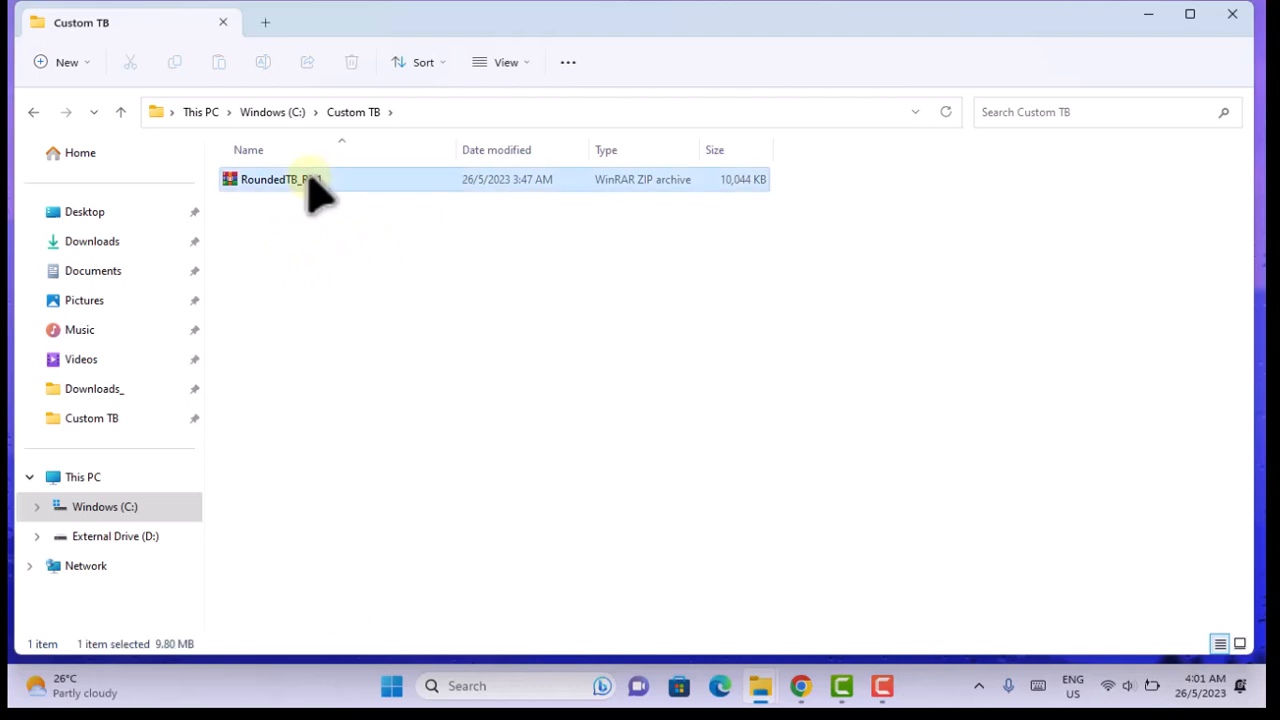
pyautogui.rightClick(318, 190)
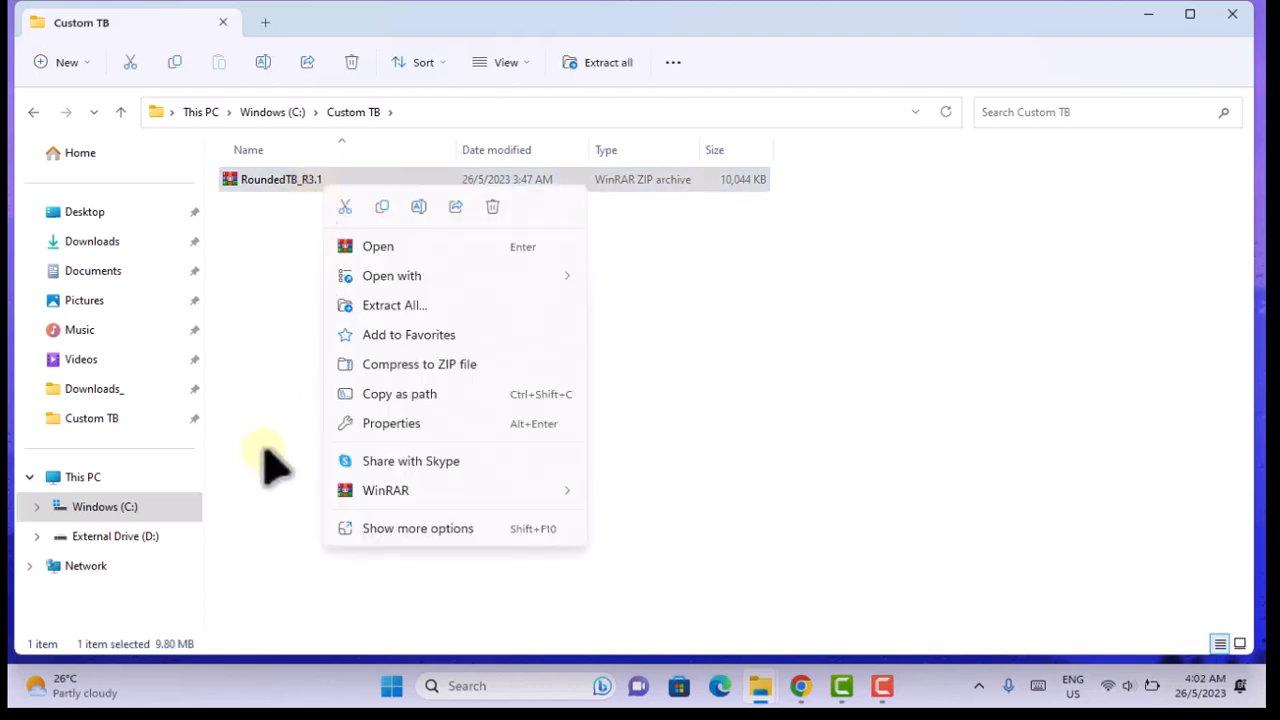
pyautogui.moveTo(430, 492)
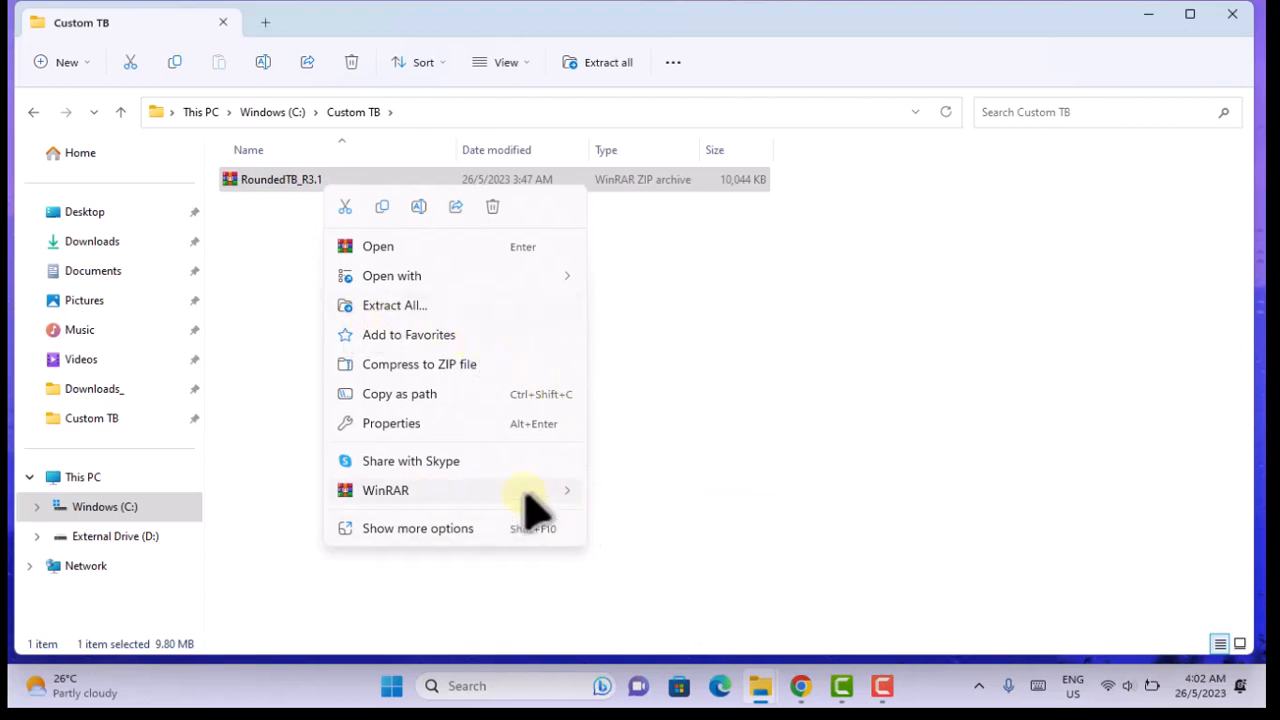
pyautogui.moveTo(537, 491)
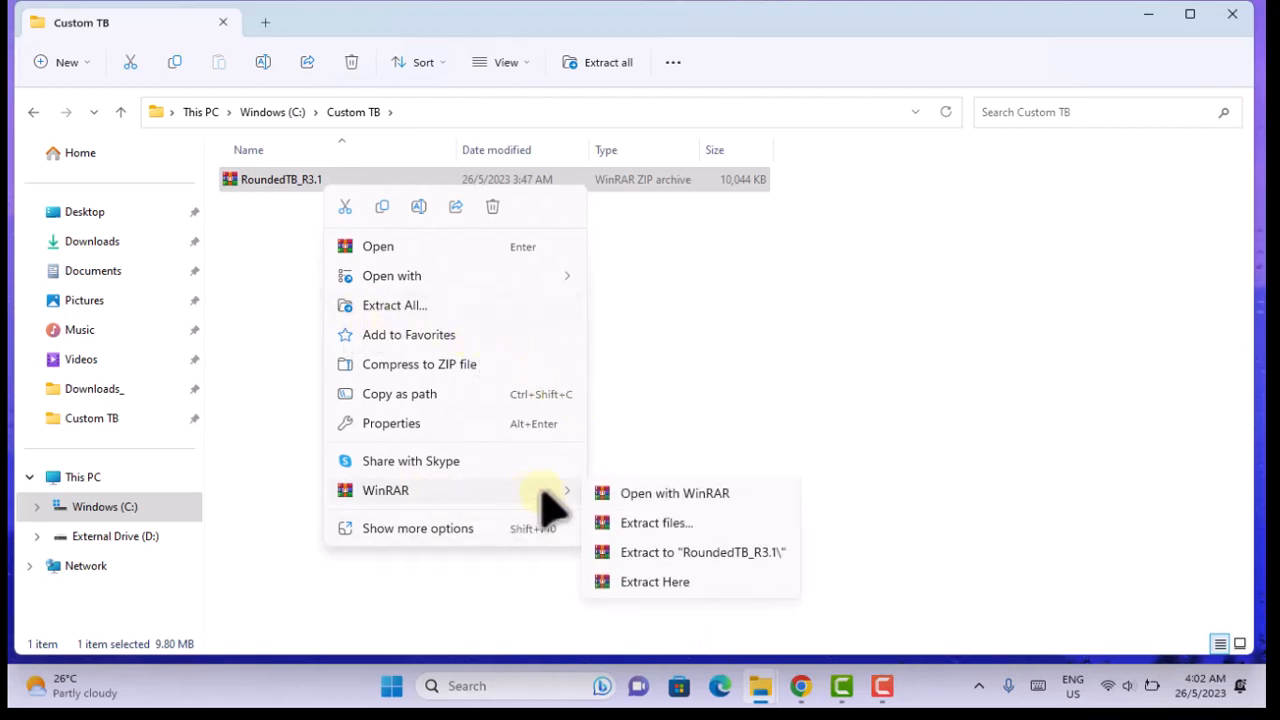
pyautogui.click(662, 584)
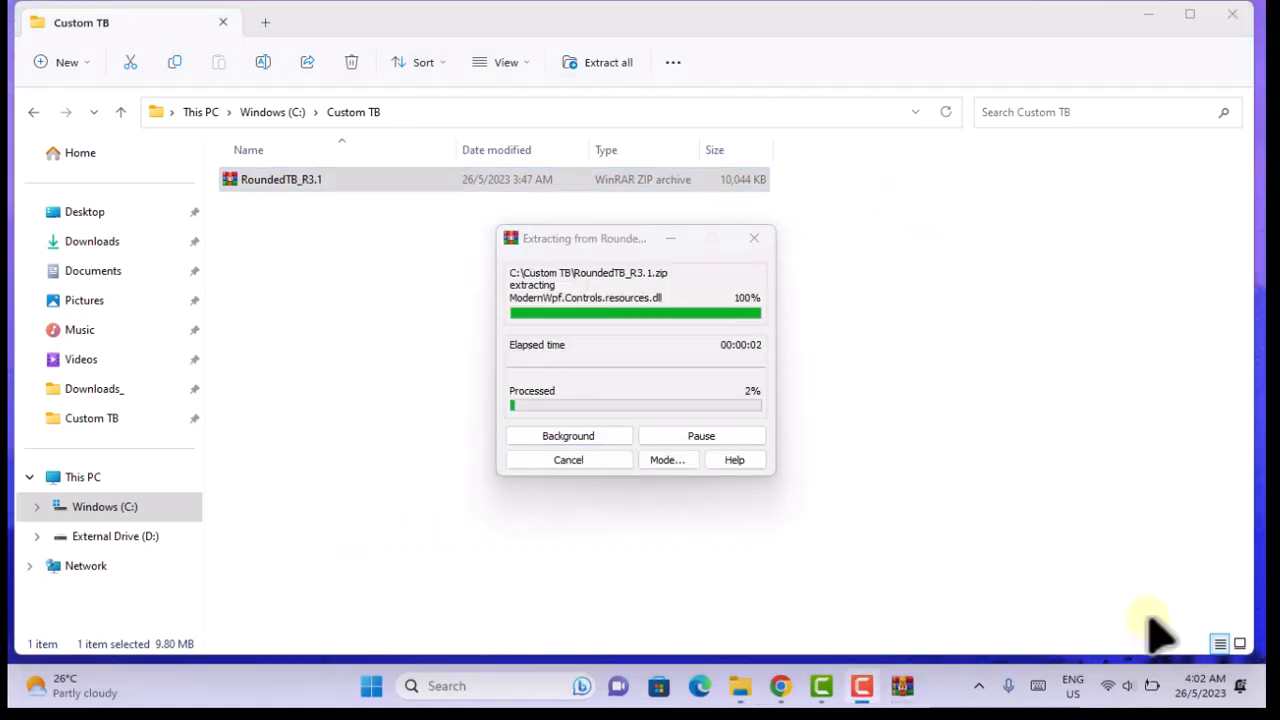
# Run the extracted RoundedTB application as administrator and dismiss its welcome window
pyautogui.moveTo(1257, 219); pyautogui.dragTo(1257, 580)
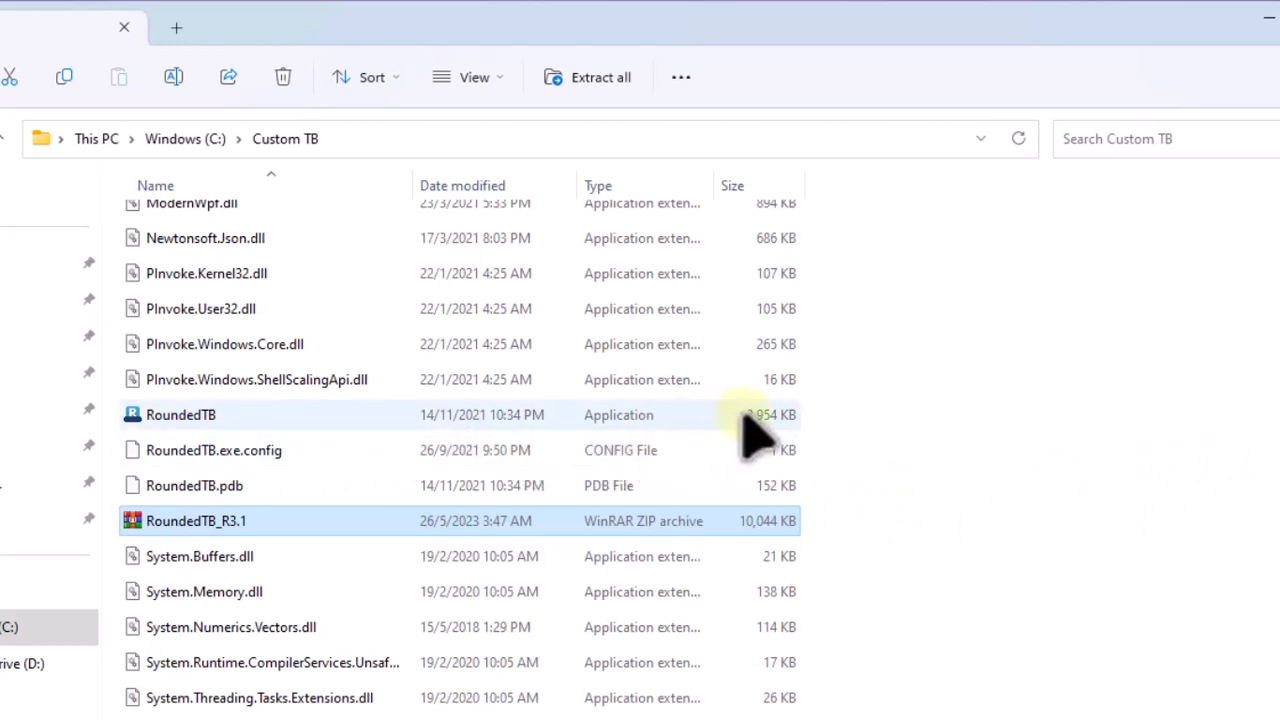
pyautogui.click(230, 418)
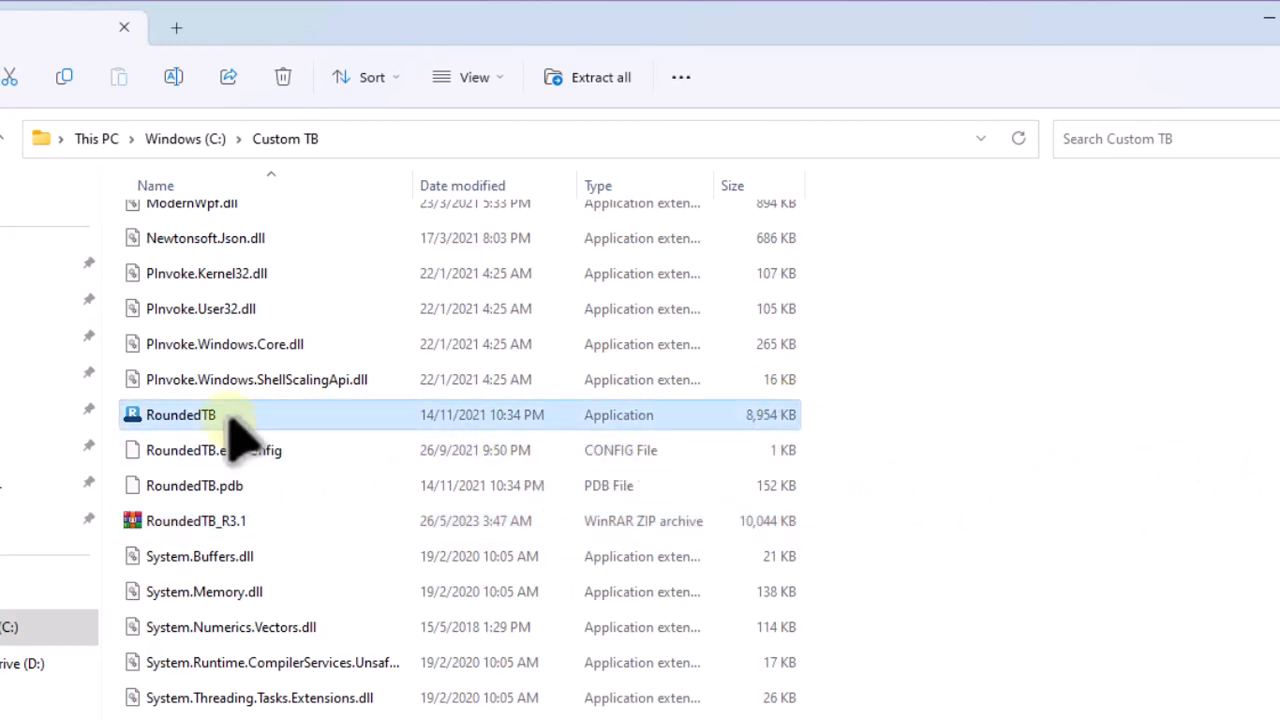
pyautogui.rightClick(230, 418)
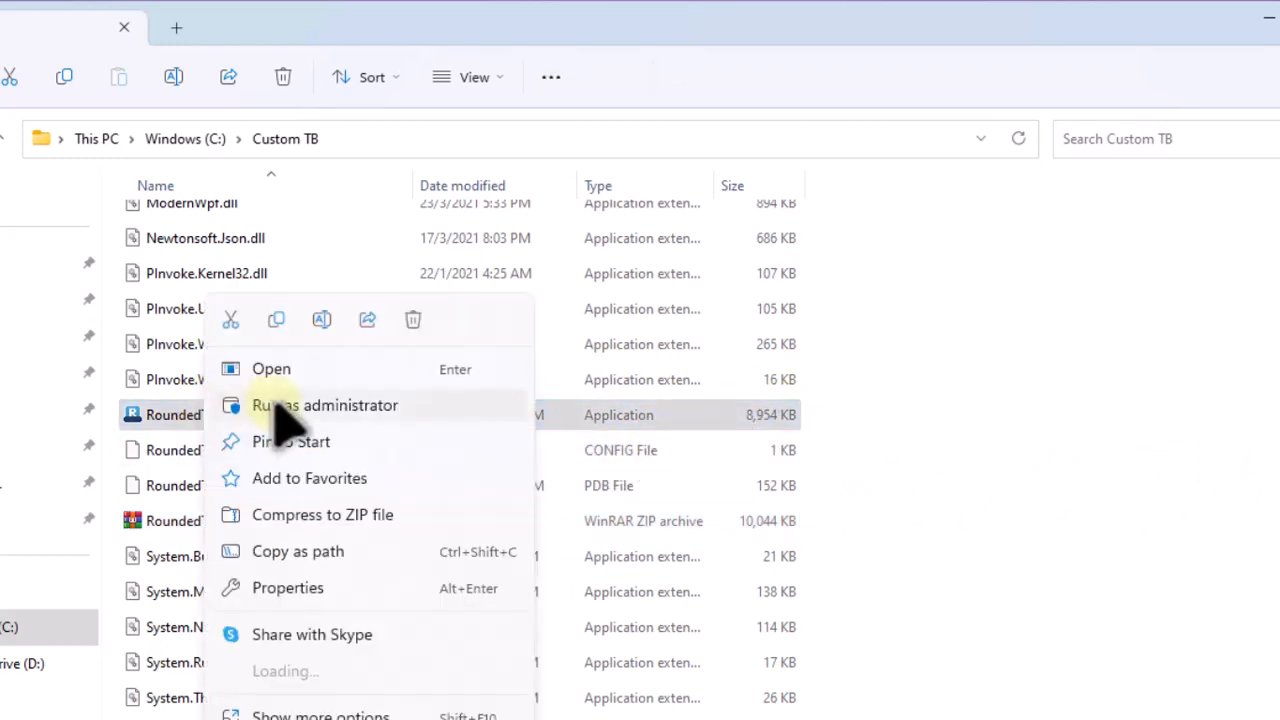
pyautogui.click(290, 405)
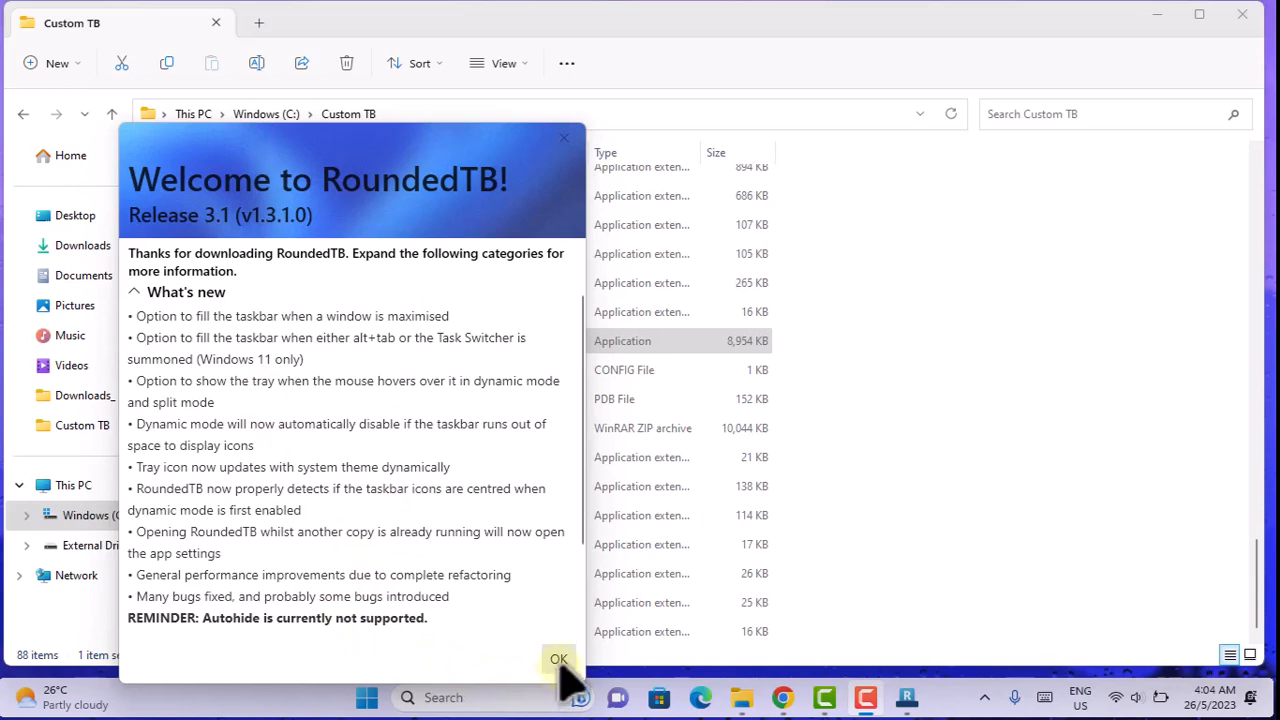
pyautogui.click(559, 662)
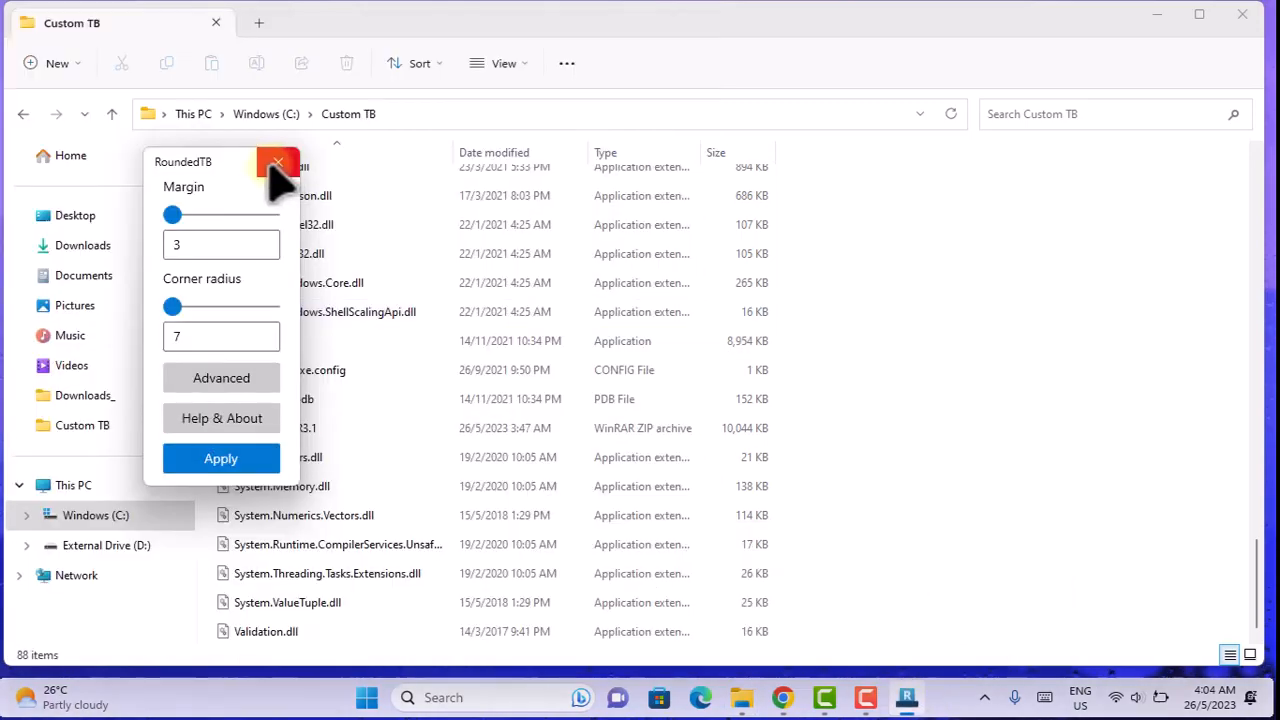
# Set the RoundedTB margin to 2 and the corner radius to 20, and apply the settings
pyautogui.moveTo(243, 168); pyautogui.dragTo(672, 114)
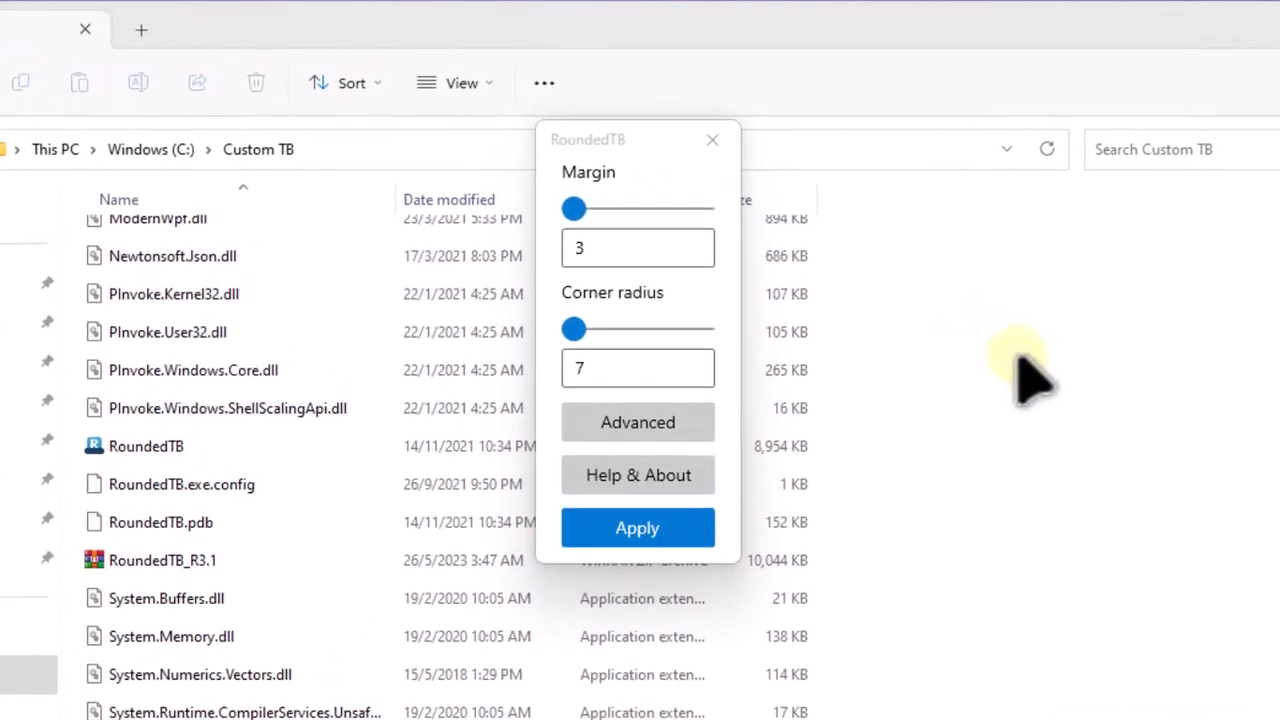
pyautogui.click(626, 254)
pyautogui.press('BackSpace')
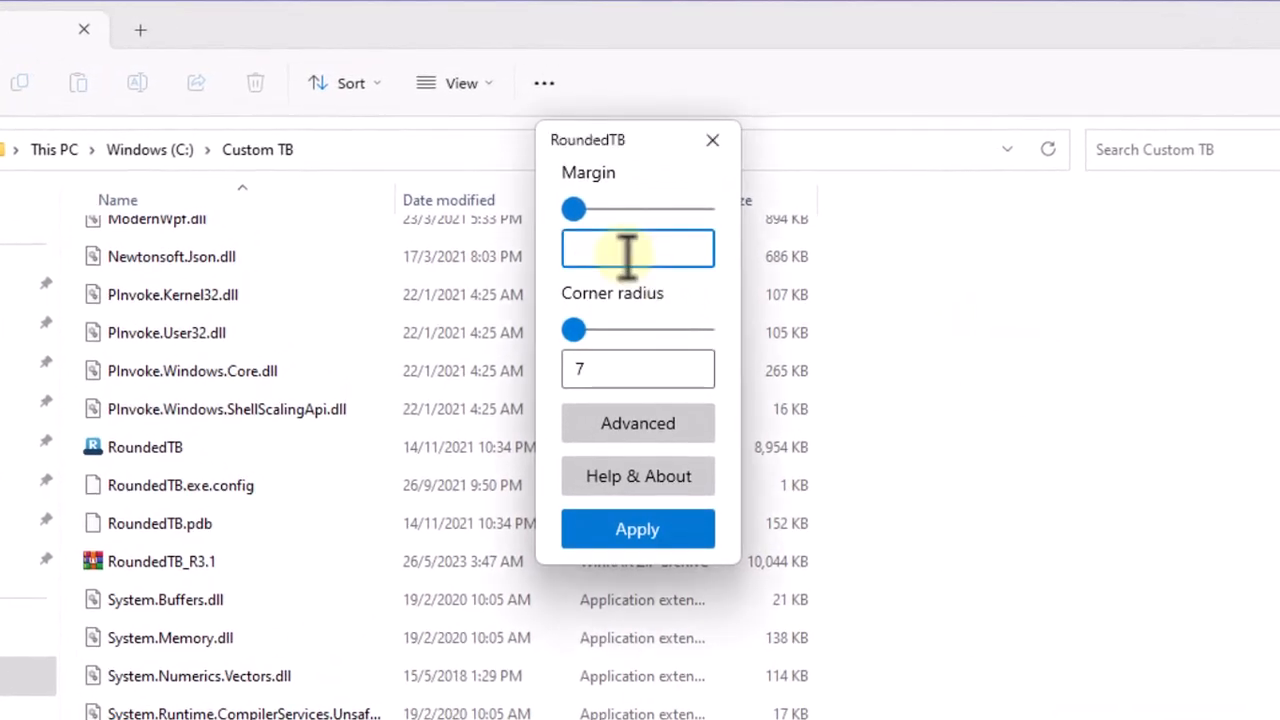
pyautogui.click(612, 366)
pyautogui.press('BackSpace')
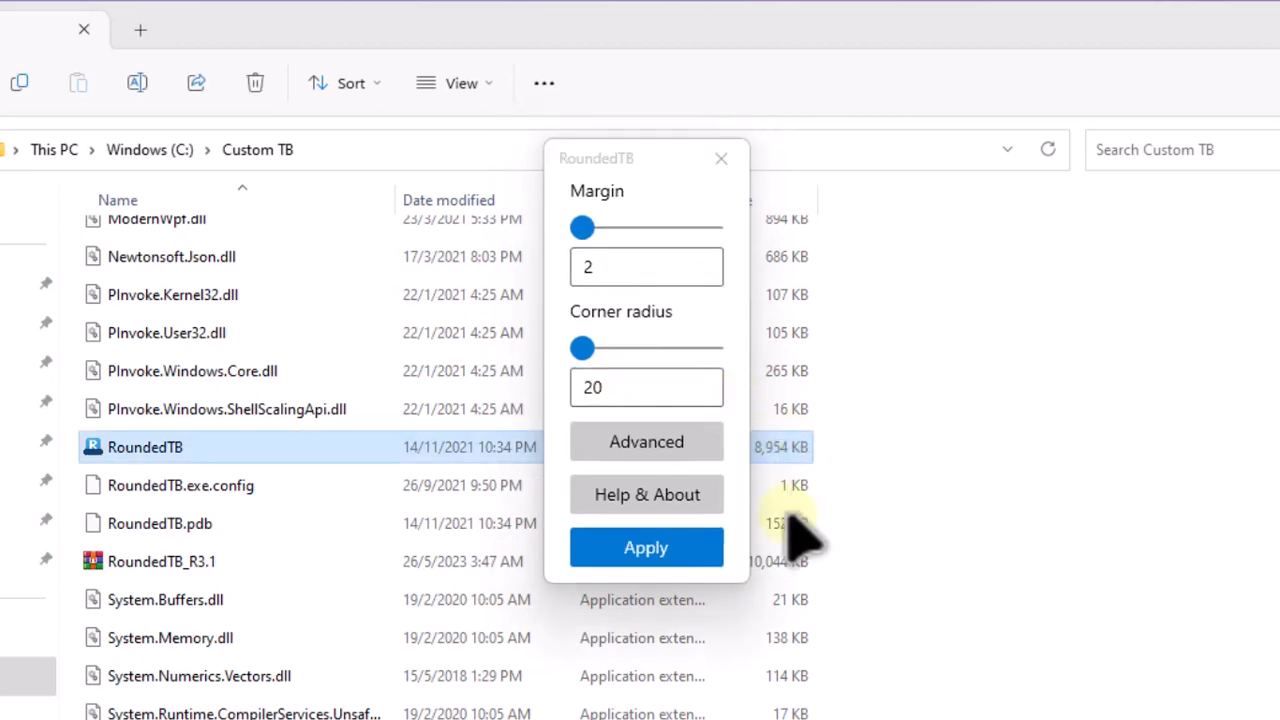
pyautogui.click(685, 556)
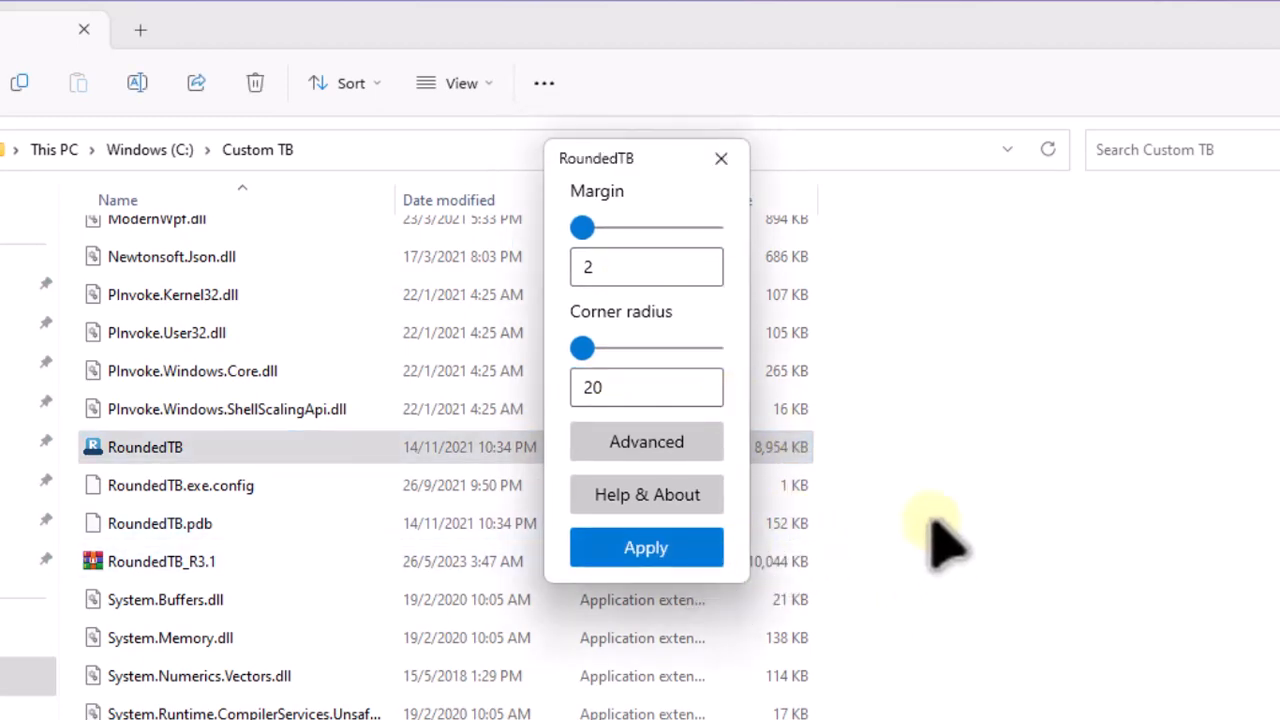
# Enable Dynamic mode, Show system tray on hover, Fill taskbar when maximised and Fill taskbar on alt+tab, apply them and close the RoundedTB window
pyautogui.click(668, 451)
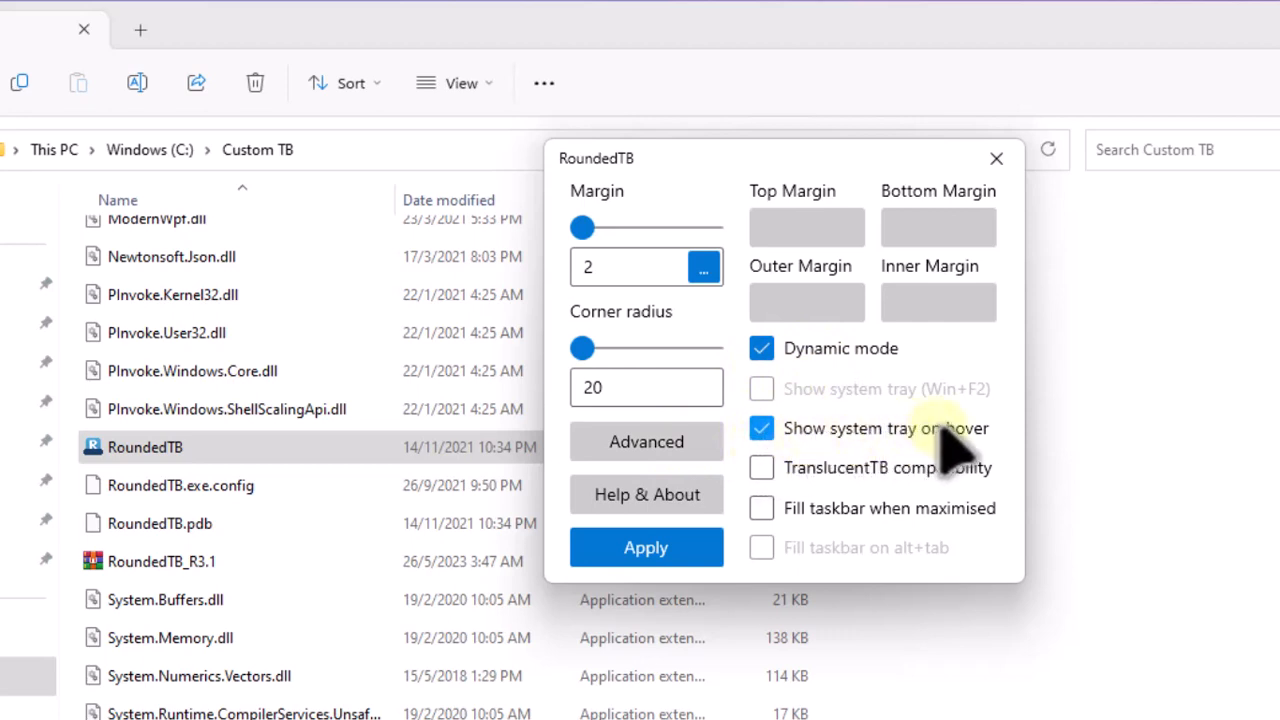
pyautogui.click(762, 508)
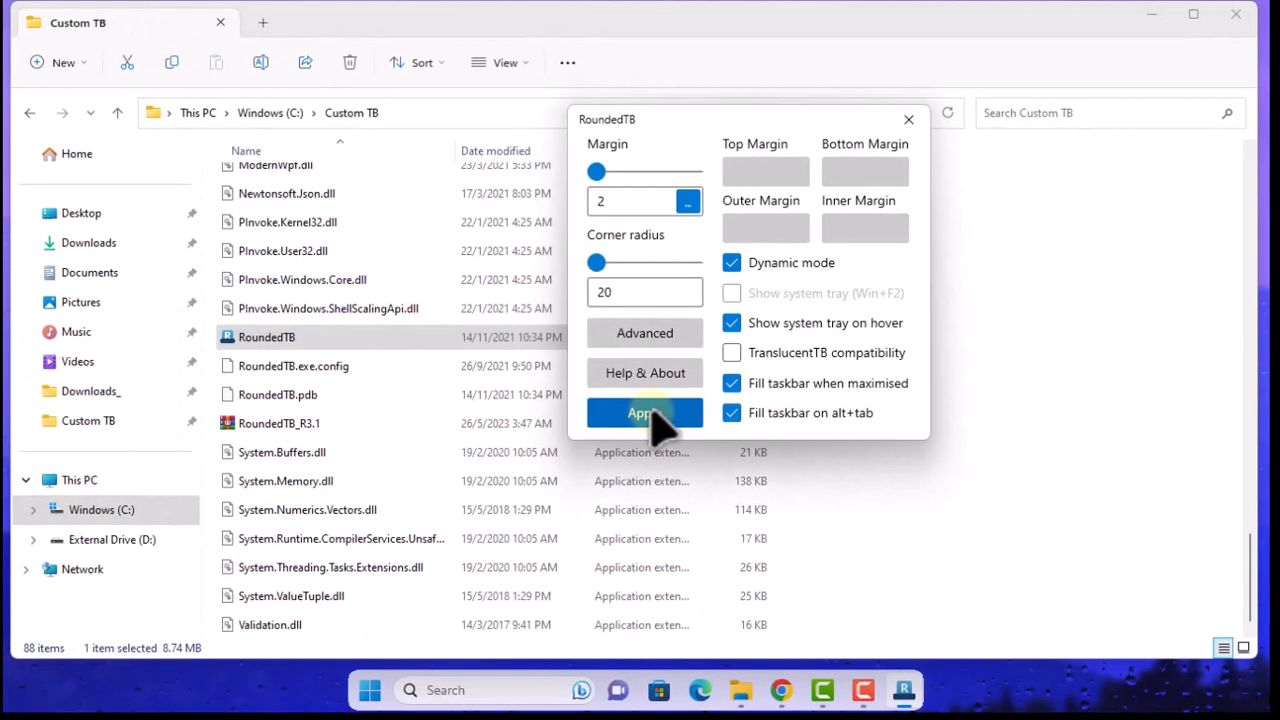
pyautogui.click(652, 545)
pyautogui.click(1000, 276)
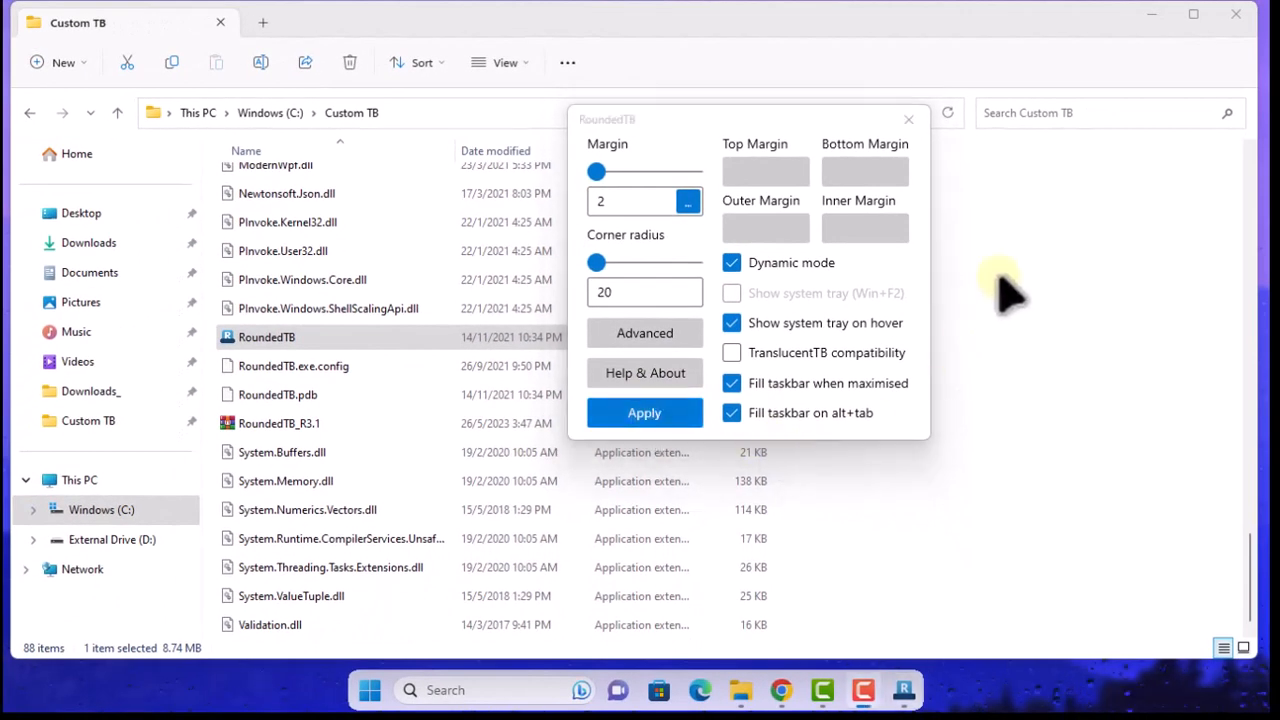
pyautogui.click(908, 119)
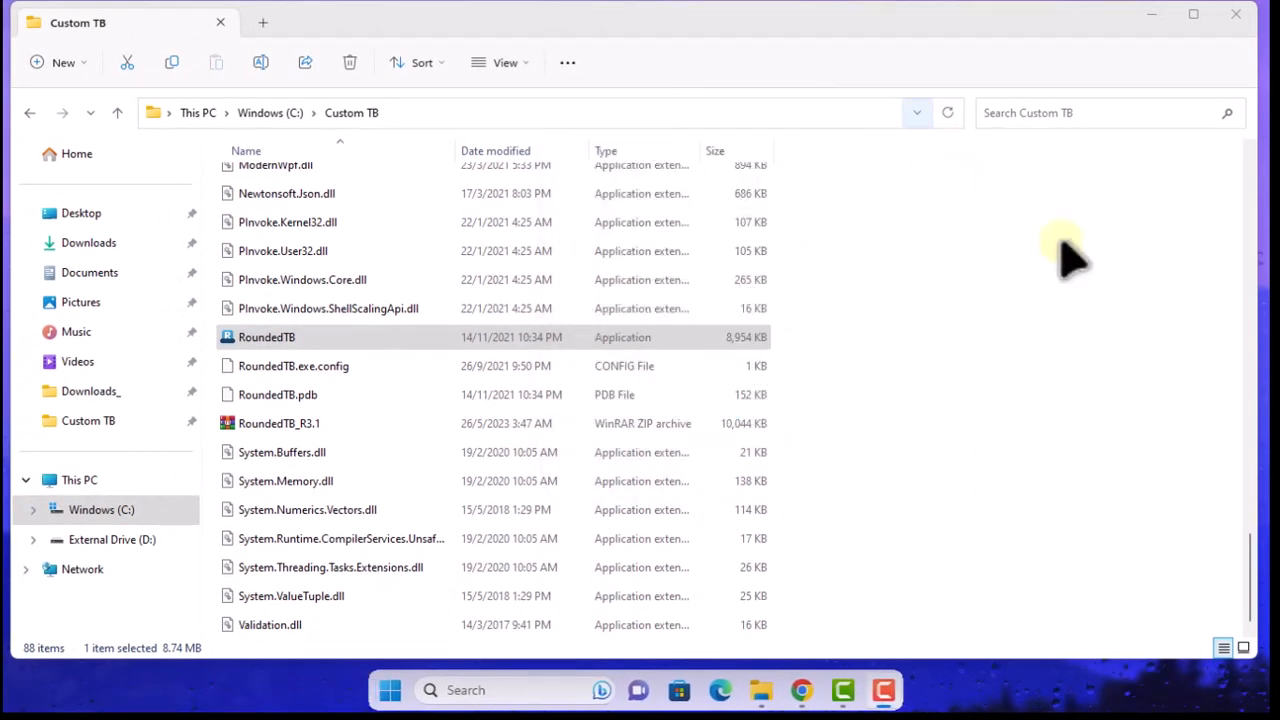
# Set RoundedTB to run at startup from its hidden system tray icon and close the Custom TB window
pyautogui.moveTo(981, 693)
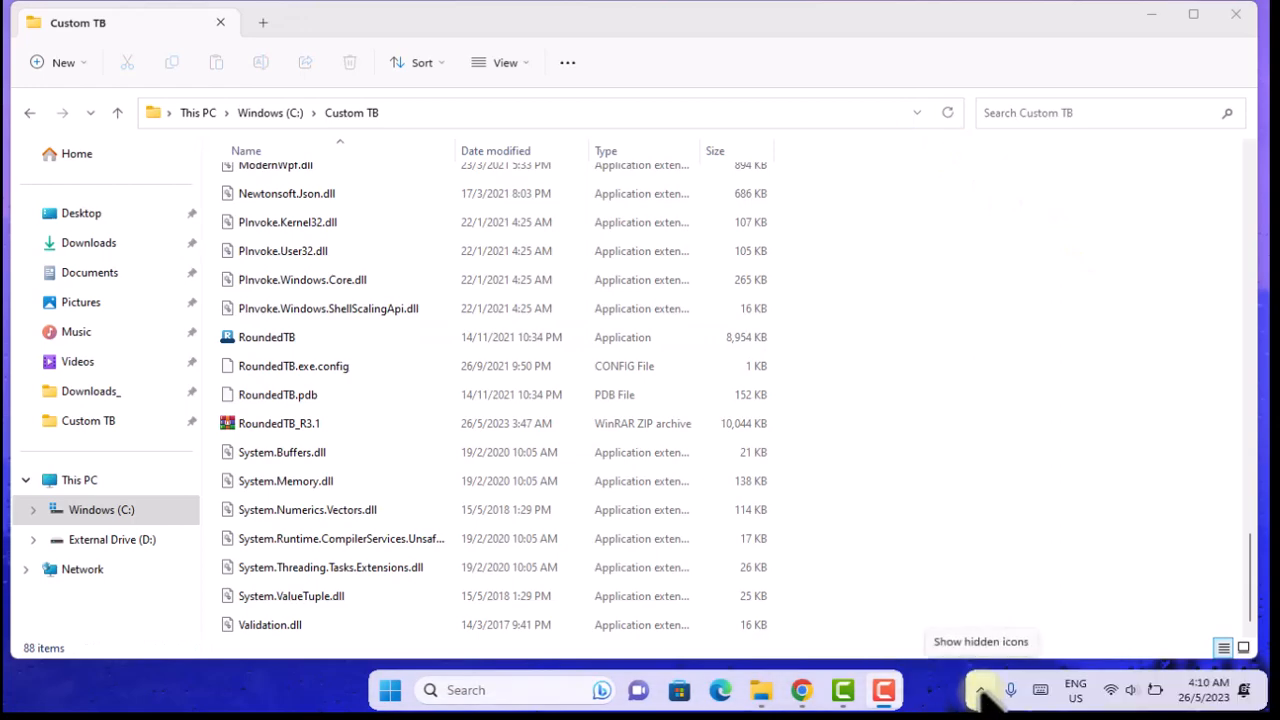
pyautogui.click(981, 690)
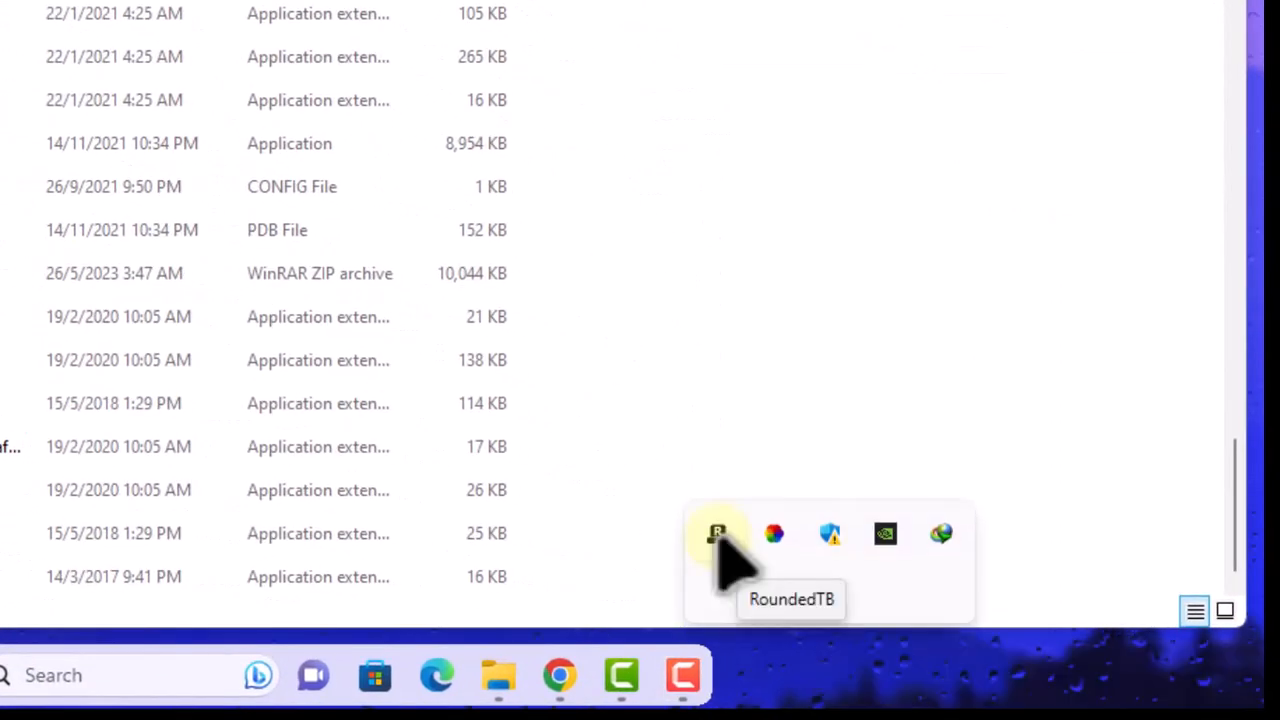
pyautogui.rightClick(717, 535)
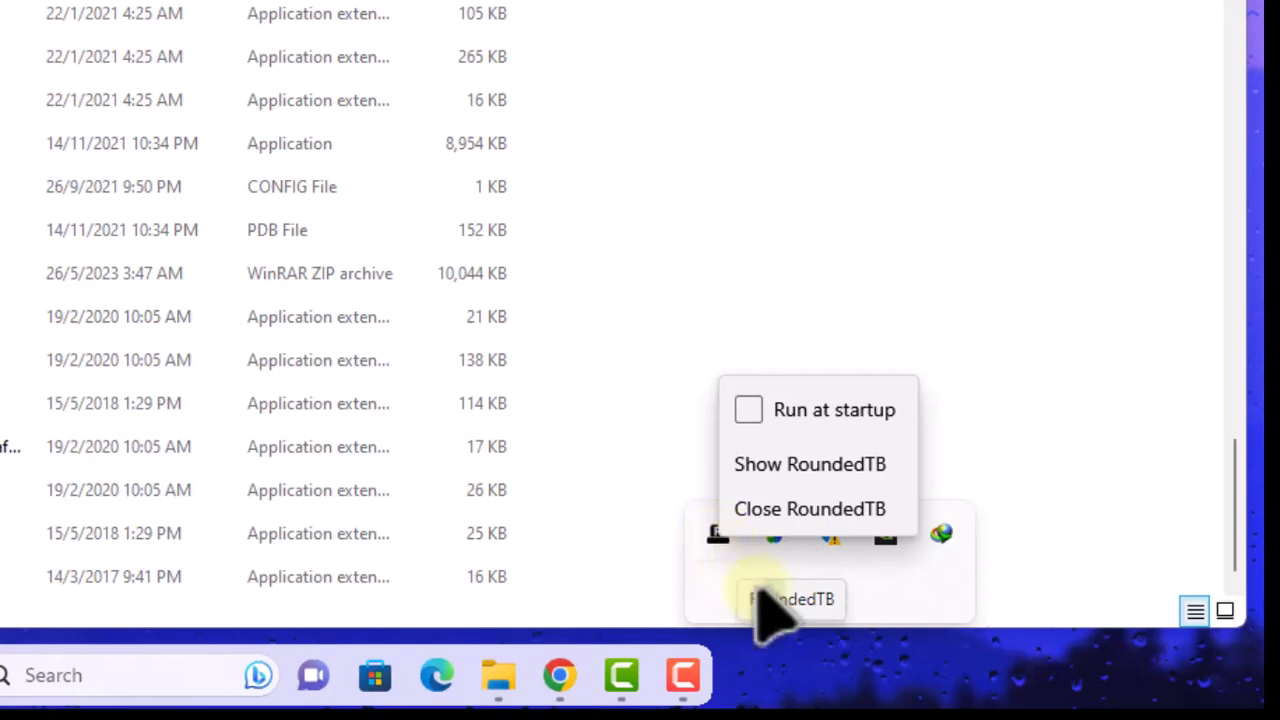
pyautogui.click(748, 411)
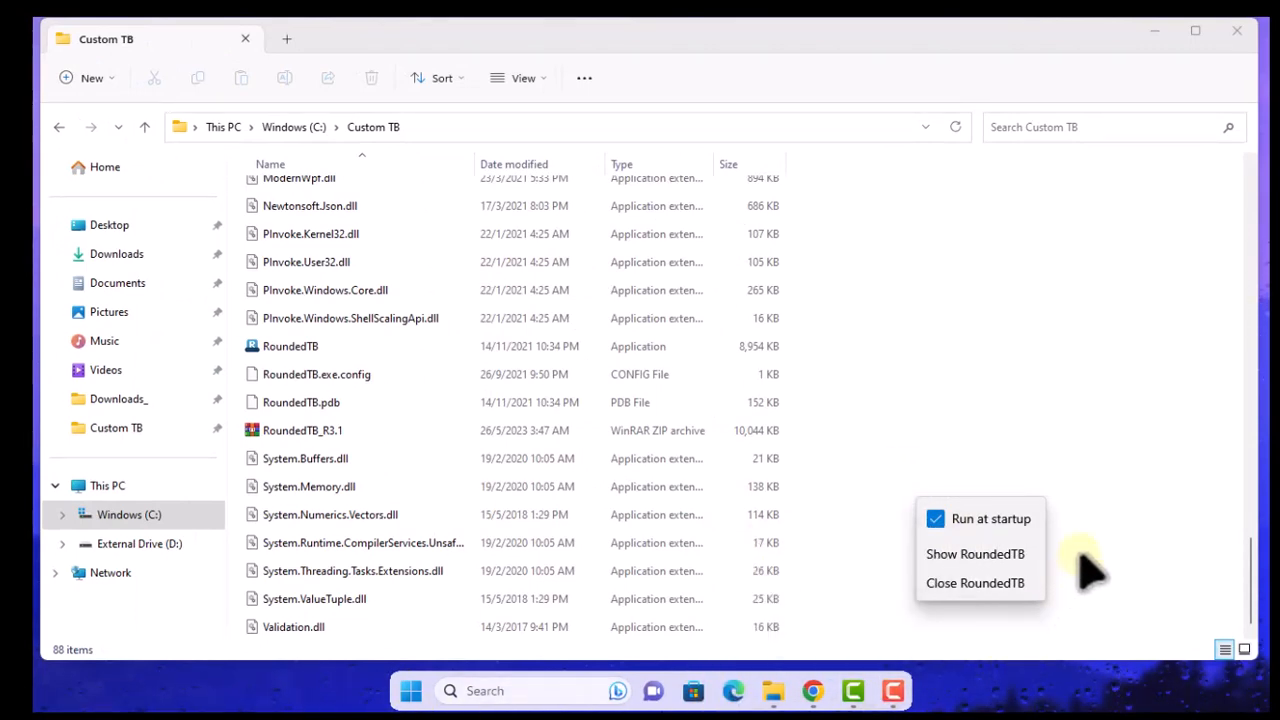
pyautogui.click(1237, 31)
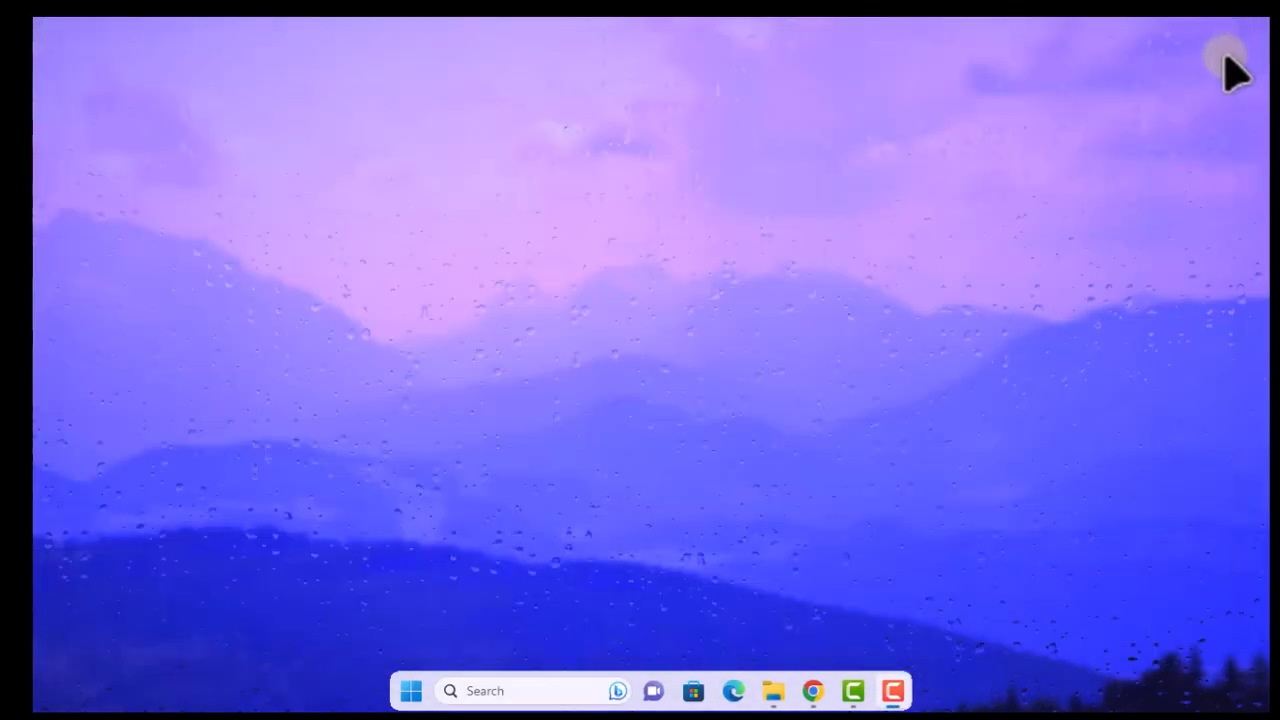
# Switch to Chrome and download the Rainmeter 4.5.17 release from rainmeter.net
pyautogui.click(813, 694)
pyautogui.hotkey('ctrl', 'Tab')
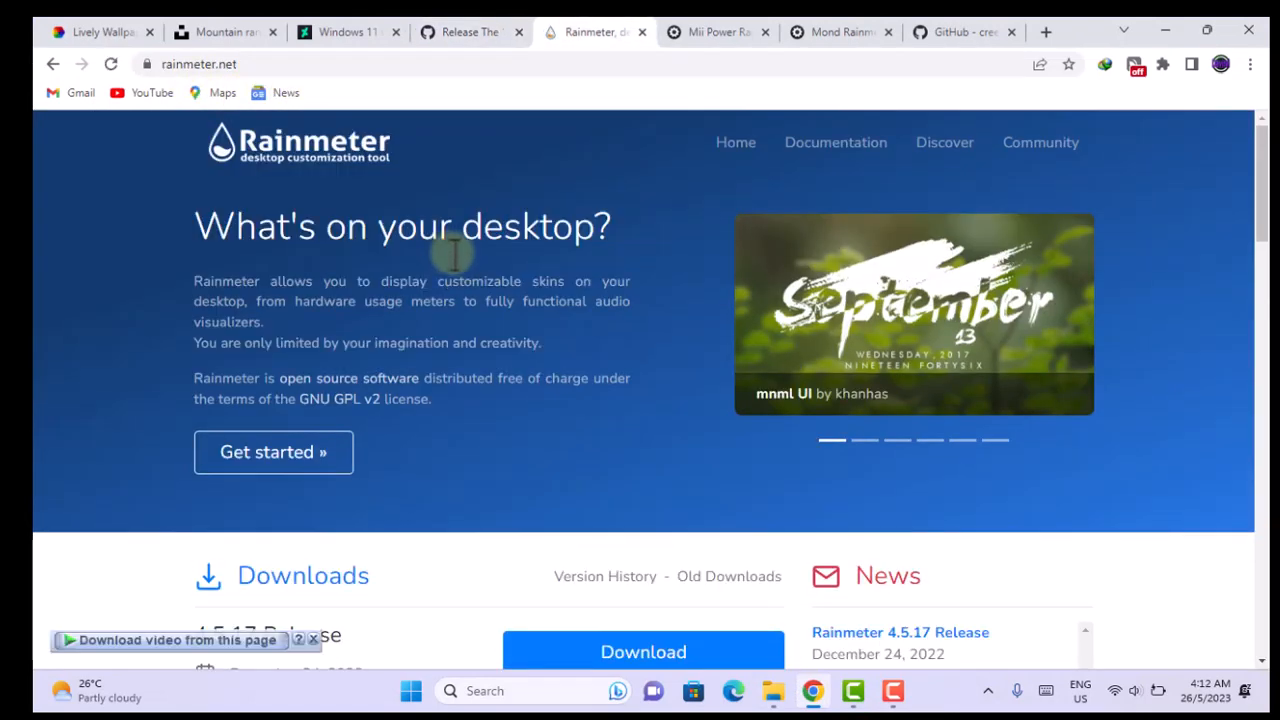
pyautogui.scroll(-1, 490, 340)
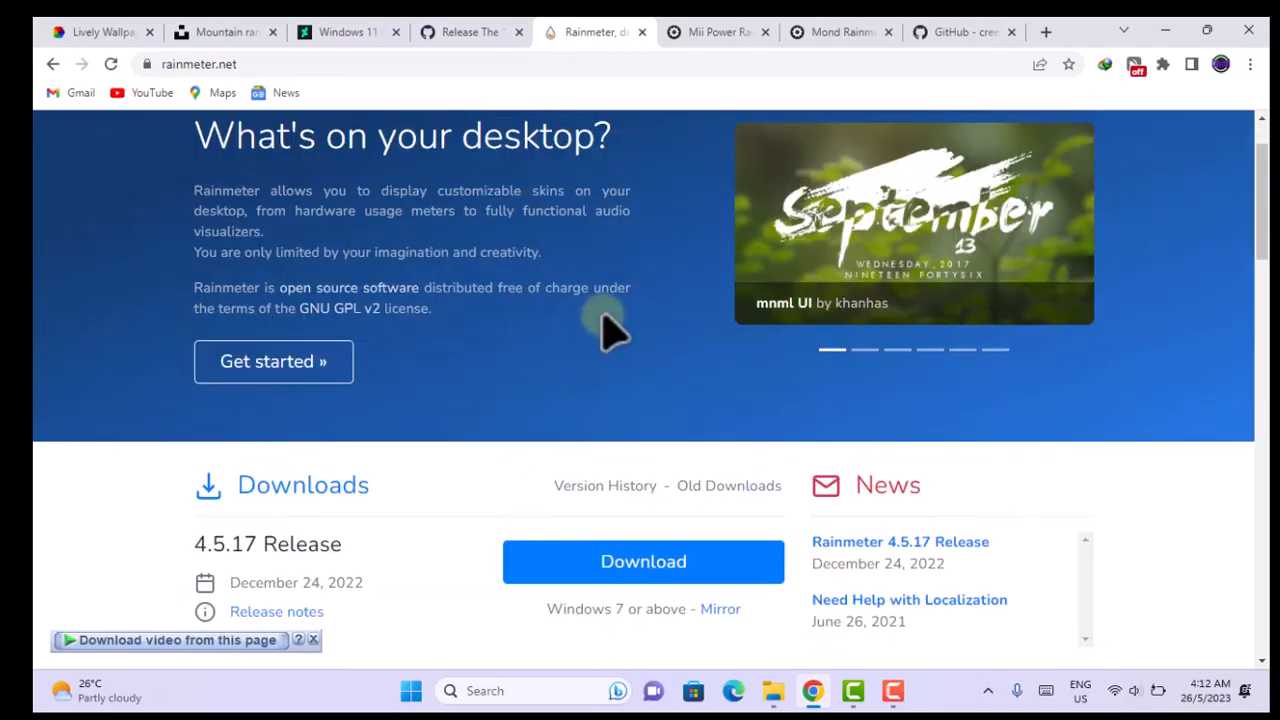
pyautogui.moveTo(1263, 202); pyautogui.dragTo(1262, 232)
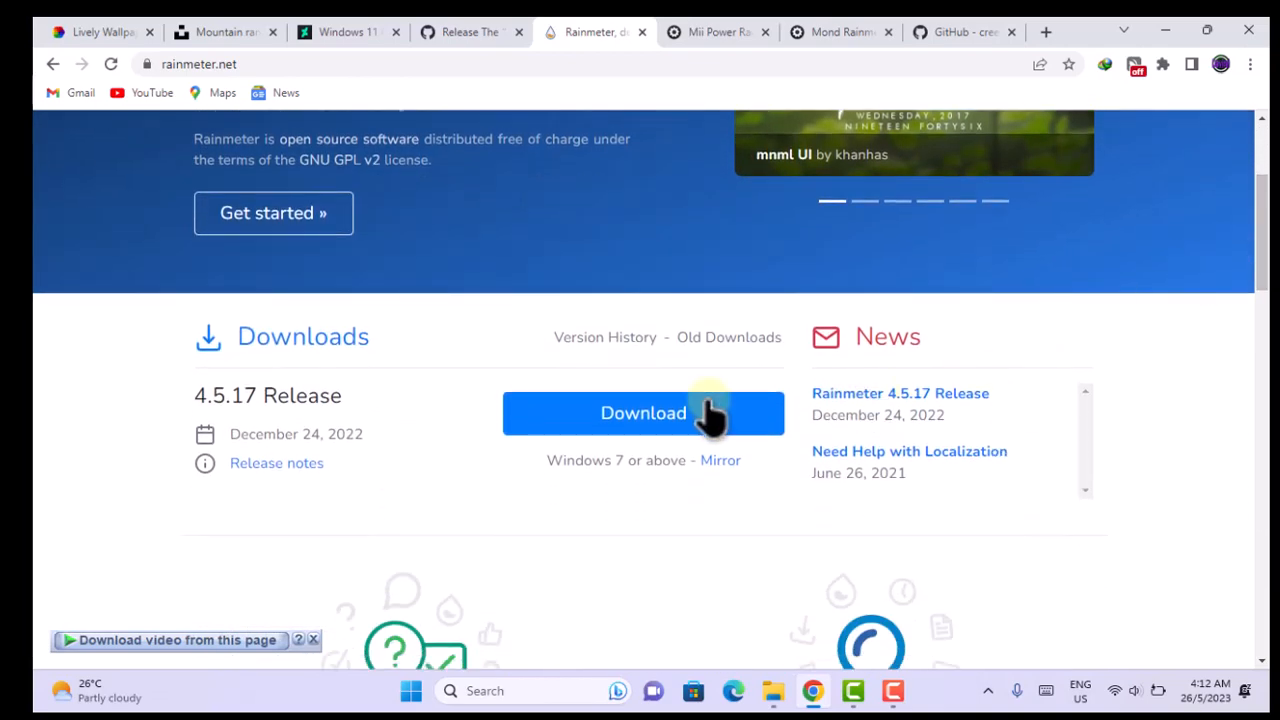
pyautogui.click(639, 412)
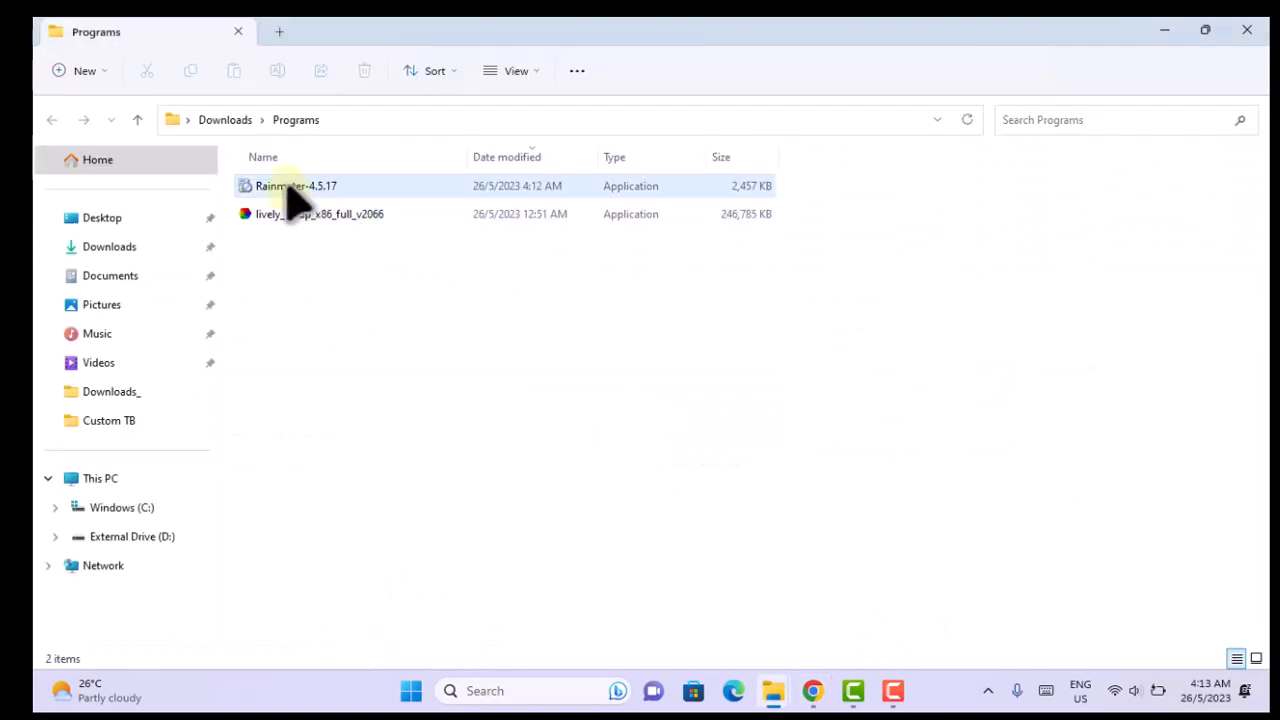
# Run Rainmeter-4.5.17 as administrator and install it in English as a standard 64-bit installation that launches on startup
pyautogui.click(290, 192)
pyautogui.rightClick(290, 192)
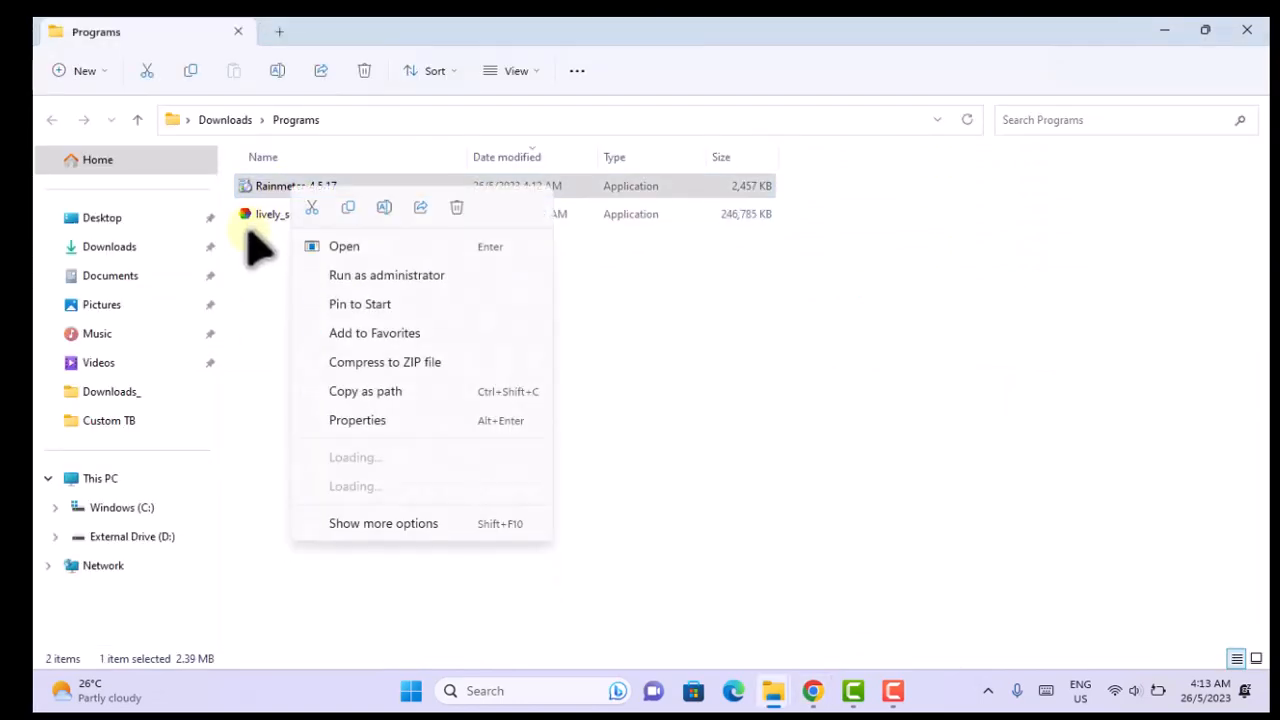
pyautogui.click(366, 277)
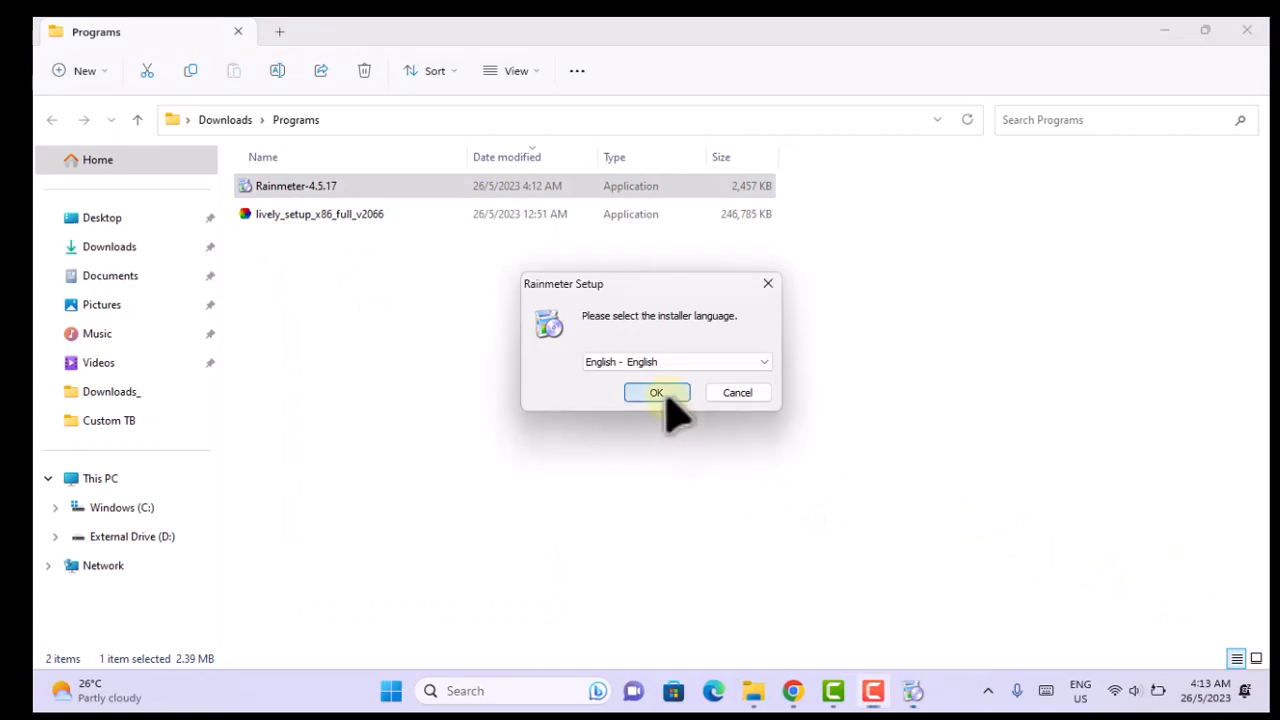
pyautogui.click(660, 393)
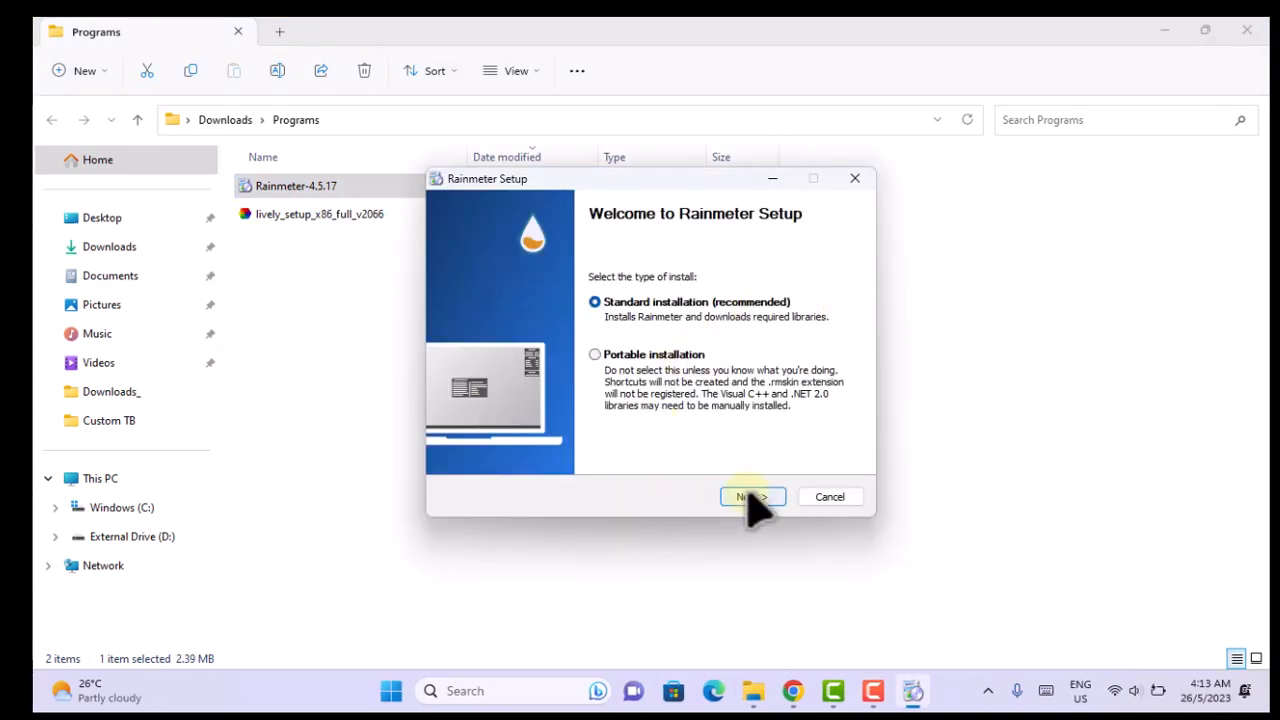
pyautogui.click(751, 496)
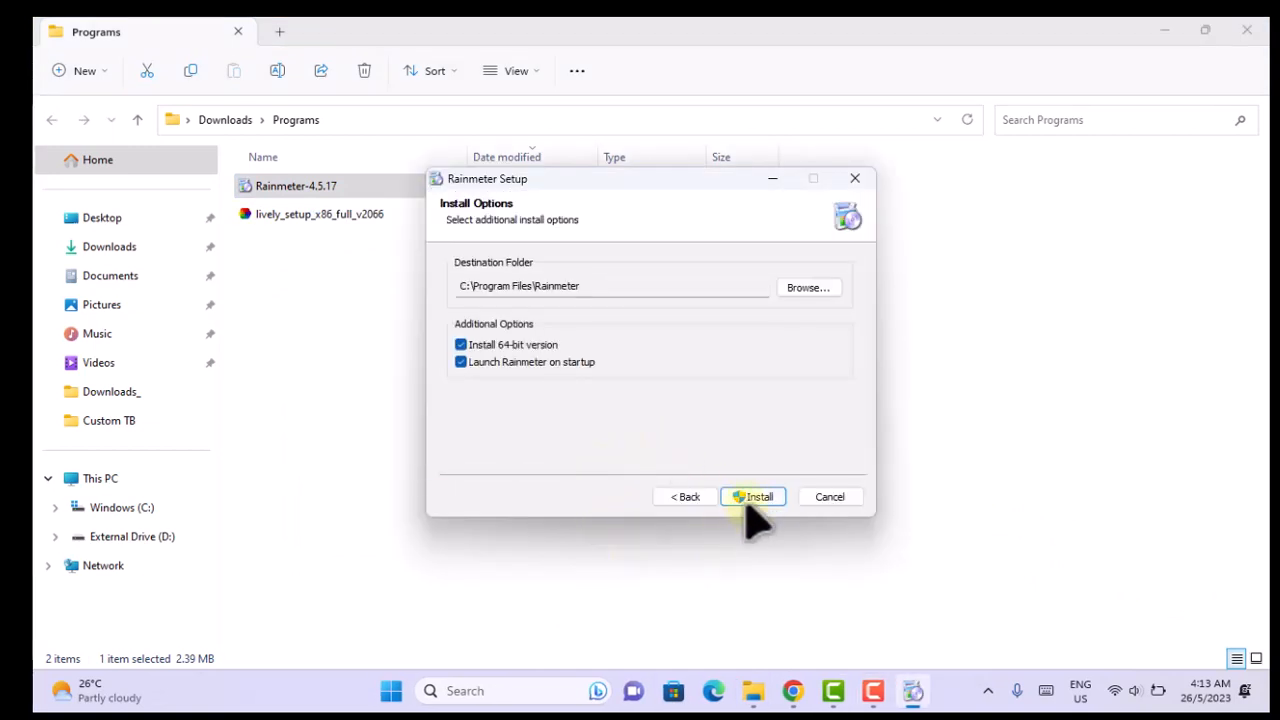
pyautogui.click(745, 503)
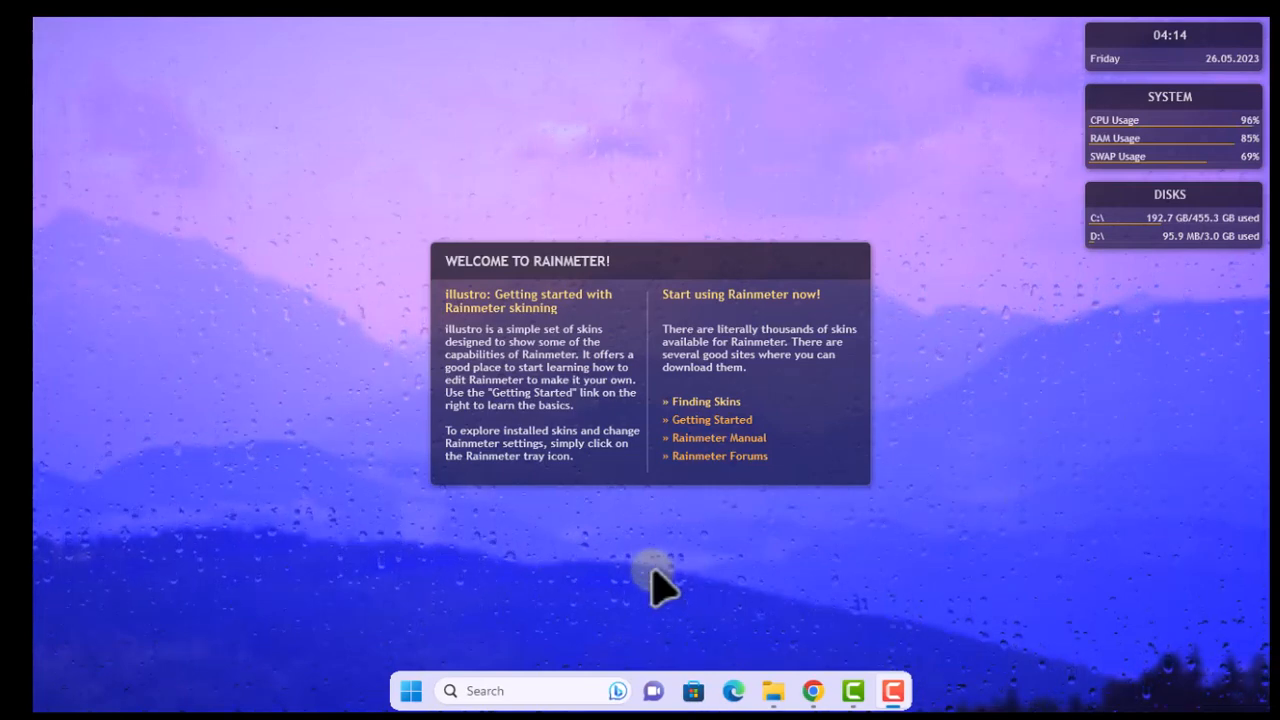
# Switch to Chrome and download mii-power.rmskin from the Mii Power skin page on VisualSkins
pyautogui.click(812, 690)
pyautogui.click(716, 32)
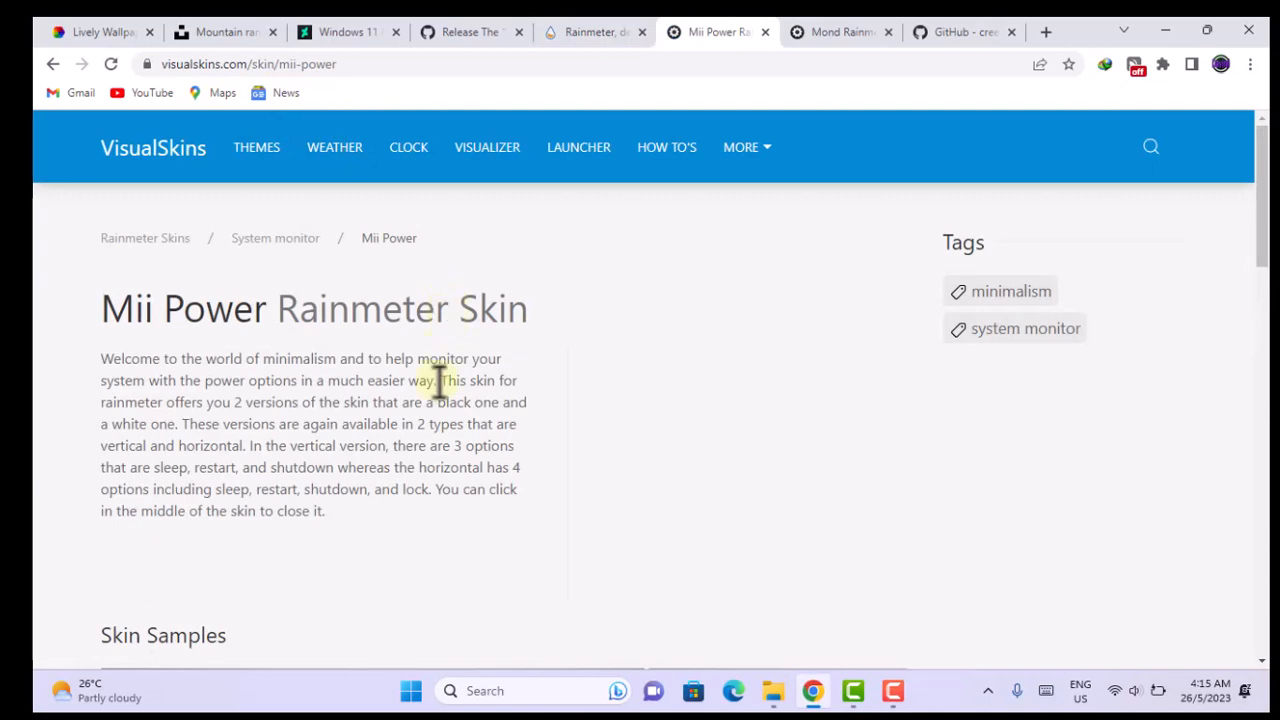
pyautogui.scroll(-10, 571, 349)
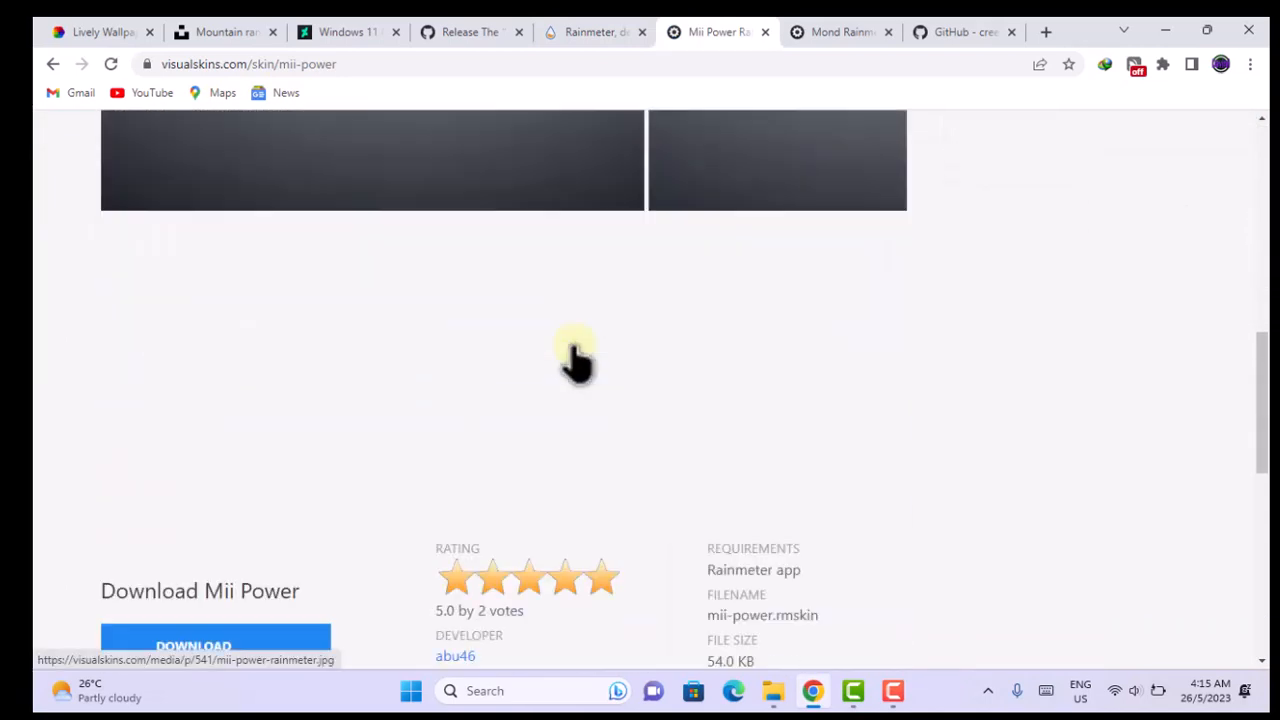
pyautogui.click(214, 402)
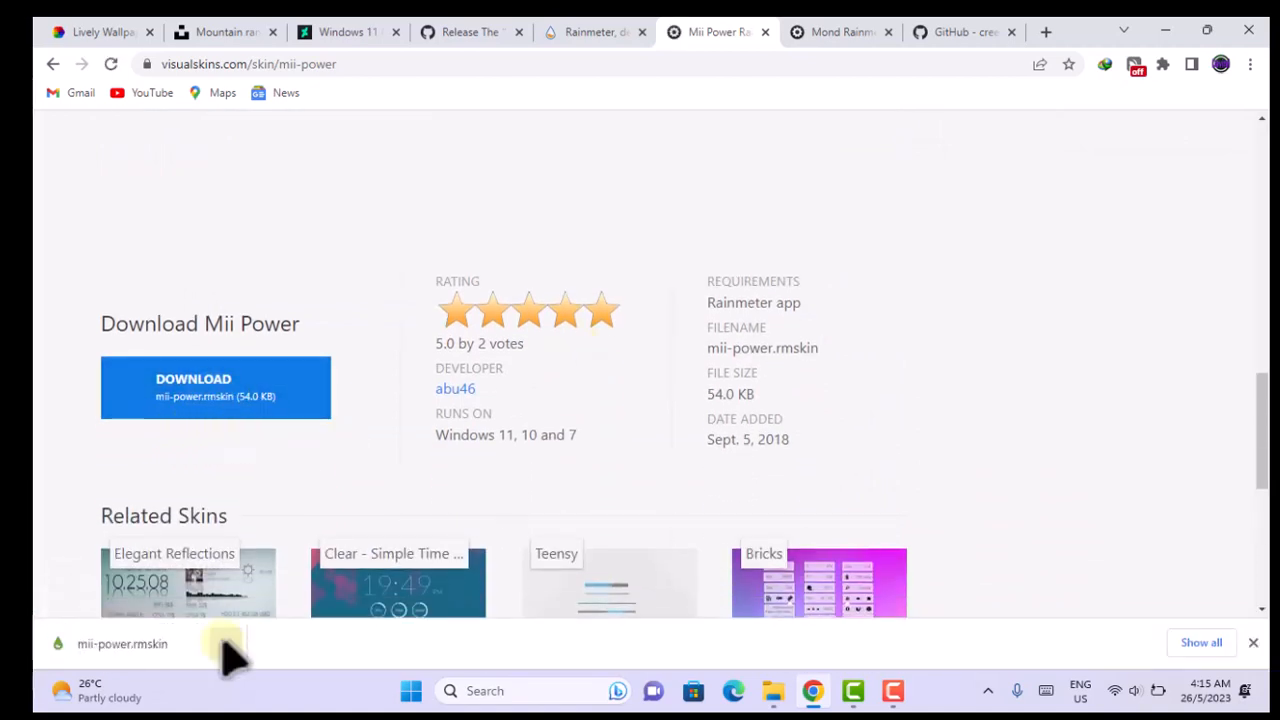
# Open the downloaded mii-power.rmskin and install the Mii Power skin with the Rainmeter Skin Installer
pyautogui.click(225, 644)
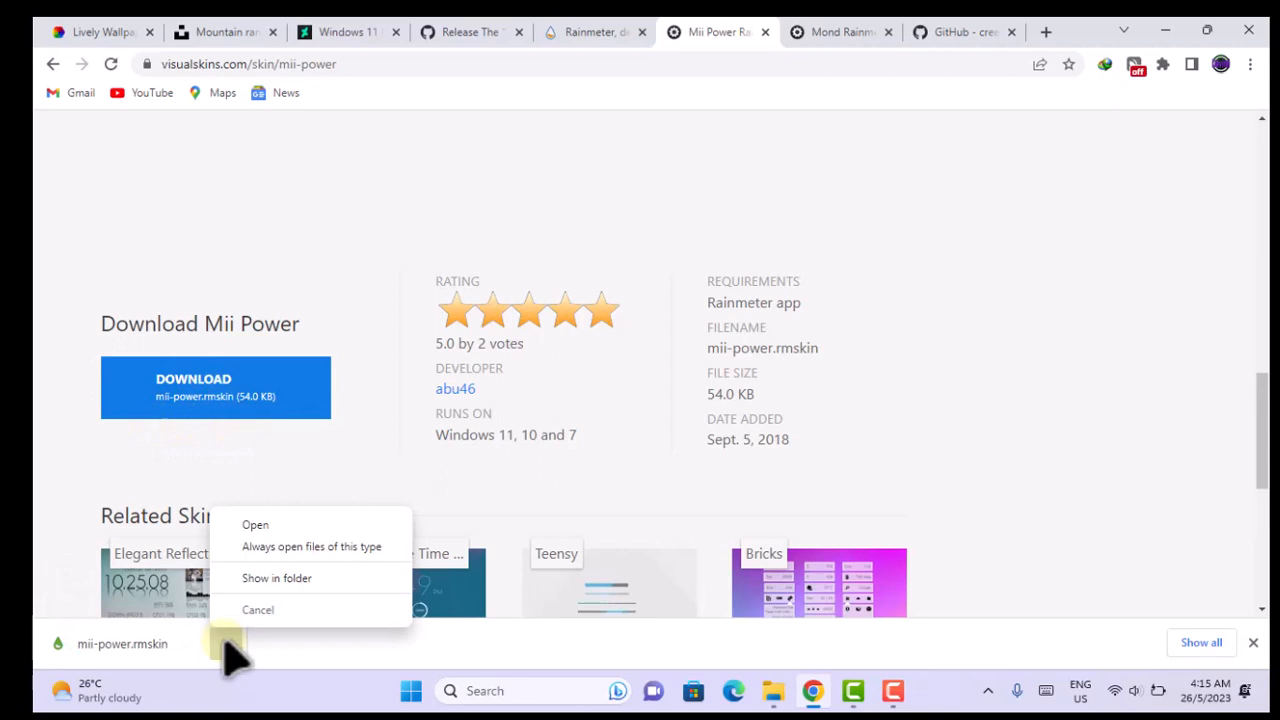
pyautogui.click(250, 527)
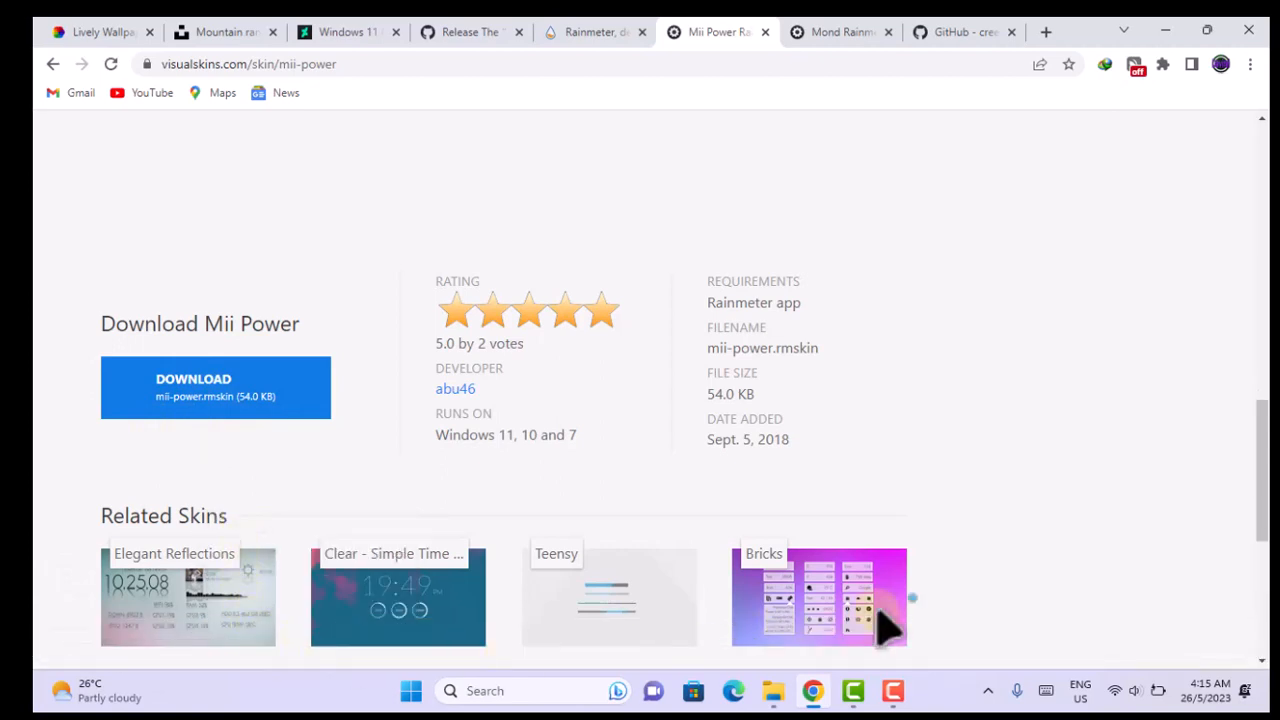
pyautogui.click(714, 492)
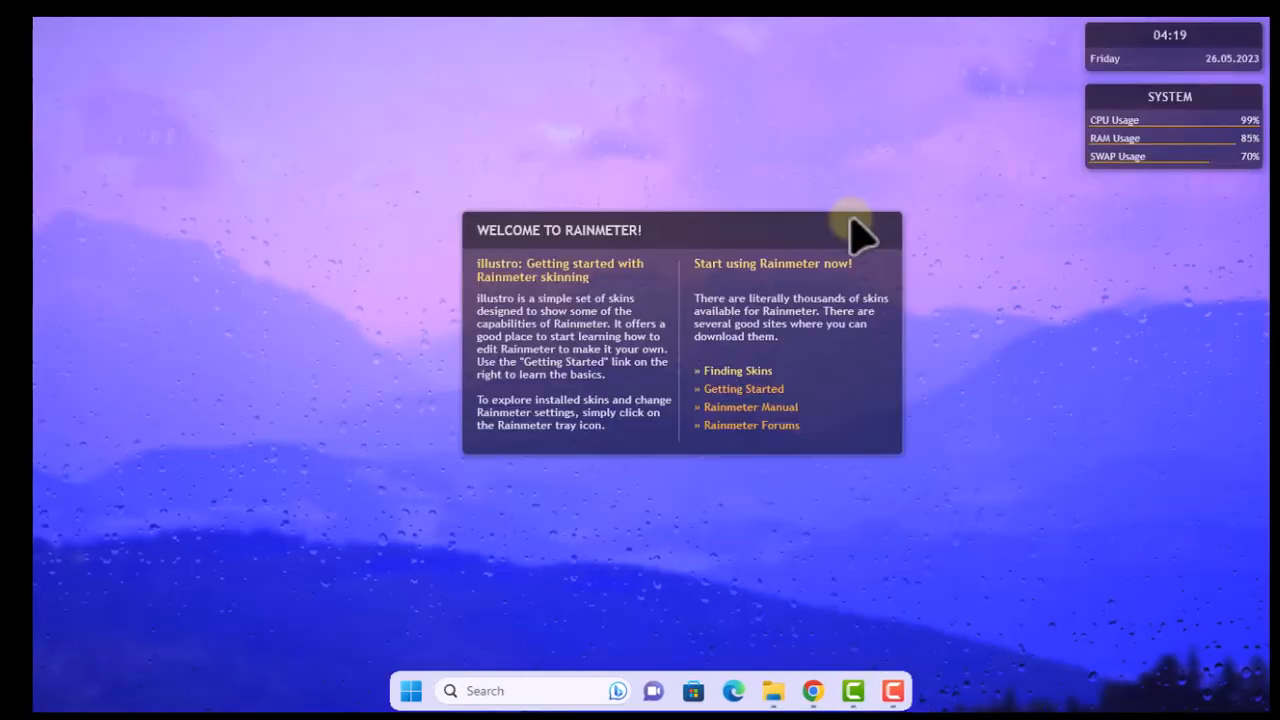
# Unload the default illustro Welcome, System and Clock skins from the desktop
pyautogui.rightClick(855, 226)
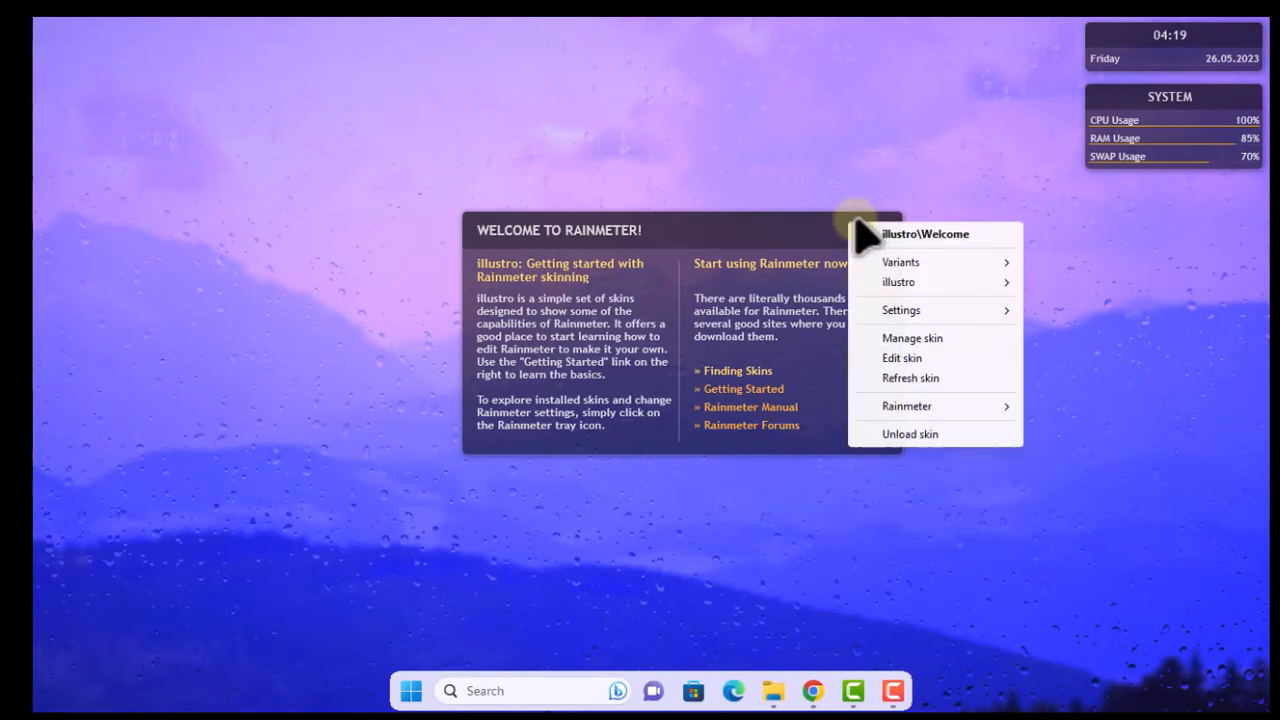
pyautogui.click(905, 440)
pyautogui.rightClick(1125, 118)
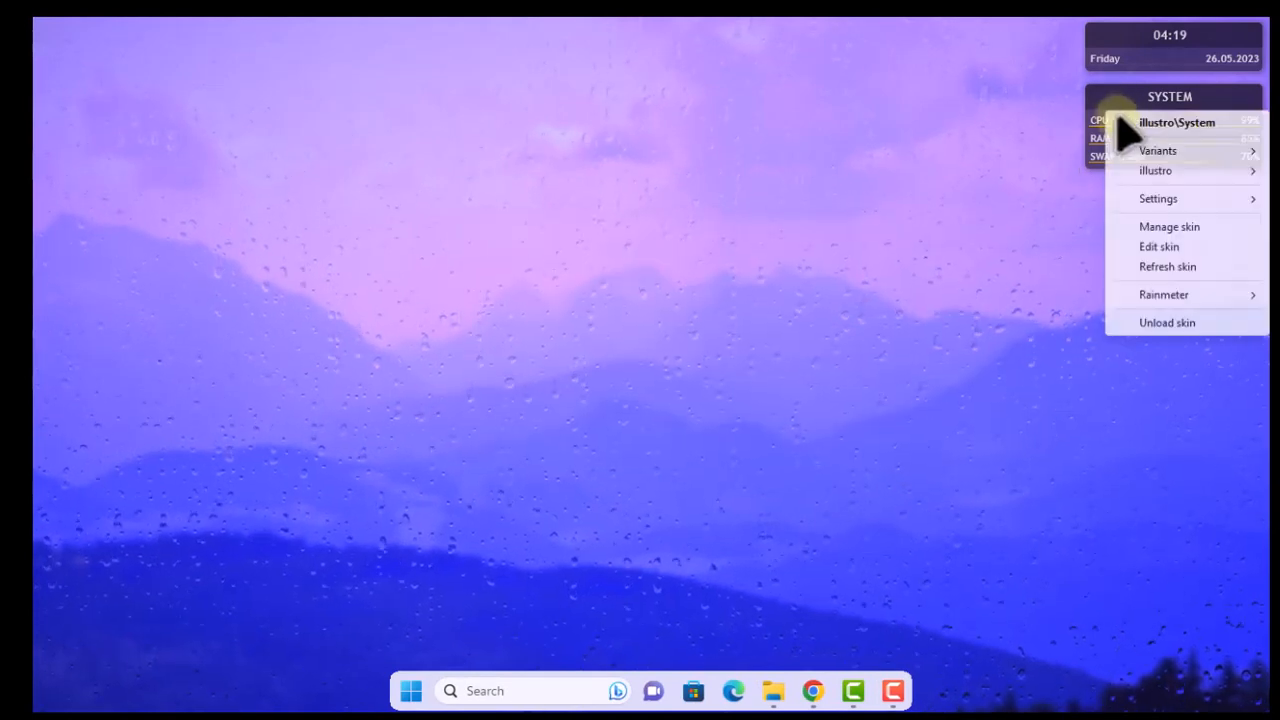
pyautogui.click(1116, 323)
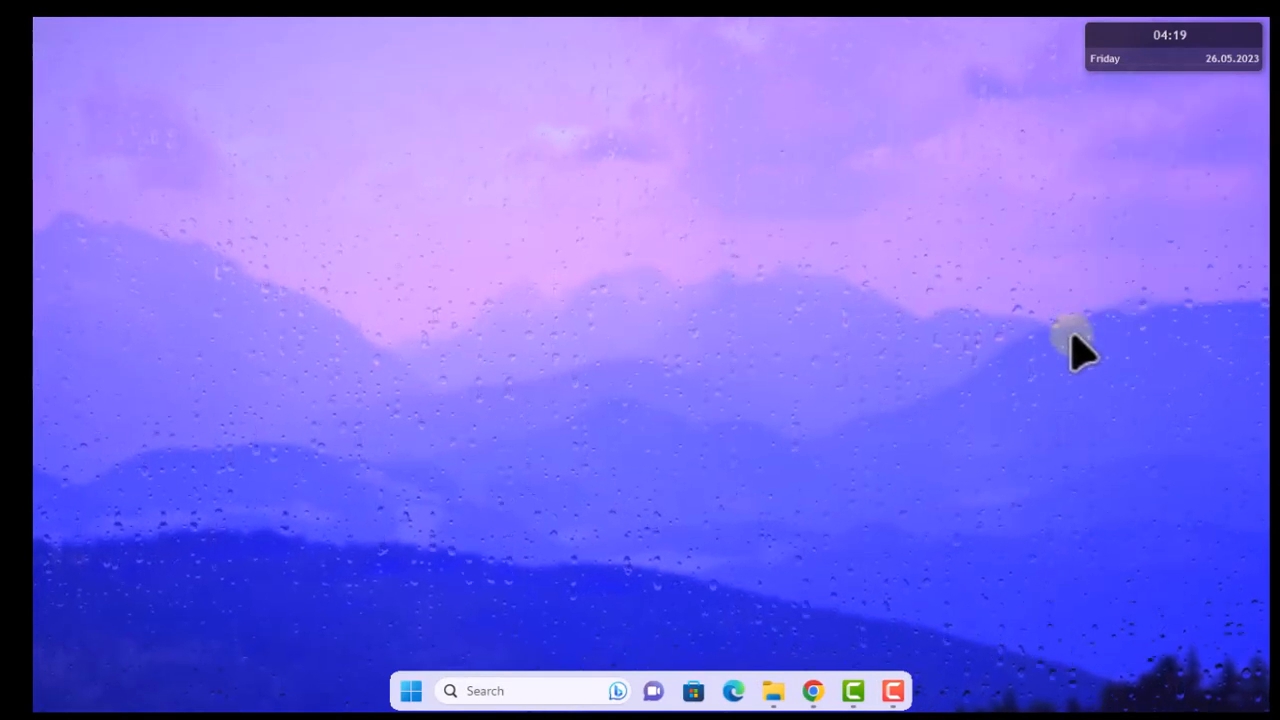
pyautogui.rightClick(1116, 83)
pyautogui.click(1162, 268)
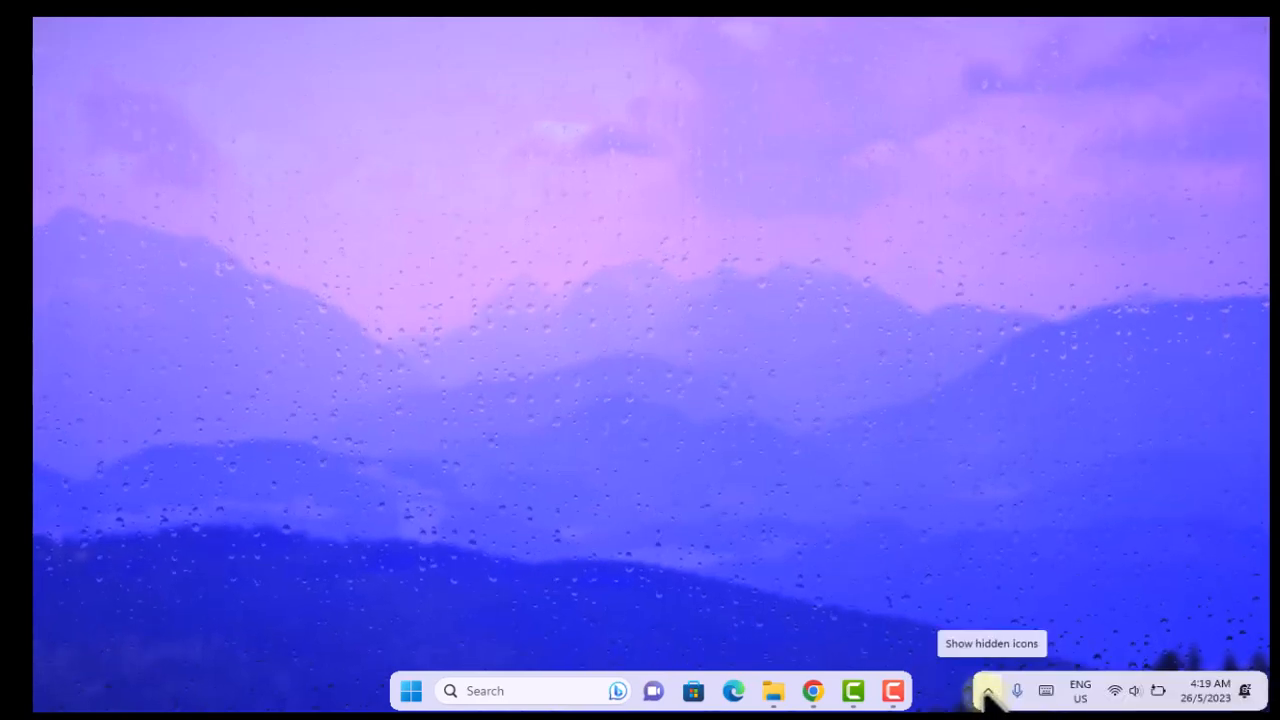
# Load B.ini from the mii power\power skin in the Rainmeter manager, place it at about 212, 497, and close the manager
pyautogui.click(987, 692)
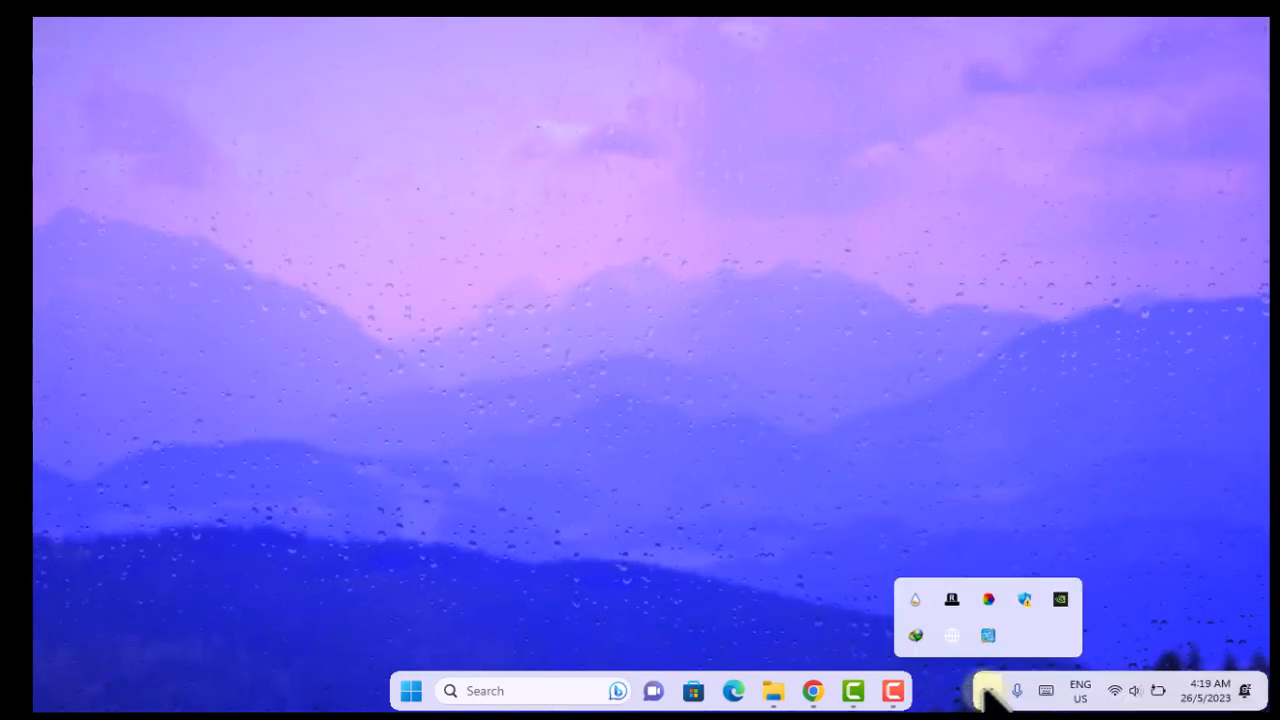
pyautogui.click(915, 599)
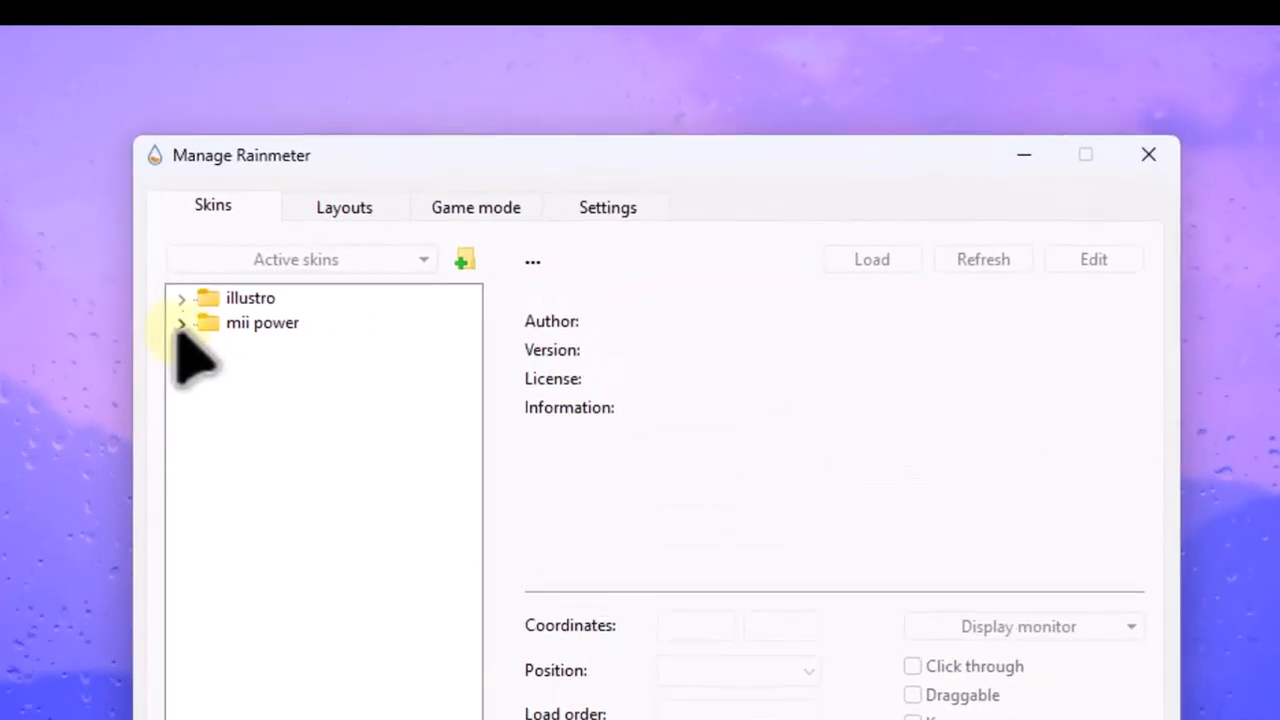
pyautogui.click(181, 323)
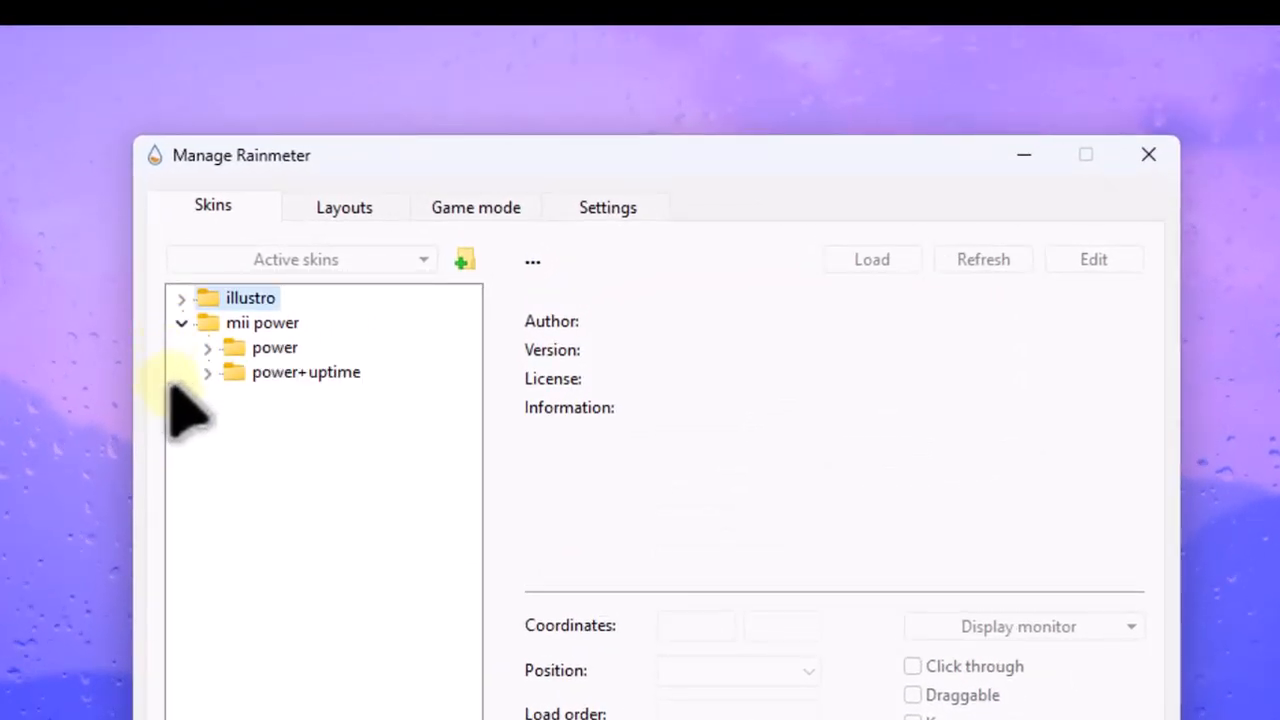
pyautogui.click(207, 348)
pyautogui.click(264, 374)
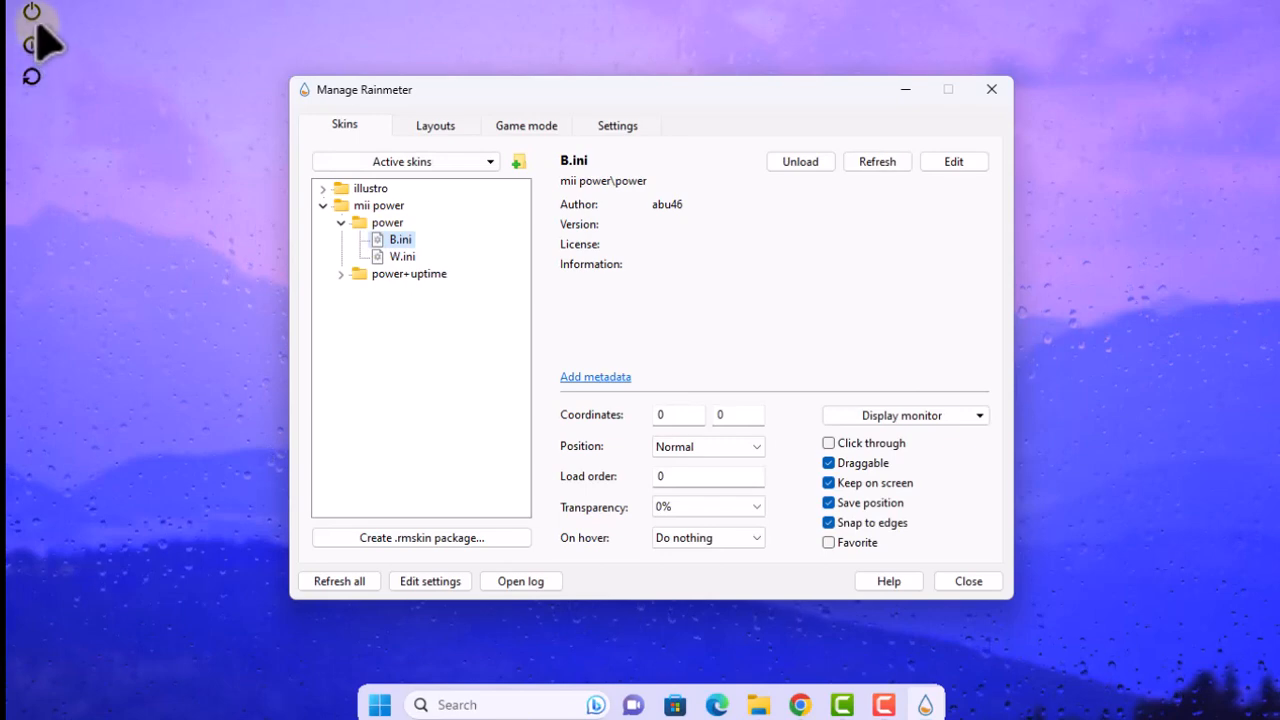
pyautogui.moveTo(33, 72); pyautogui.dragTo(232, 515)
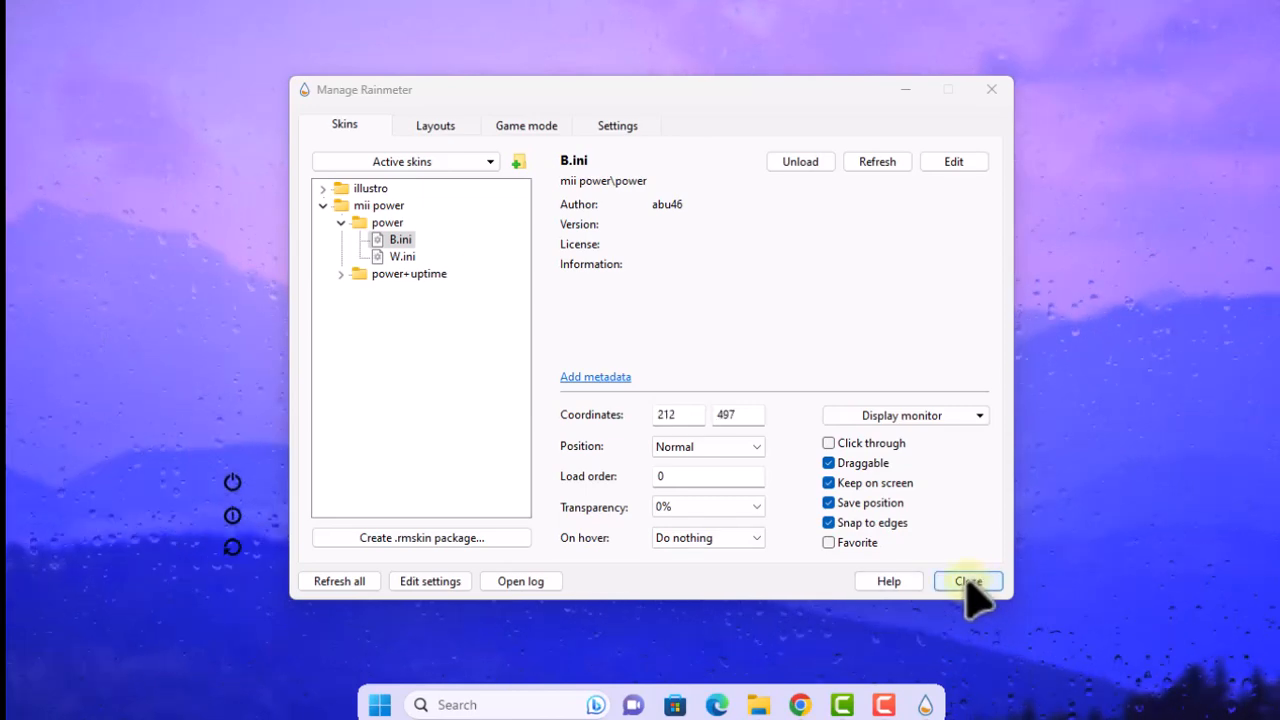
pyautogui.click(968, 581)
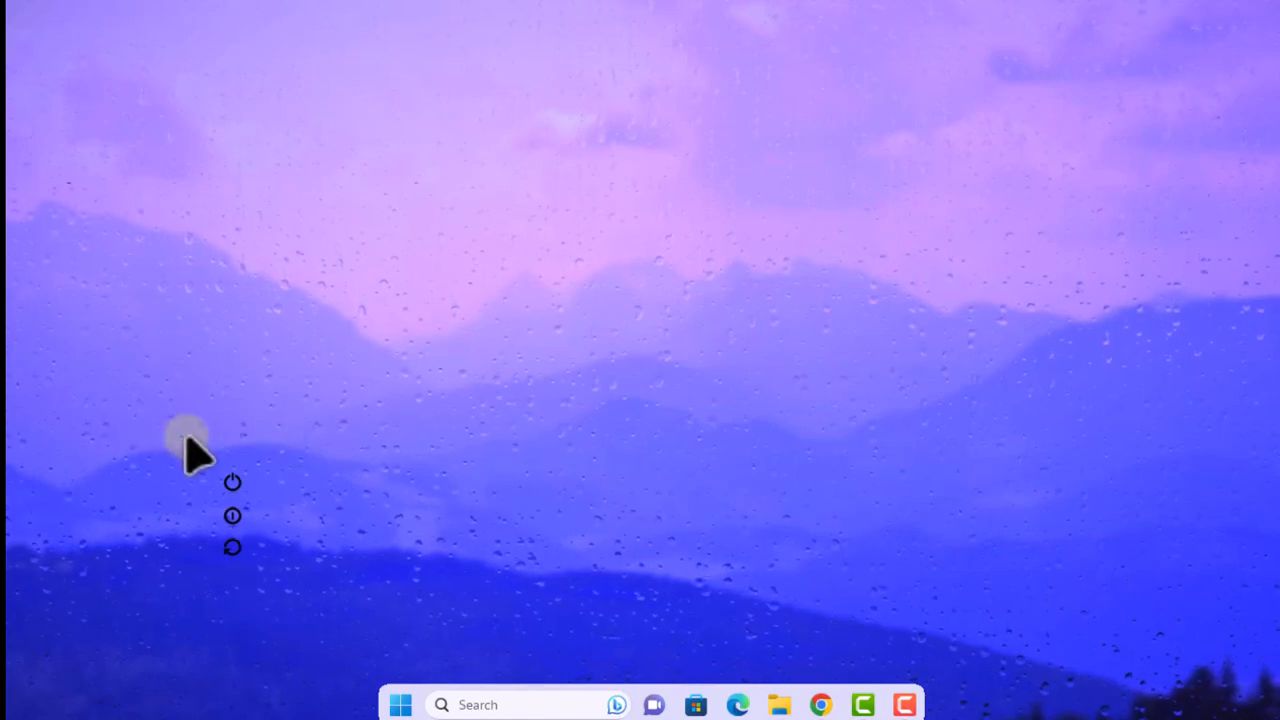
# Switch to Chrome and download mond.rmskin from the Mond theme page on VisualSkins
pyautogui.click(824, 700)
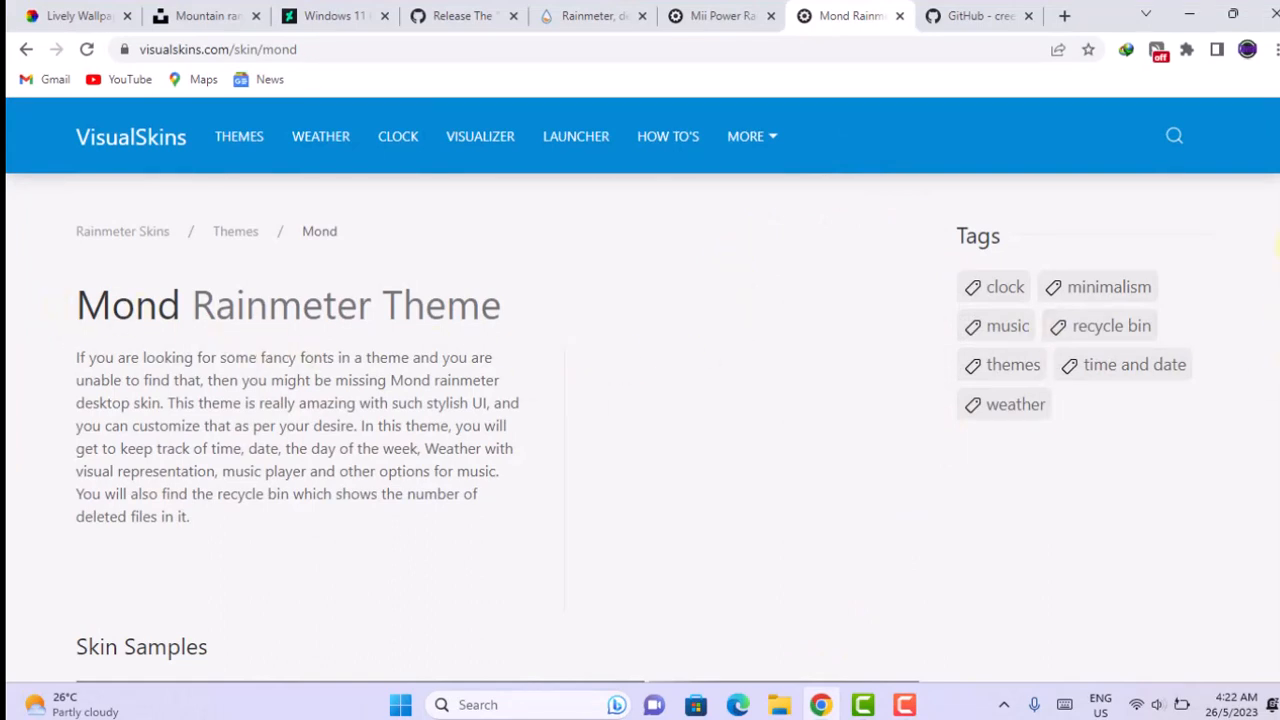
pyautogui.scroll(-10, 1268, 434)
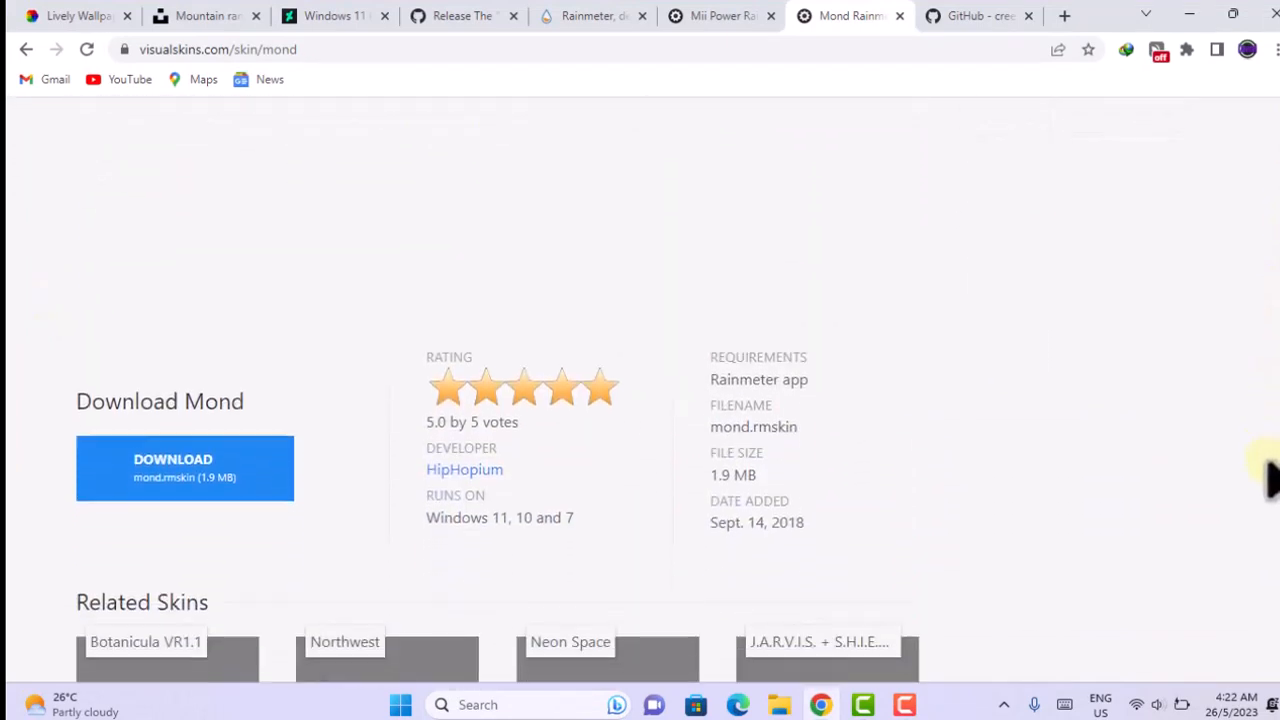
pyautogui.scroll(-1, 1268, 475)
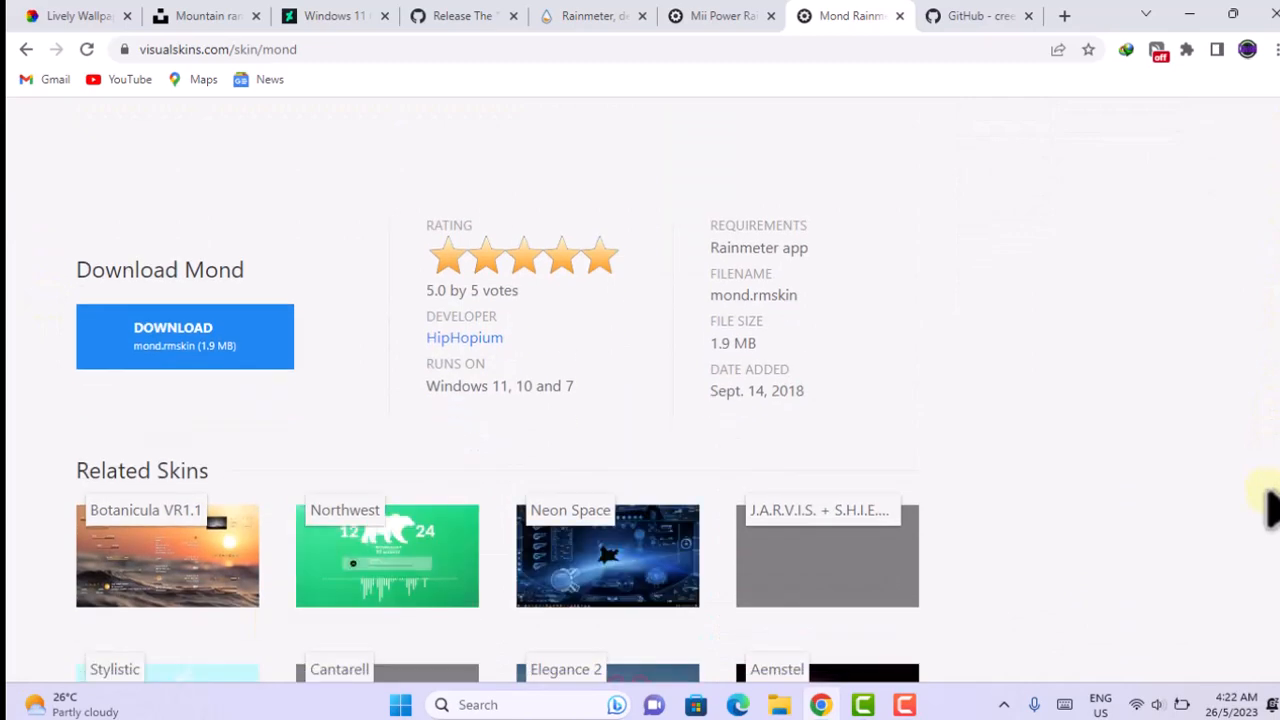
pyautogui.click(184, 345)
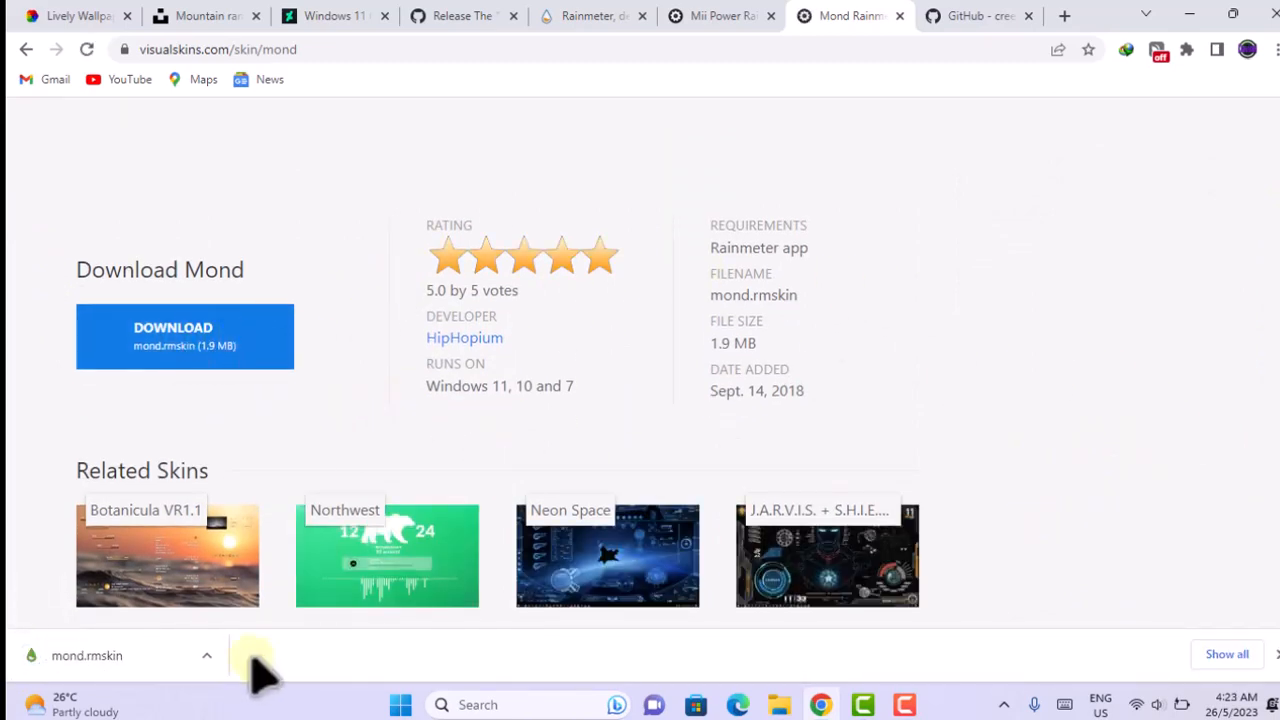
# Open the downloaded mond.rmskin and install the Mond skin with its included layout applied
pyautogui.click(208, 656)
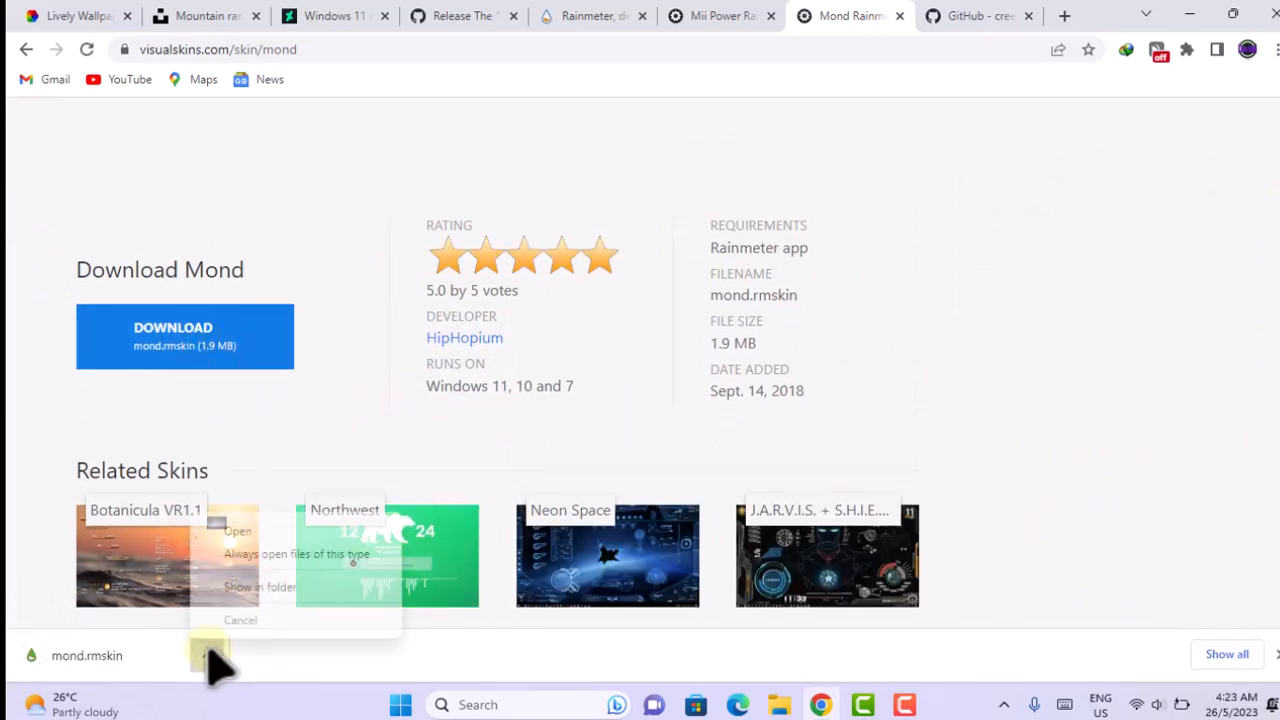
pyautogui.click(242, 532)
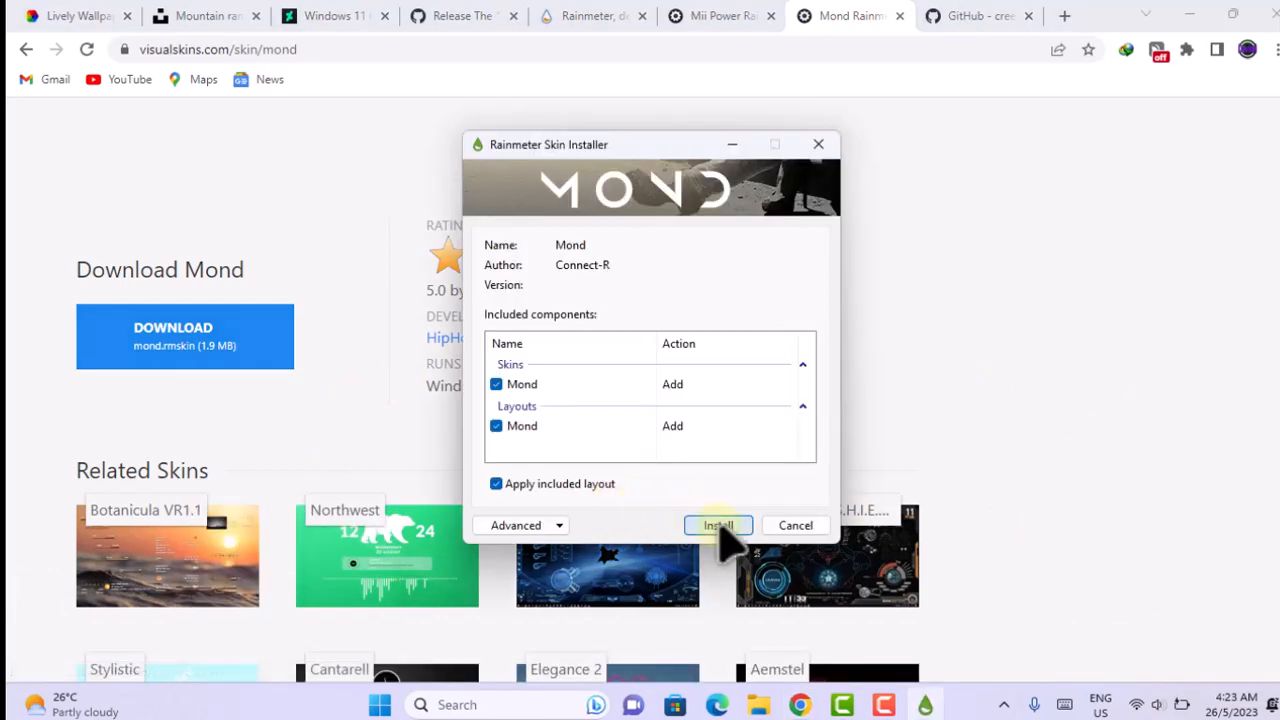
pyautogui.click(719, 527)
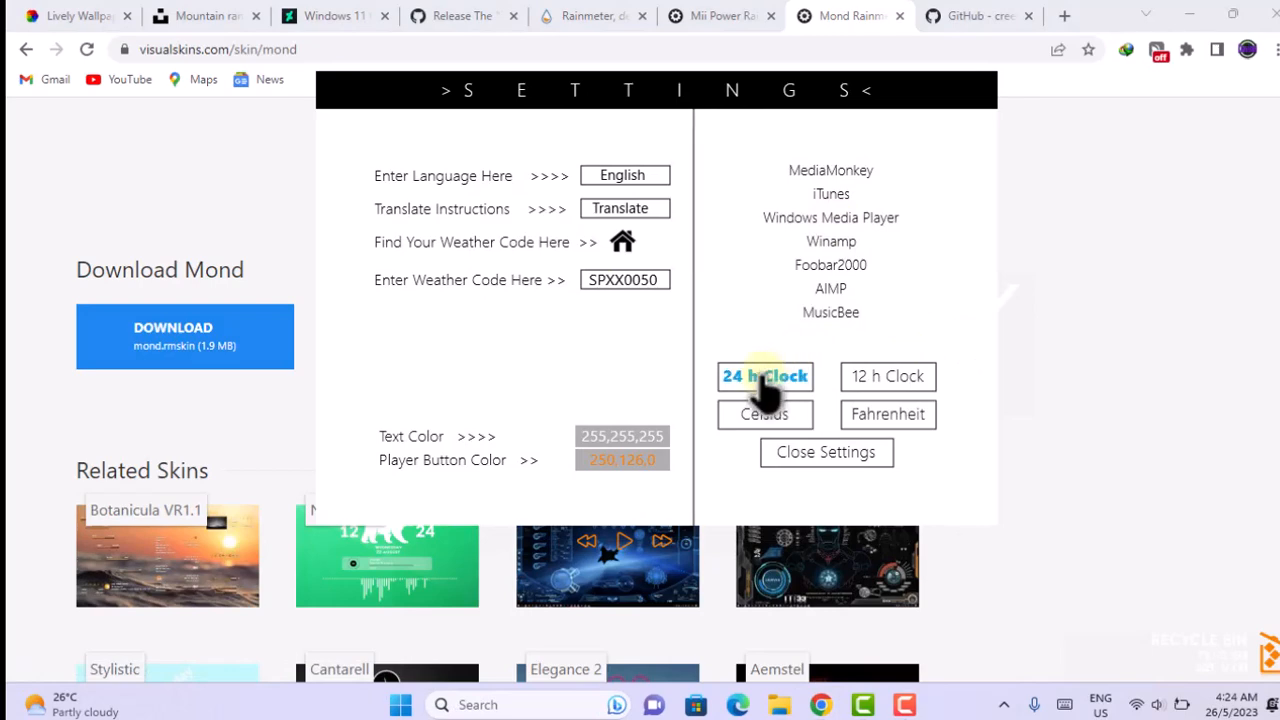
# Set the Mond text color to near-black 3,2,2, minimize Chrome and close the Mond settings
pyautogui.click(598, 438)
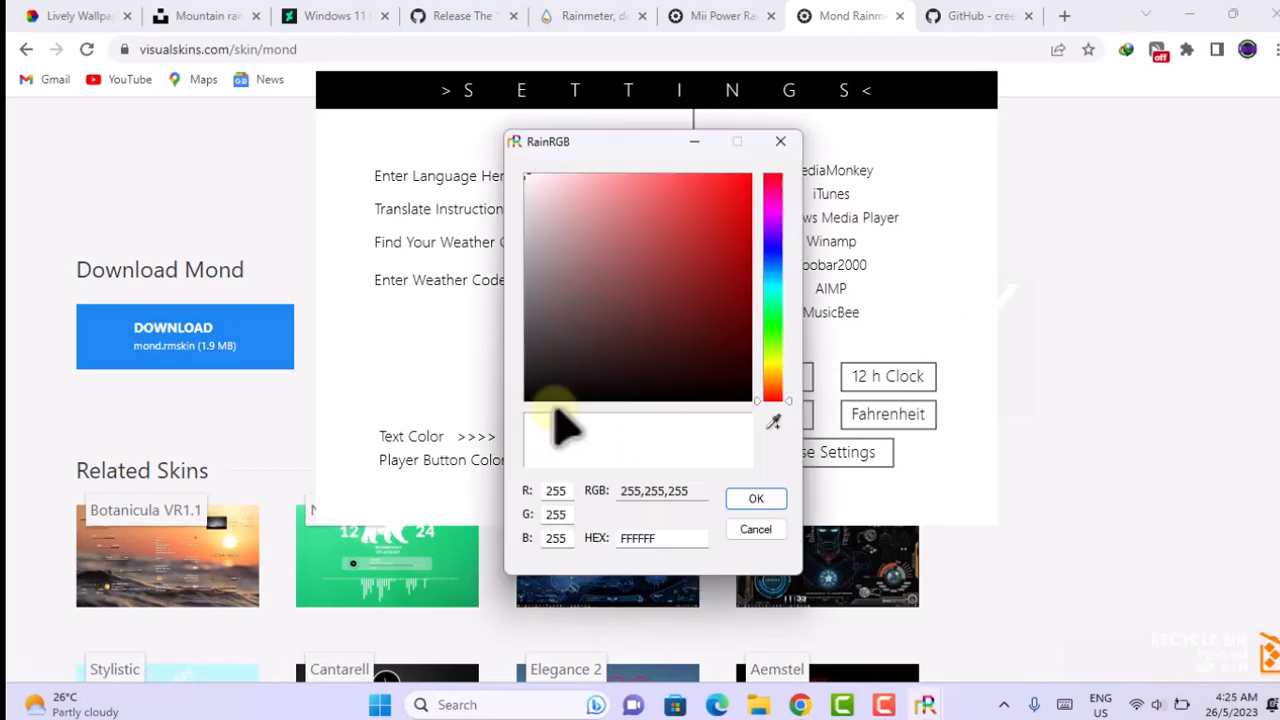
pyautogui.click(528, 396)
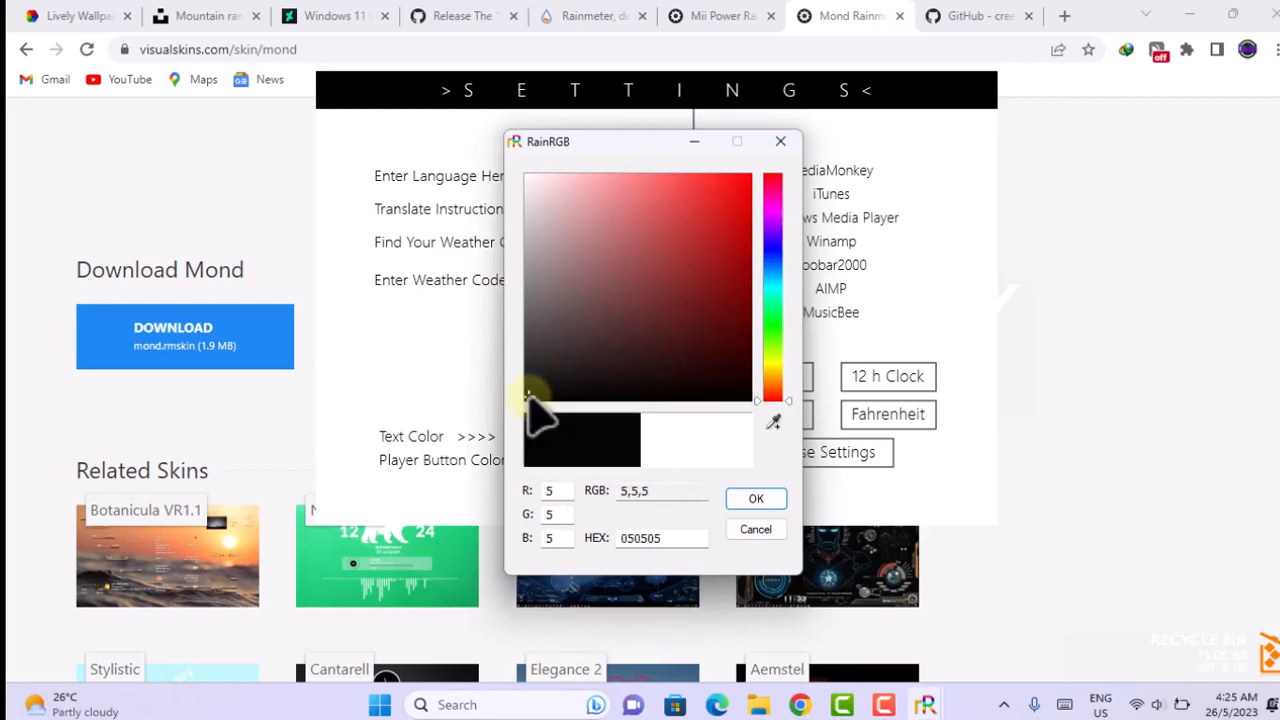
pyautogui.click(758, 502)
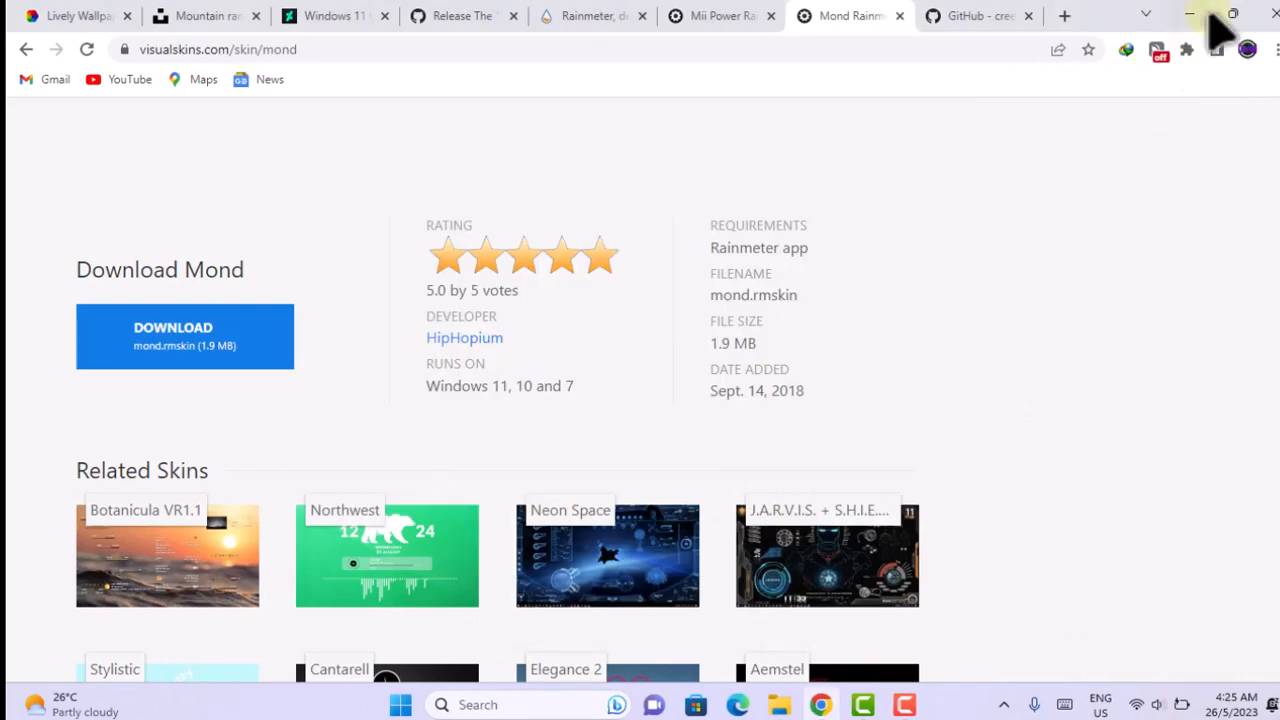
pyautogui.click(1200, 16)
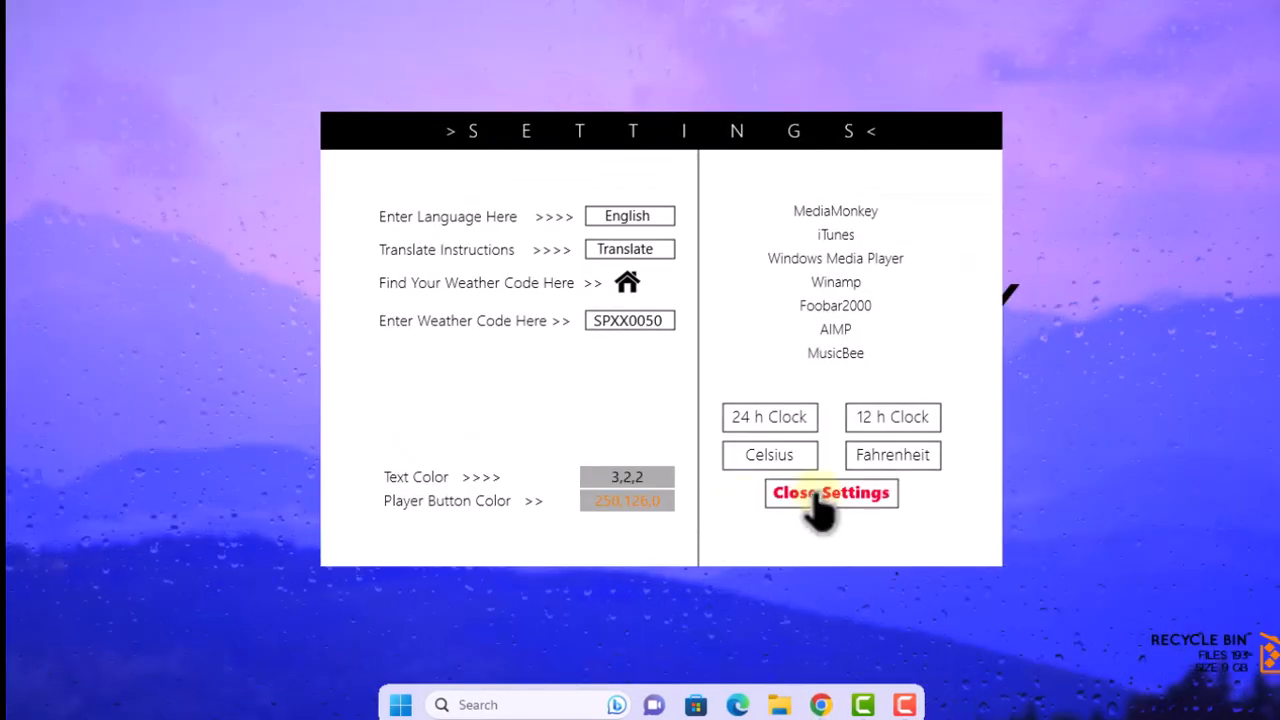
pyautogui.click(815, 497)
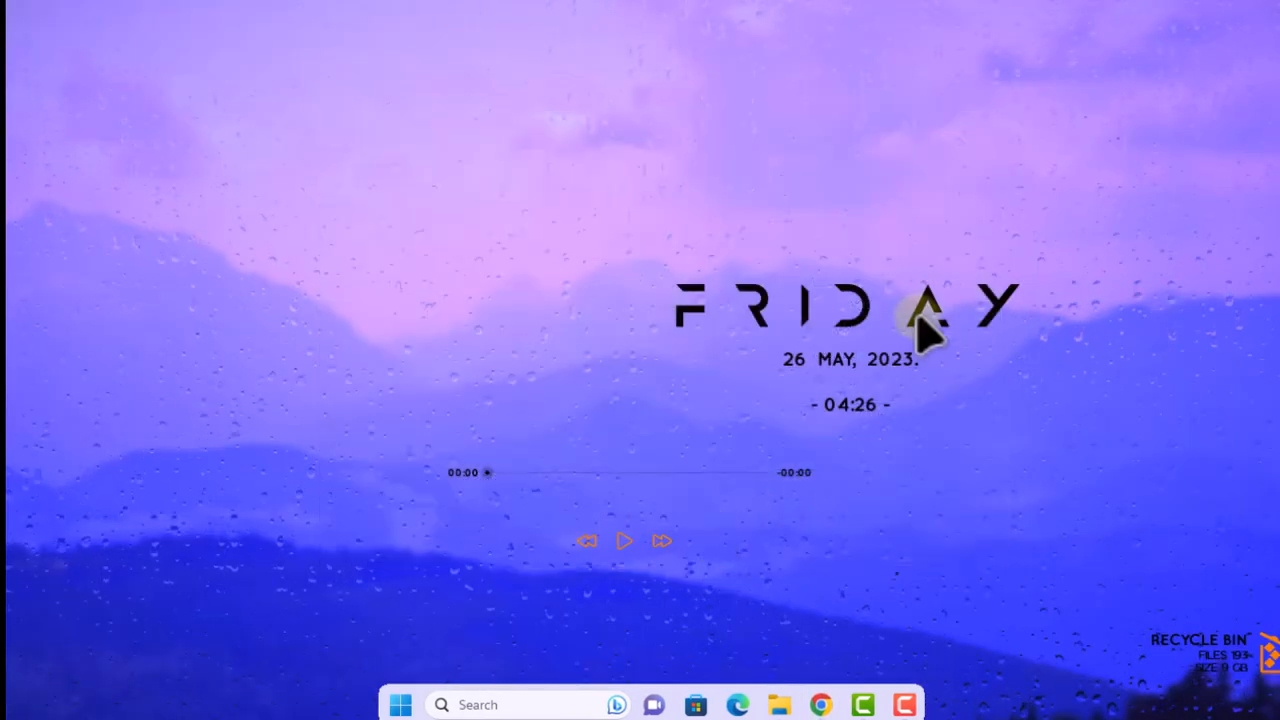
# Move the Mond clock to the upper centre of the desktop and unload the Mond Player and Recycle Bin skins
pyautogui.moveTo(880, 314); pyautogui.dragTo(690, 245)
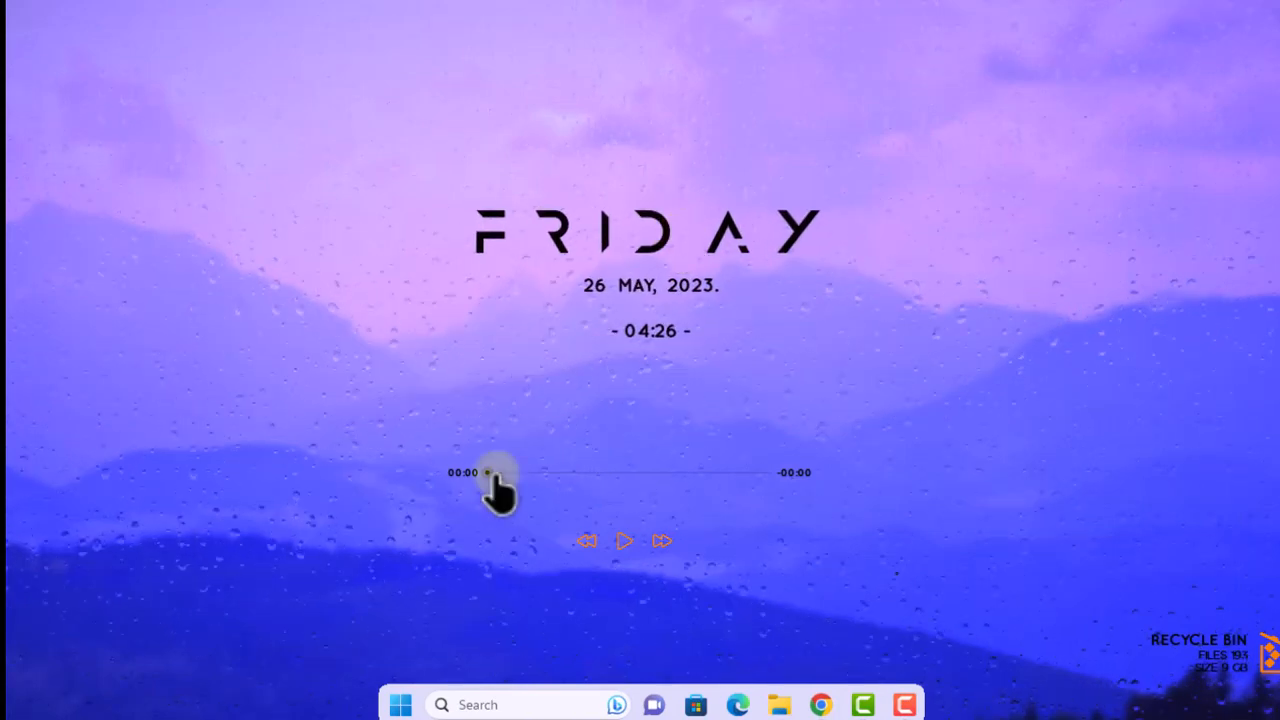
pyautogui.rightClick(721, 483)
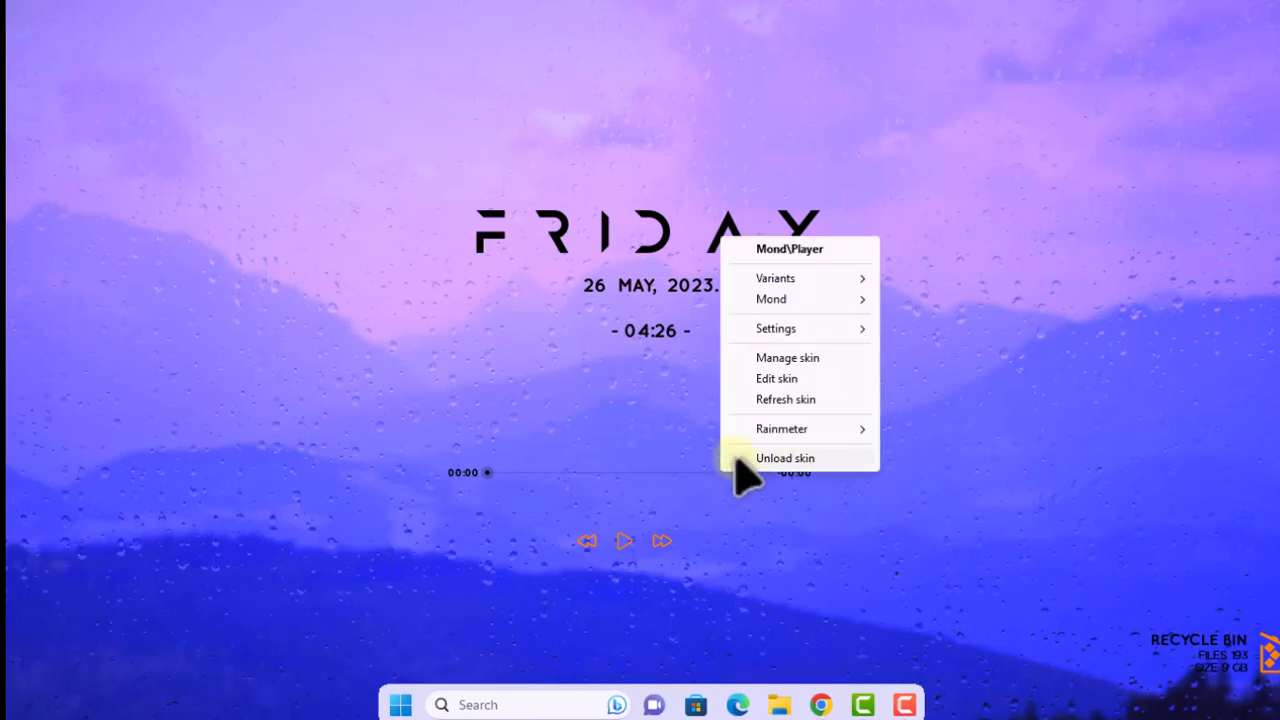
pyautogui.click(786, 461)
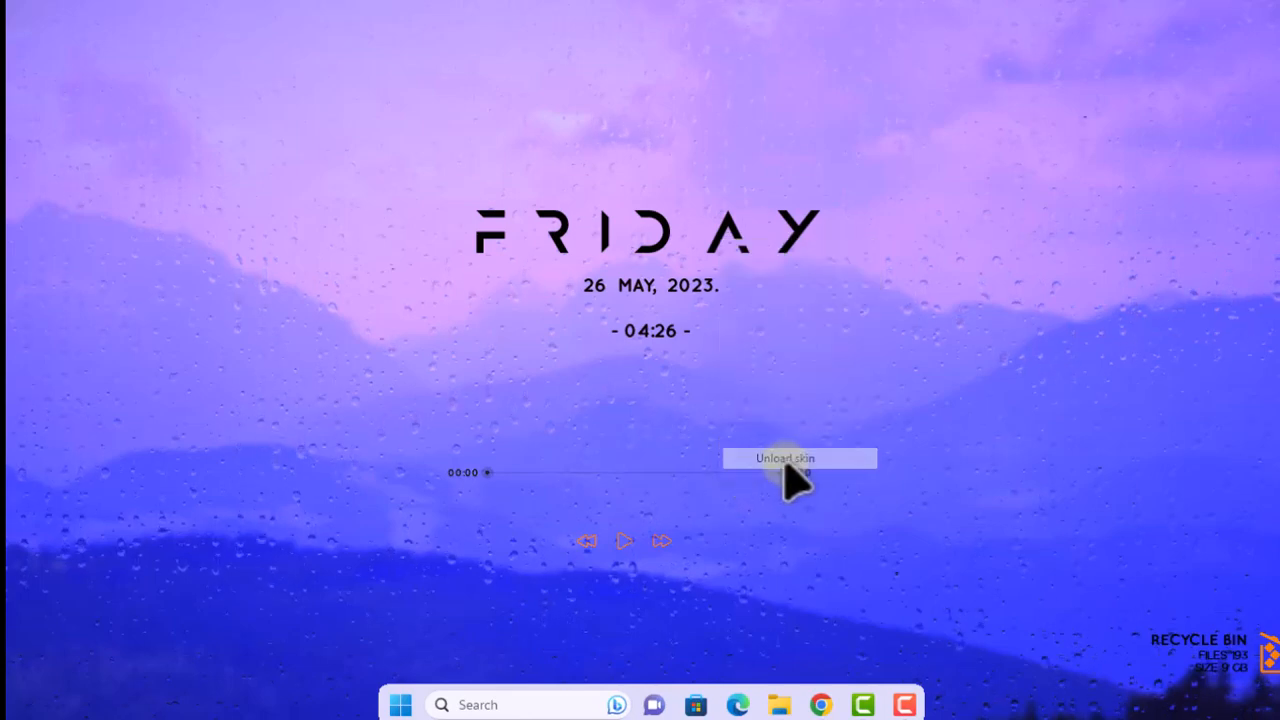
pyautogui.rightClick(1218, 655)
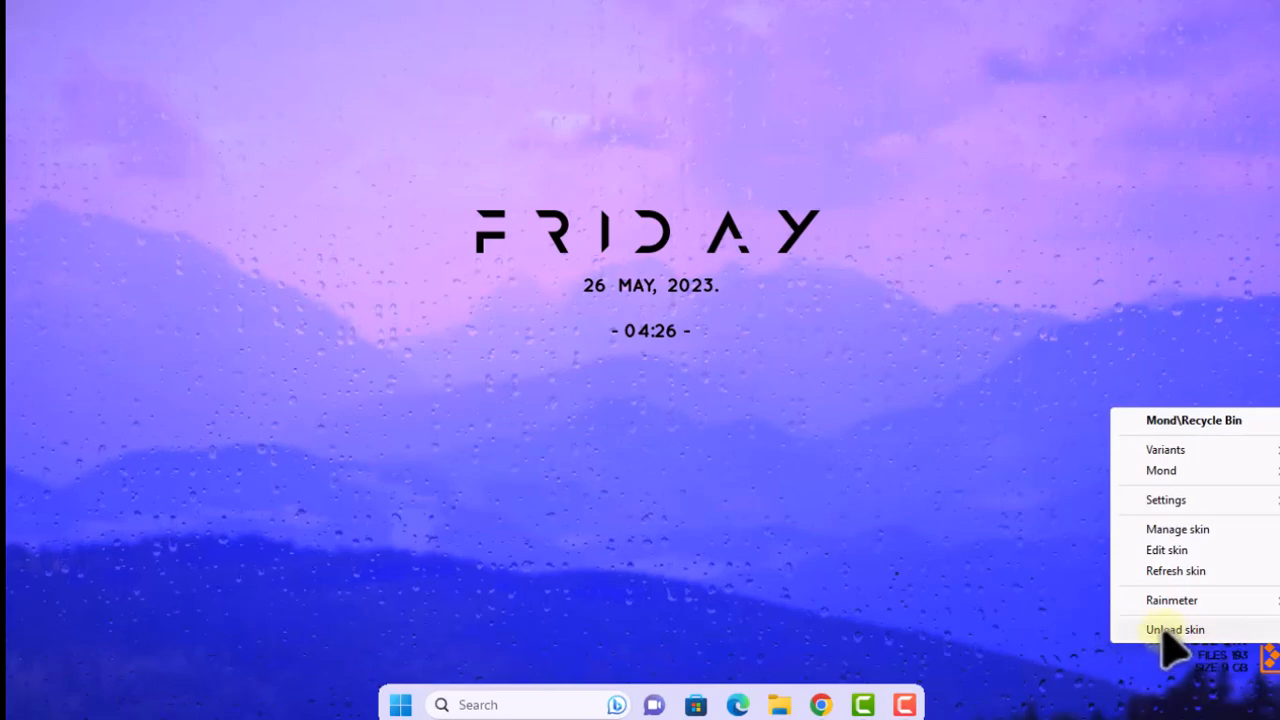
pyautogui.click(1166, 630)
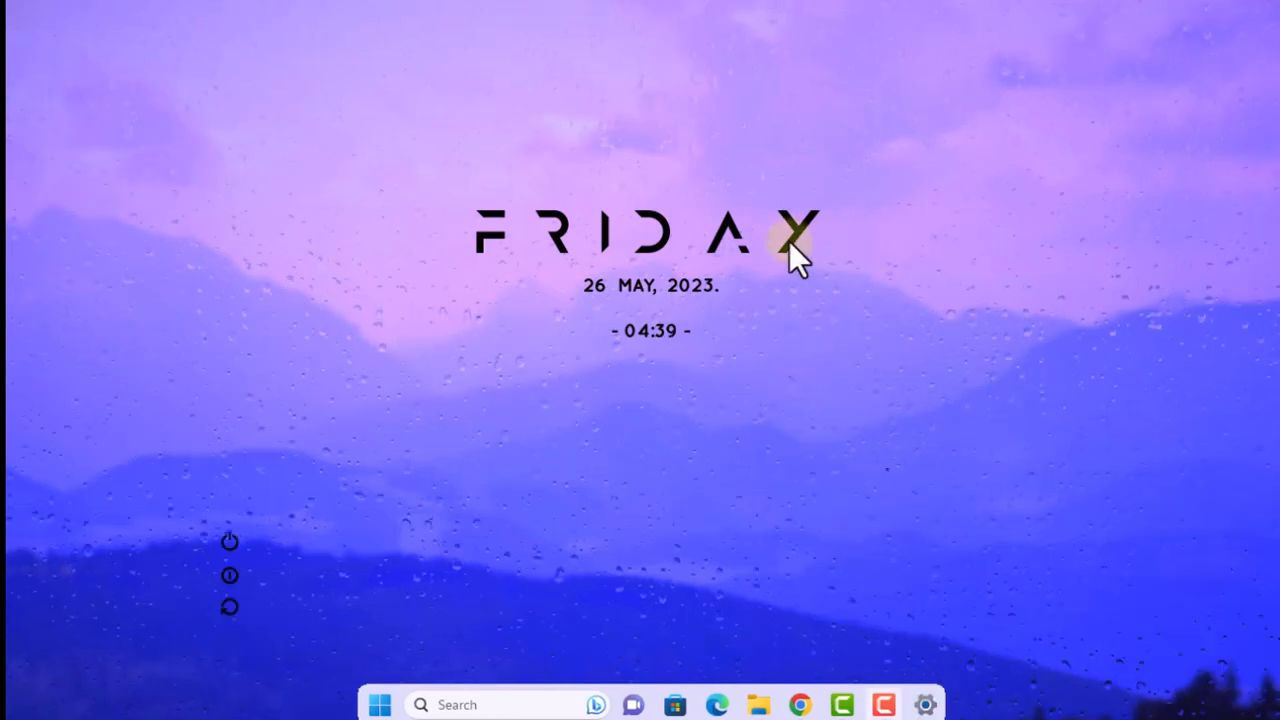
# Open the Mond Clock skin's configuration file for editing and delete the whole [MeterDate] section
pyautogui.rightClick(630, 240)
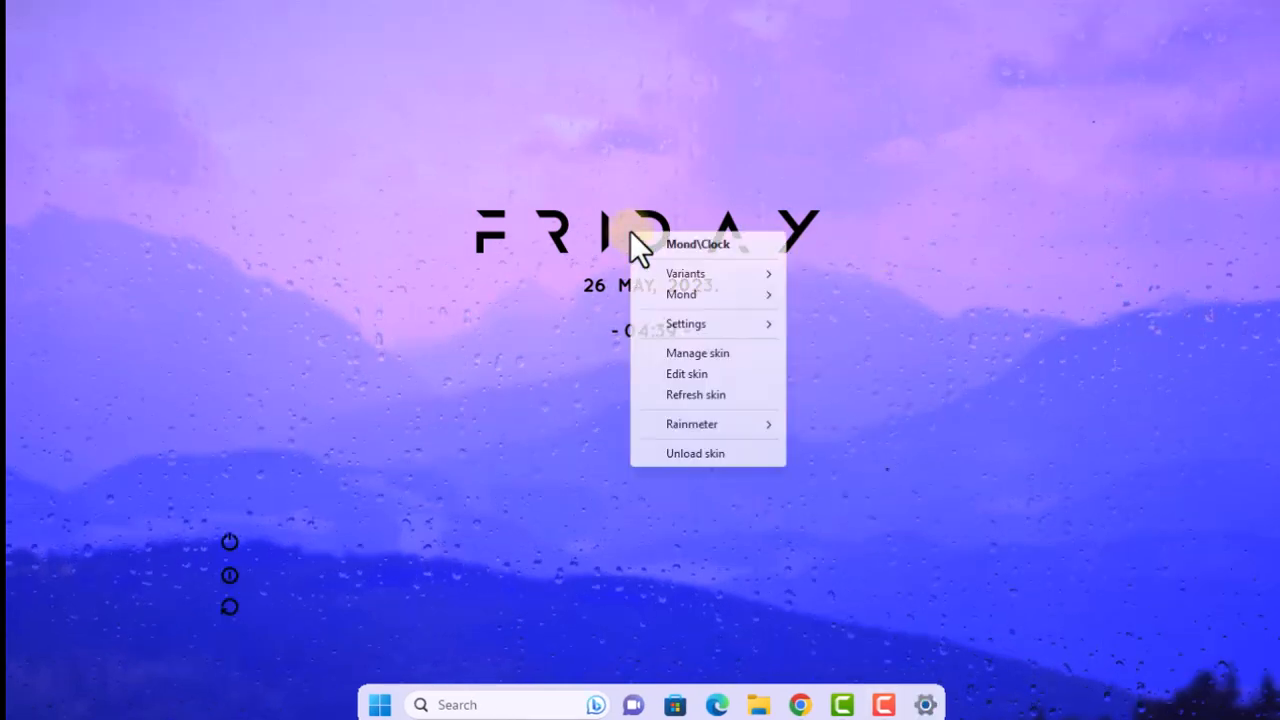
pyautogui.click(696, 374)
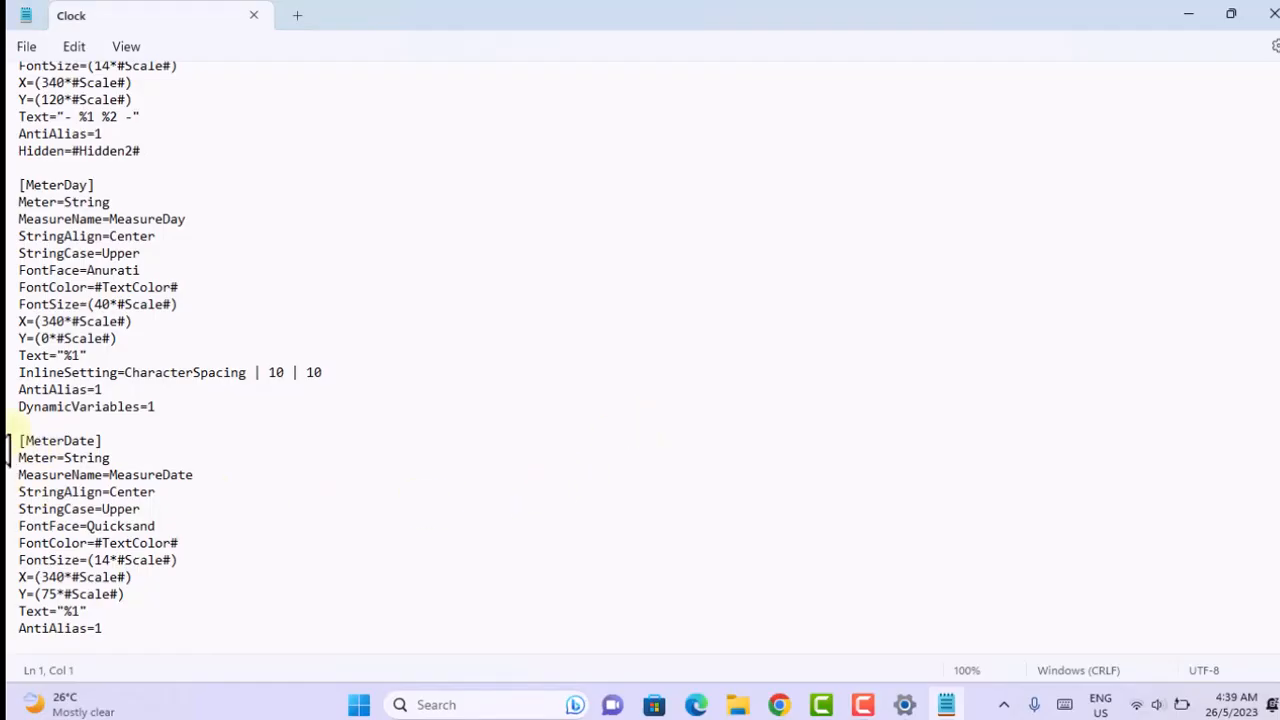
pyautogui.moveTo(22, 440); pyautogui.dragTo(228, 632)
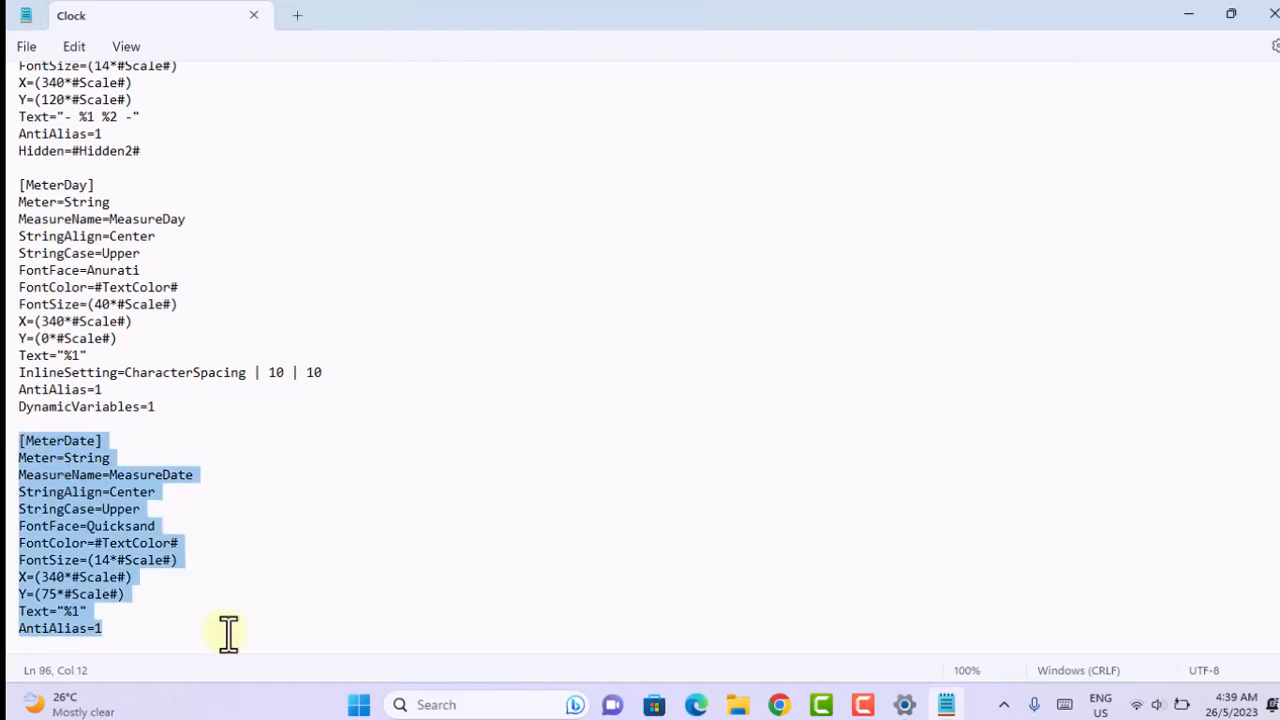
pyautogui.press('Delete')
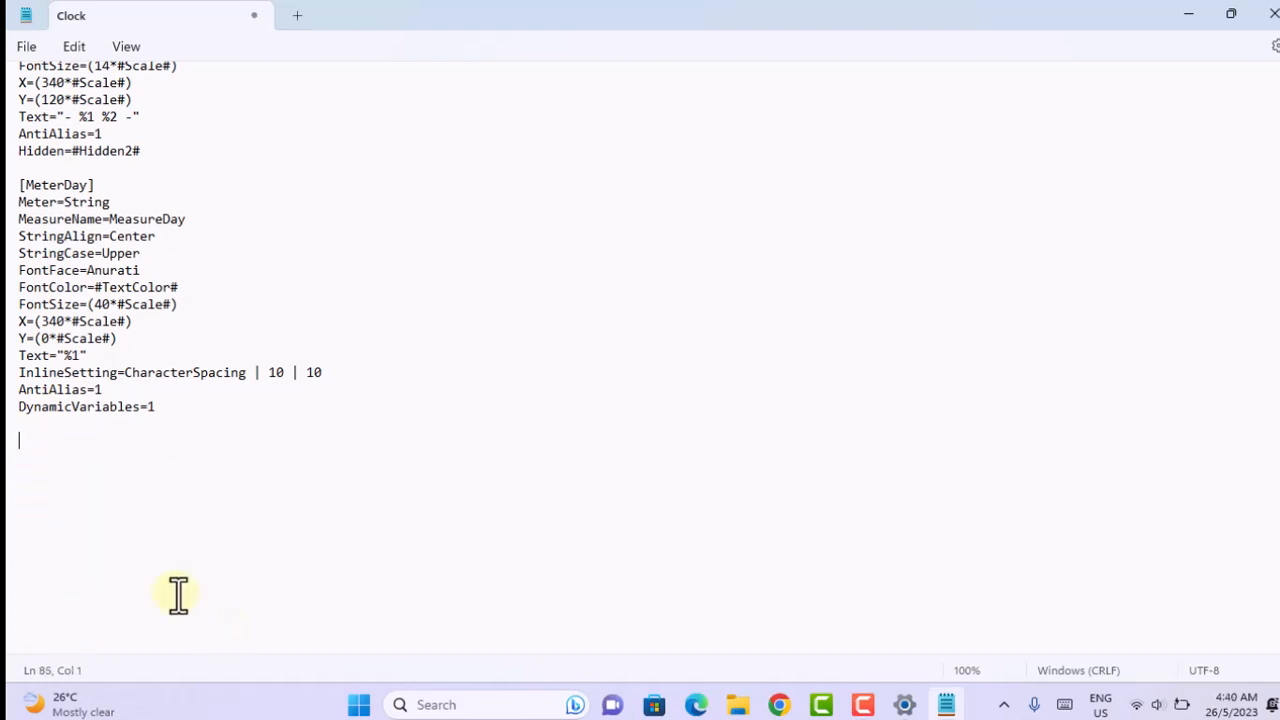
pyautogui.scroll(5, 180, 590)
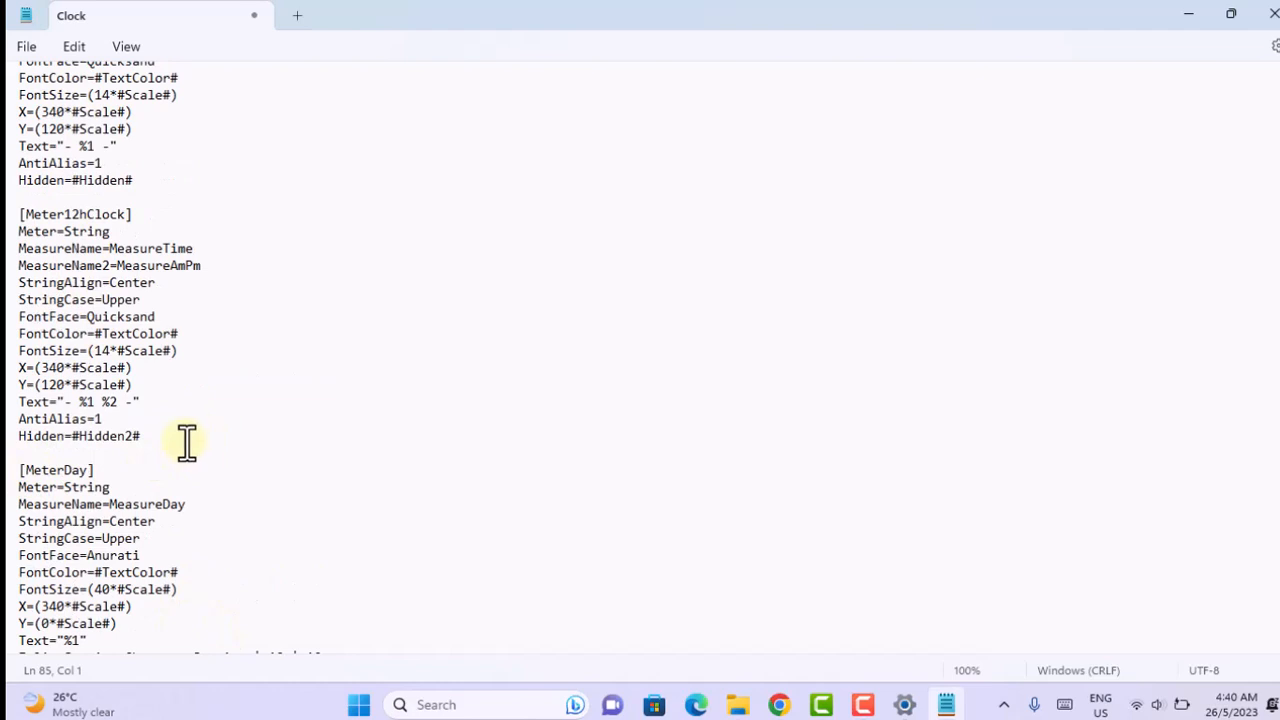
# Delete the whole [Meter12hClock] section and the other time meter section above [MeterDay] from the Clock configuration file
pyautogui.moveTo(187, 440); pyautogui.dragTo(12, 214)
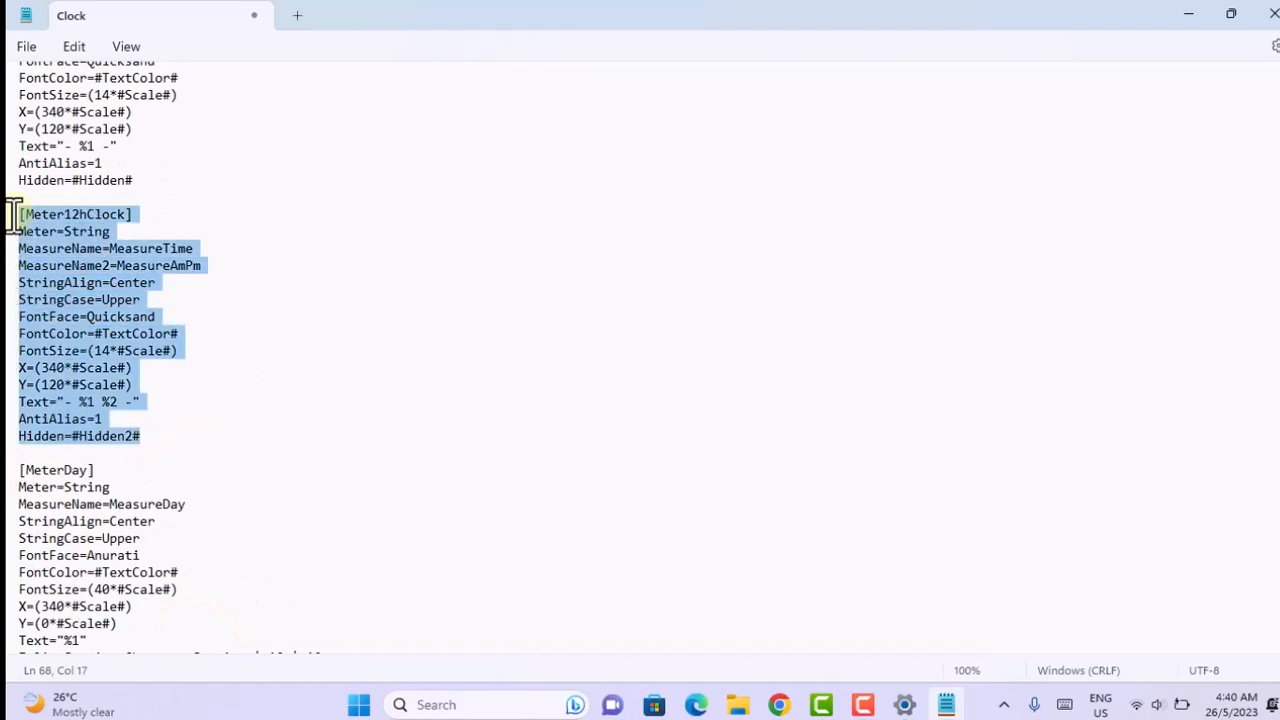
pyautogui.press('Delete')
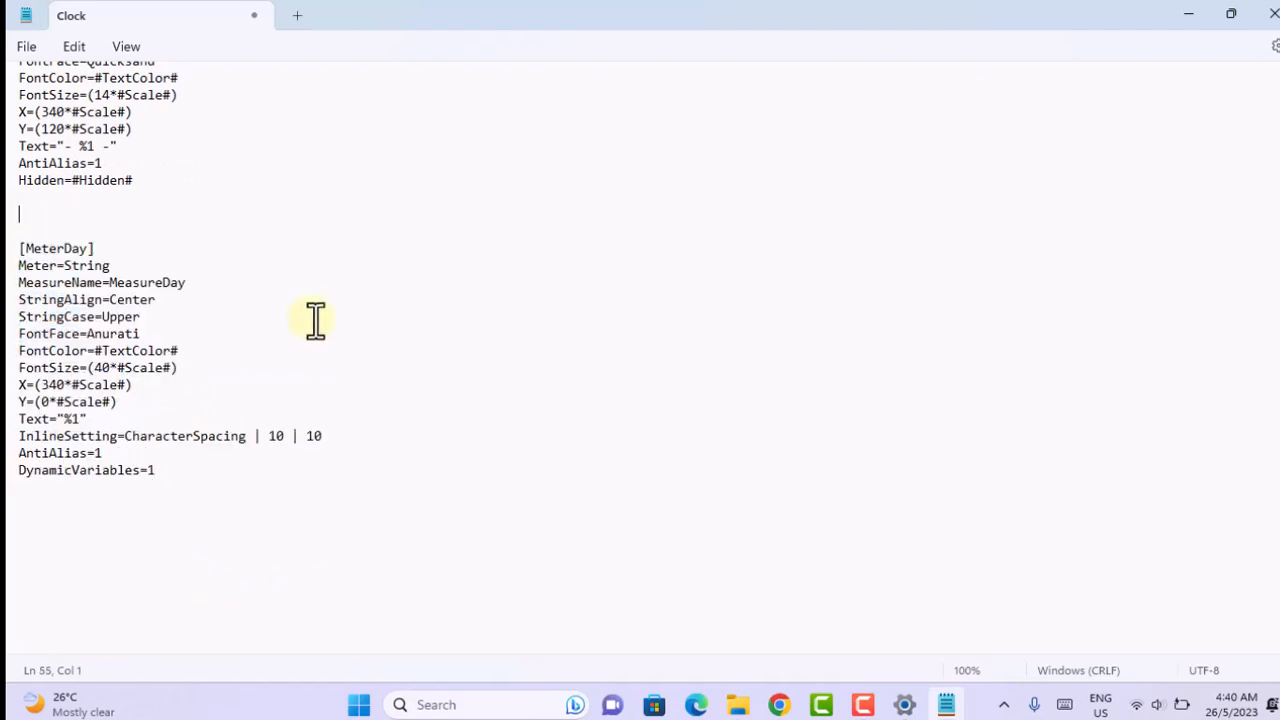
pyautogui.scroll(5, 315, 320)
pyautogui.moveTo(150, 470); pyautogui.dragTo(10, 255)
pyautogui.press('Delete')
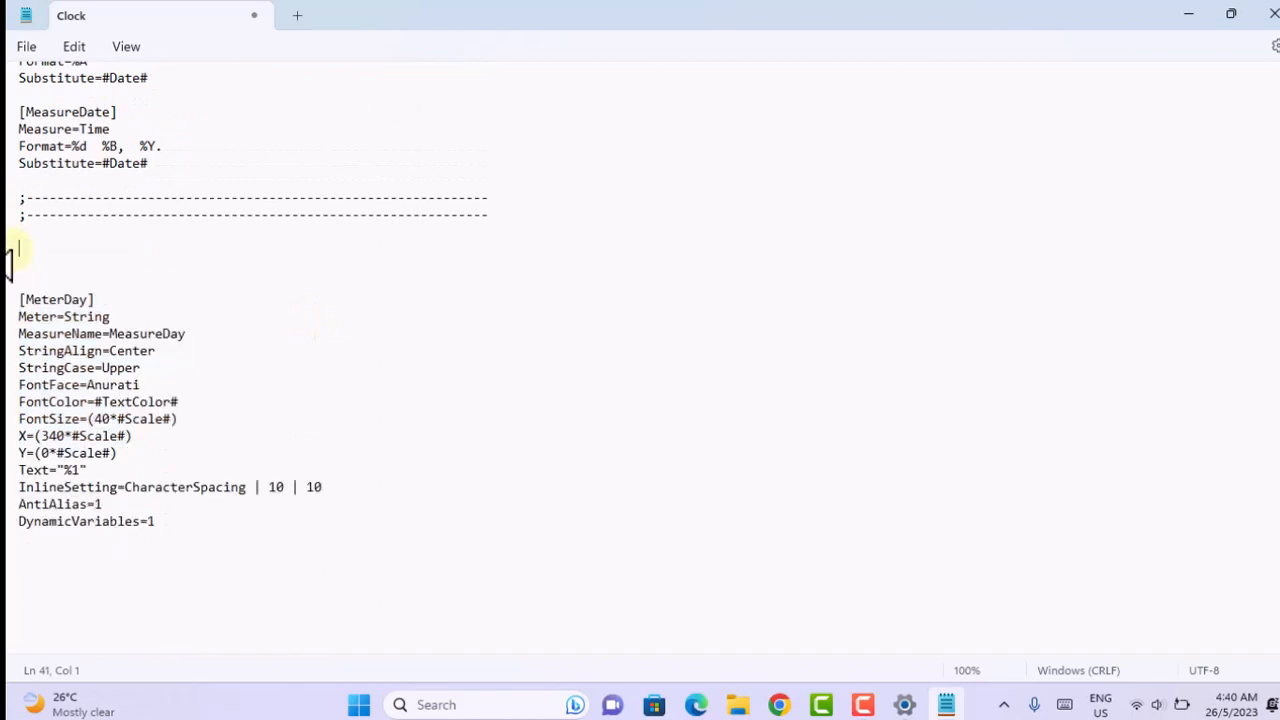
# Set the Scale variable to 2.00 in the [Variables] section, save the Clock configuration file and close it
pyautogui.scroll(10, 34, 237)
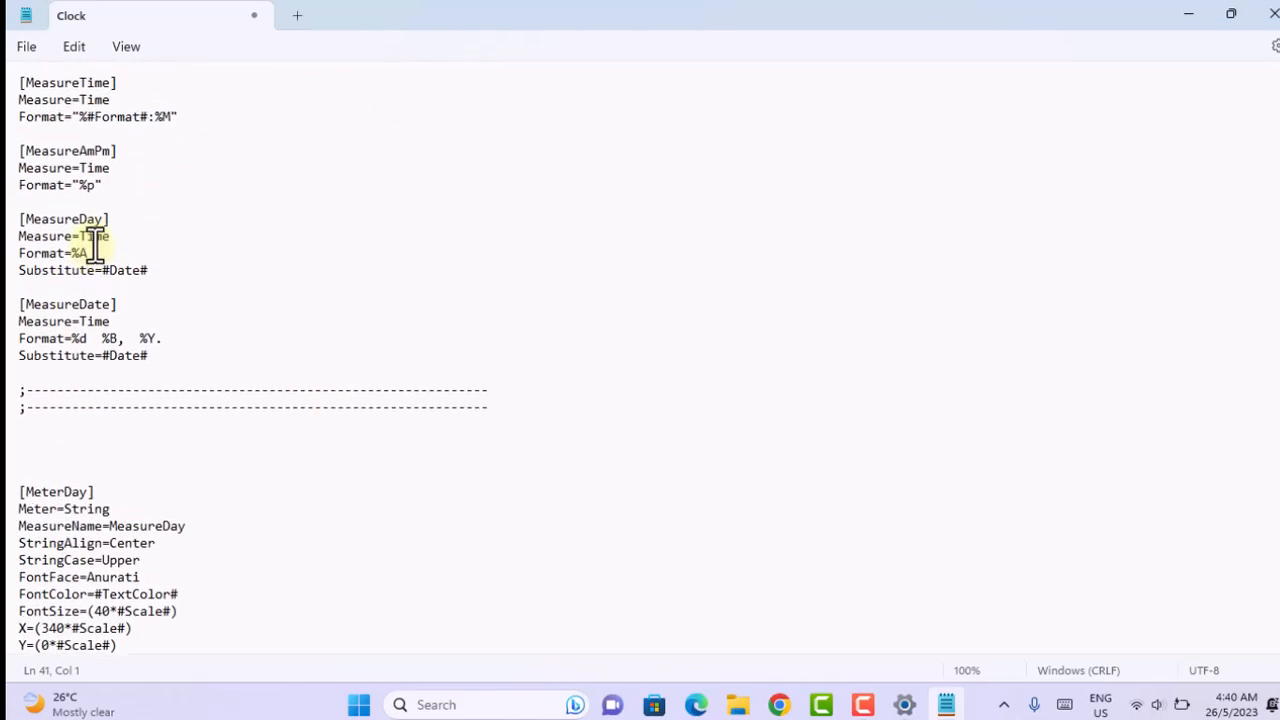
pyautogui.click(105, 343)
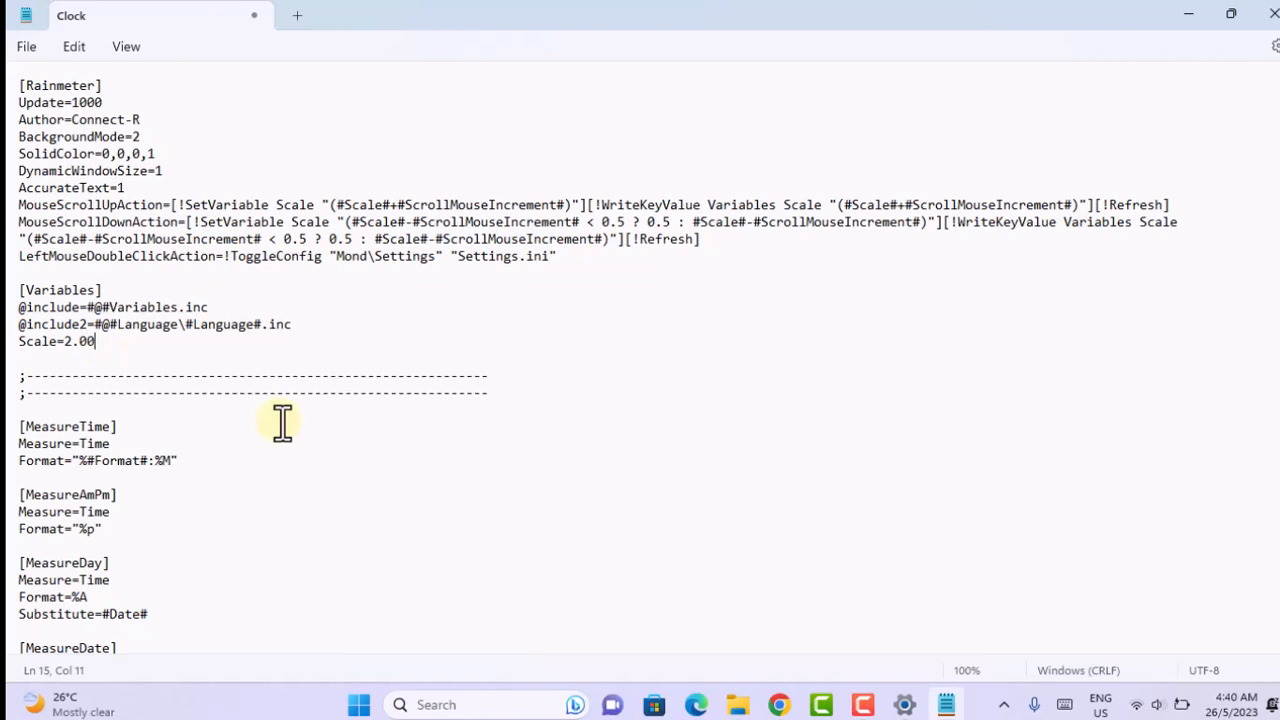
pyautogui.click(27, 47)
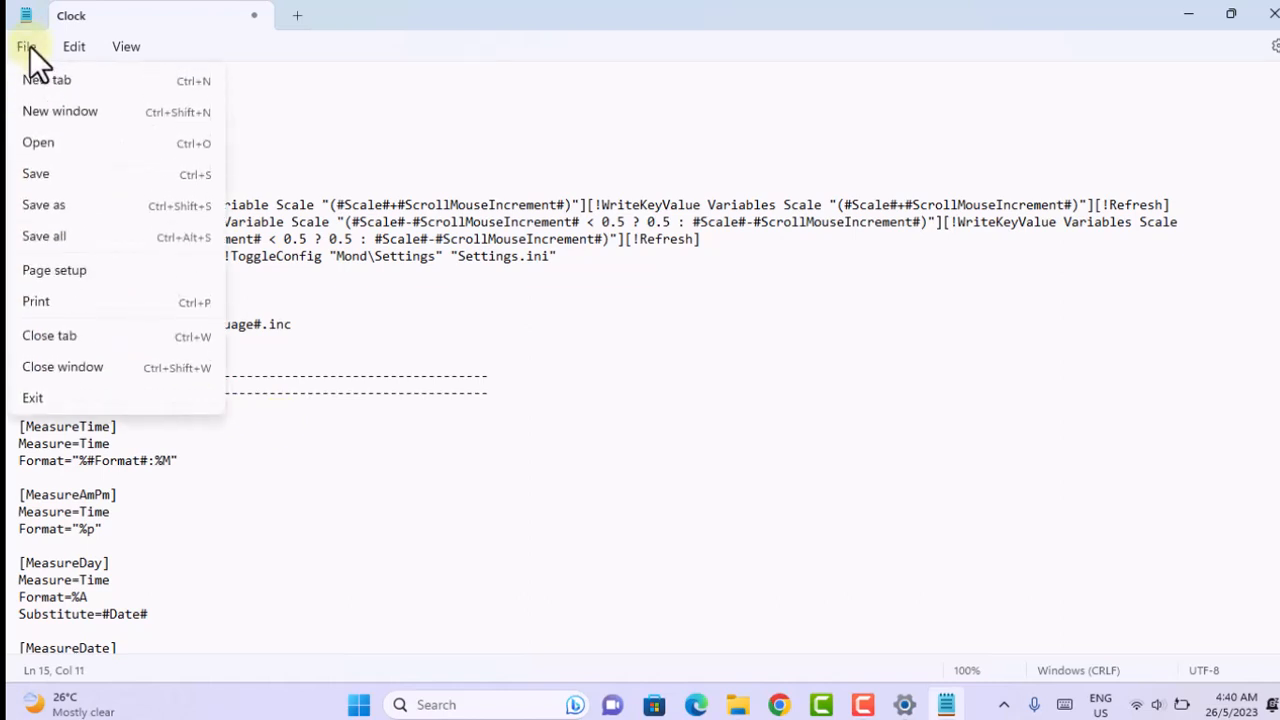
pyautogui.click(30, 174)
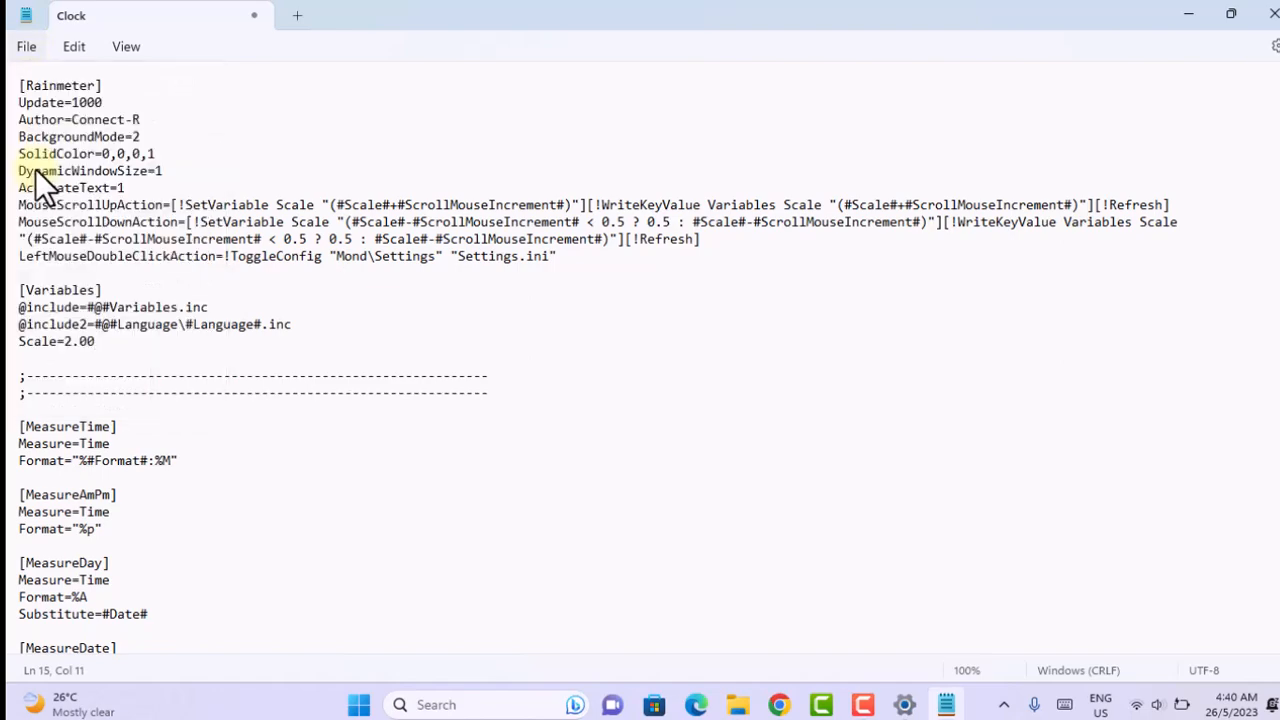
pyautogui.click(1268, 16)
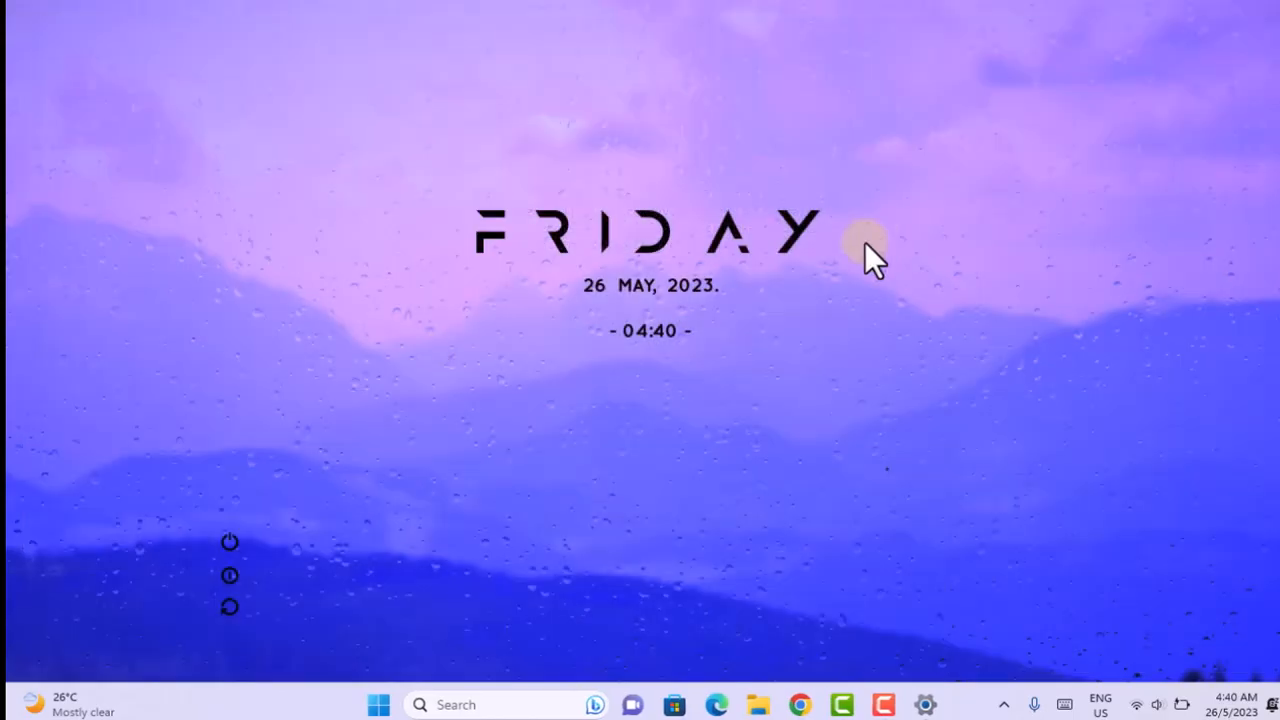
# Refresh the Mond Clock skin and move the enlarged day name higher in the upper centre of the desktop
pyautogui.rightClick(646, 223)
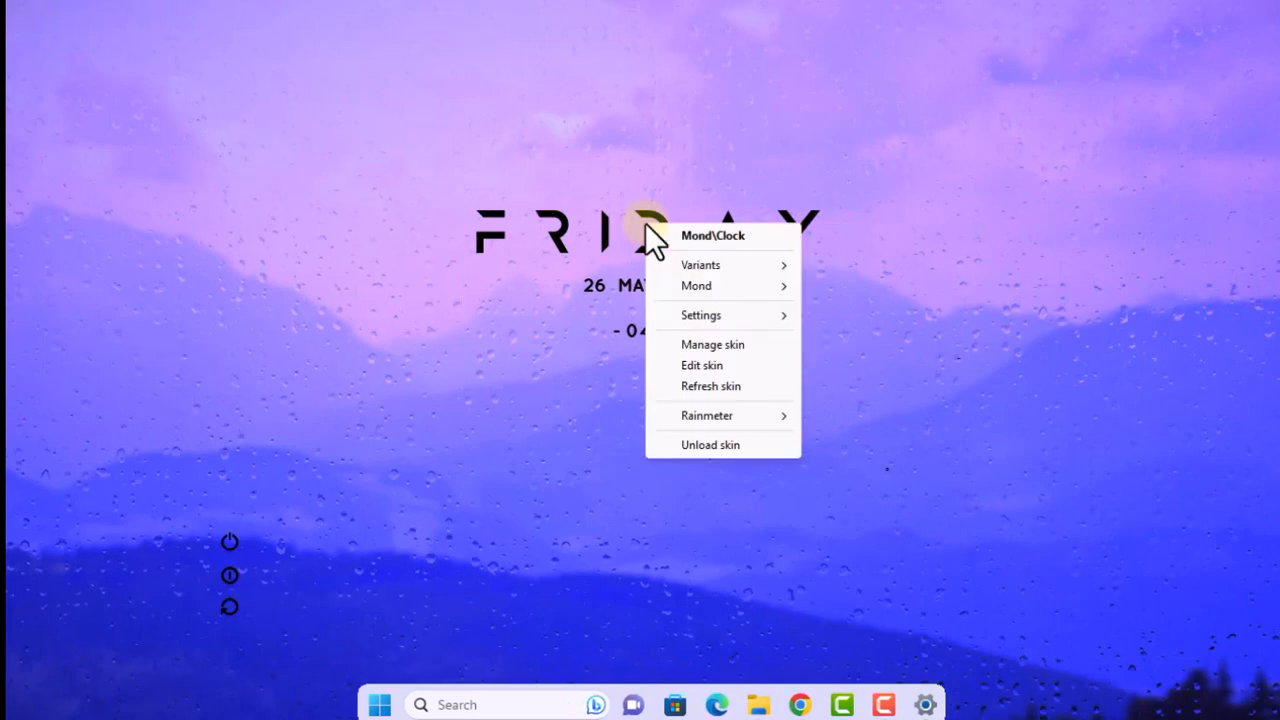
pyautogui.click(725, 390)
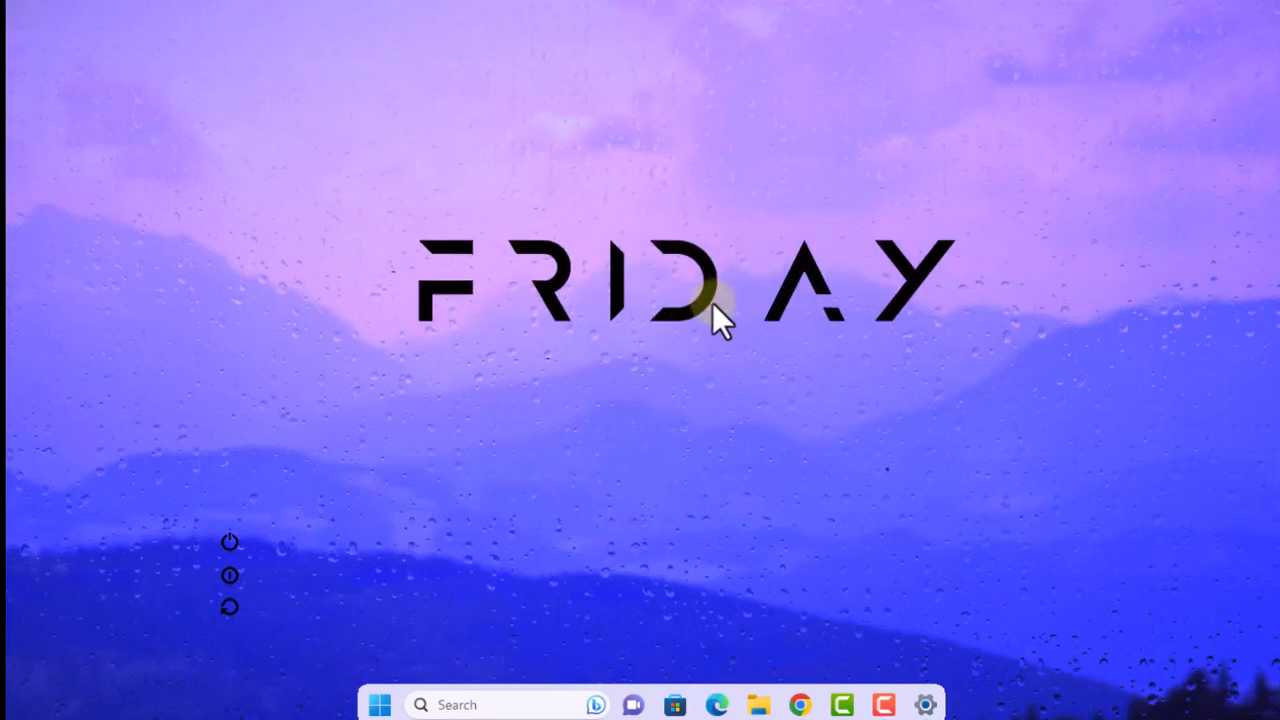
pyautogui.moveTo(712, 302); pyautogui.dragTo(718, 263)
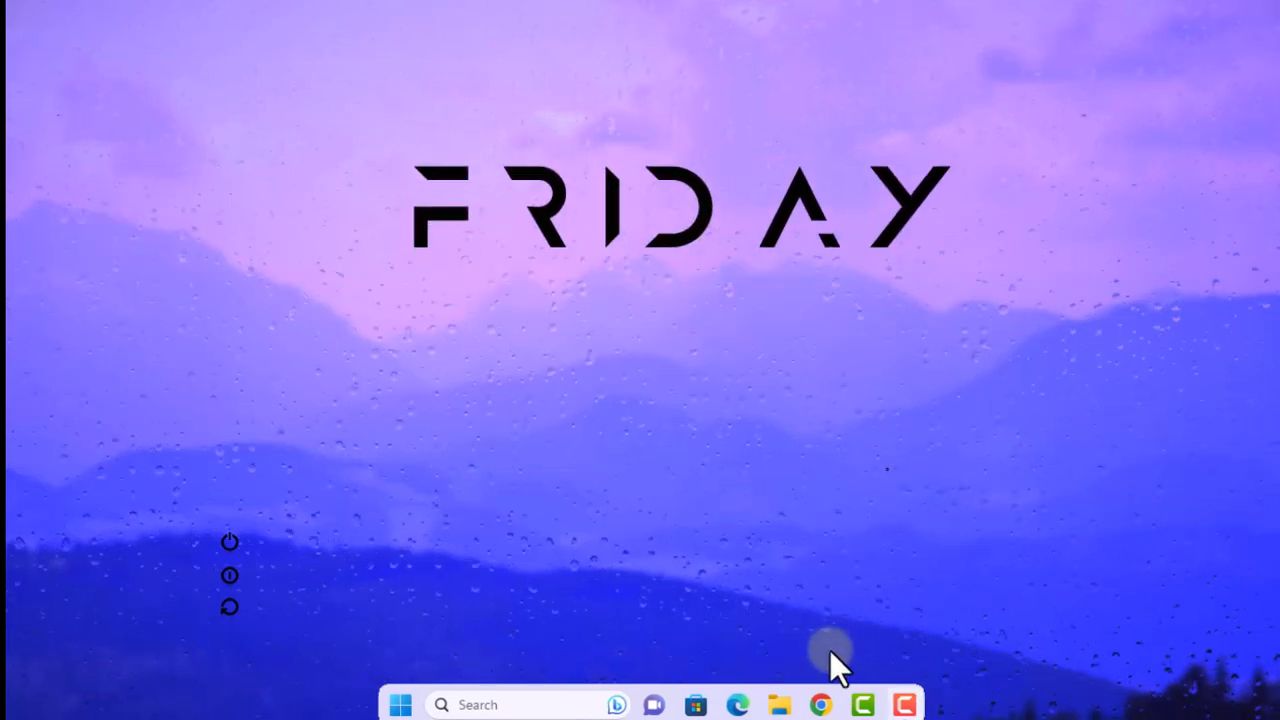
# Switch to Chrome and download Monterey_1.0.1.rmskin from the latest release of the MontereyRainmeter GitHub repository
pyautogui.click(821, 700)
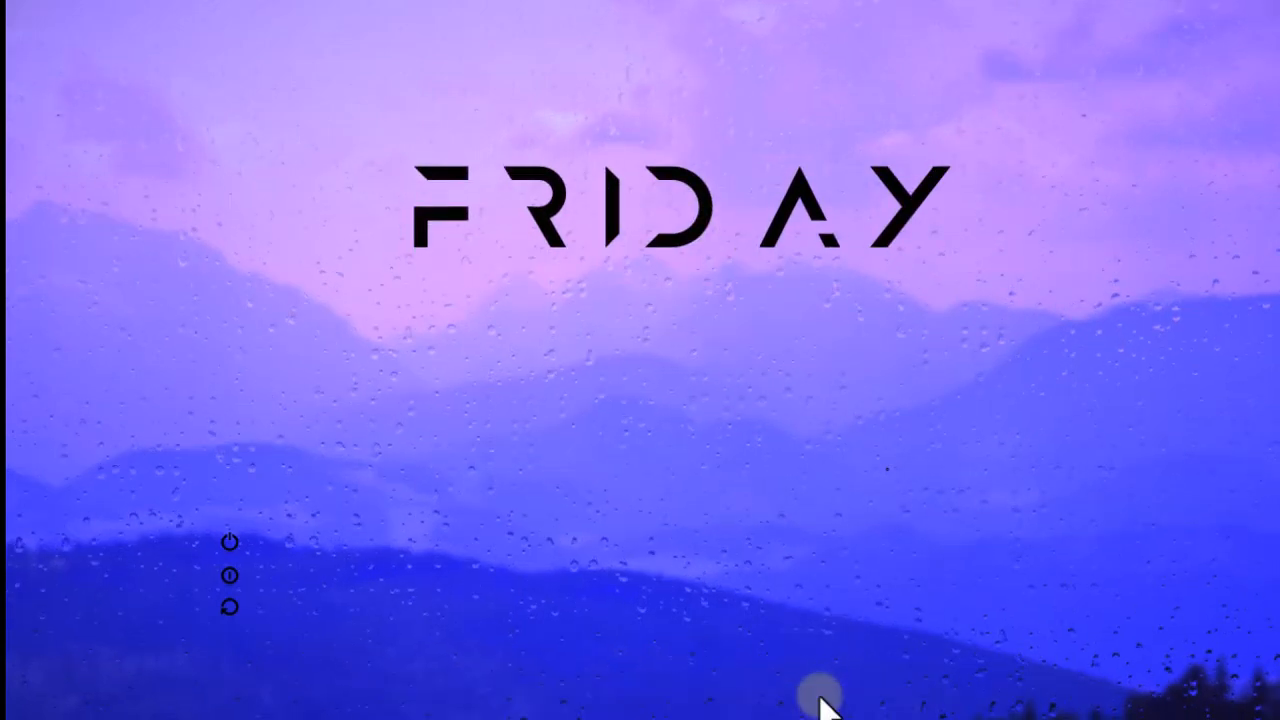
pyautogui.click(975, 15)
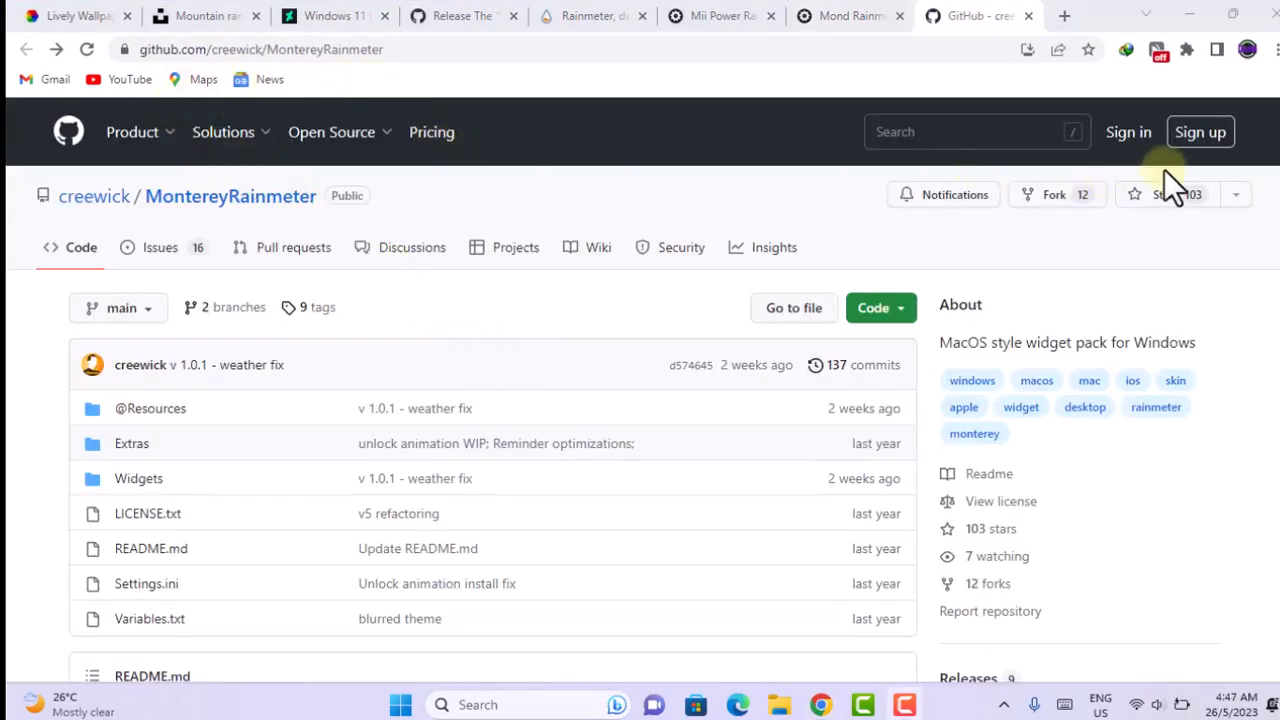
pyautogui.scroll(-3, 1276, 170)
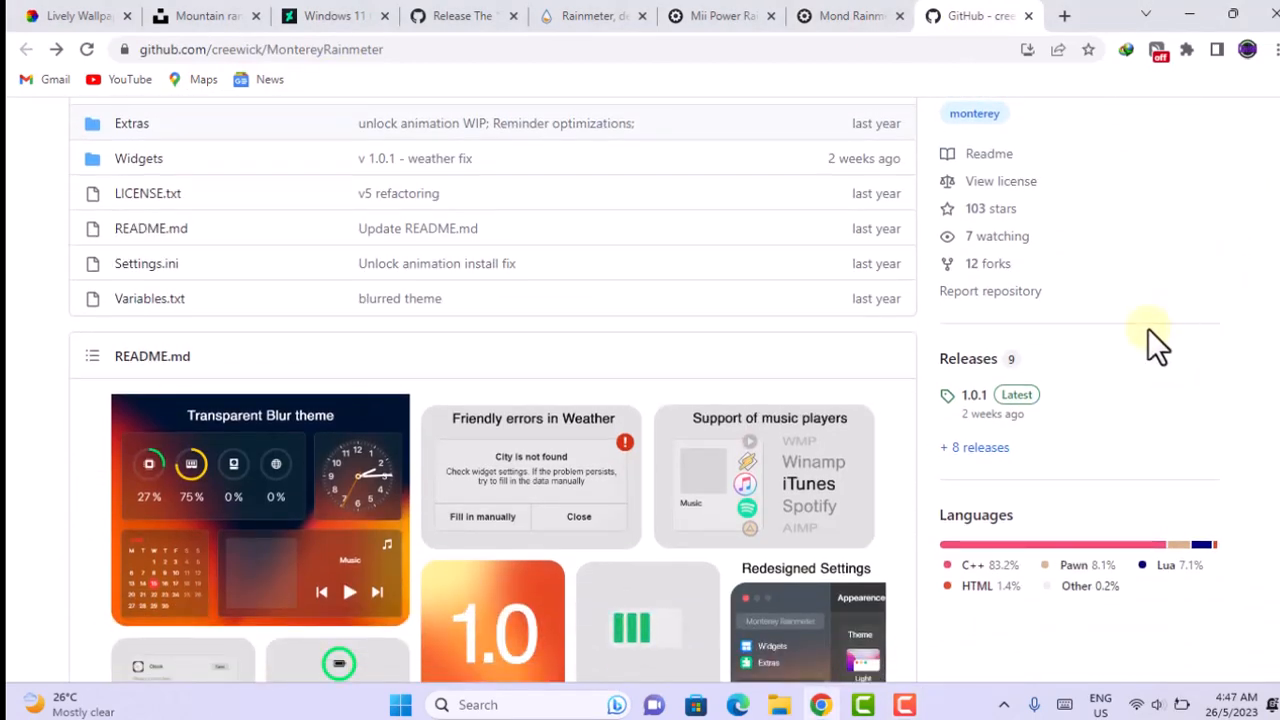
pyautogui.click(1027, 416)
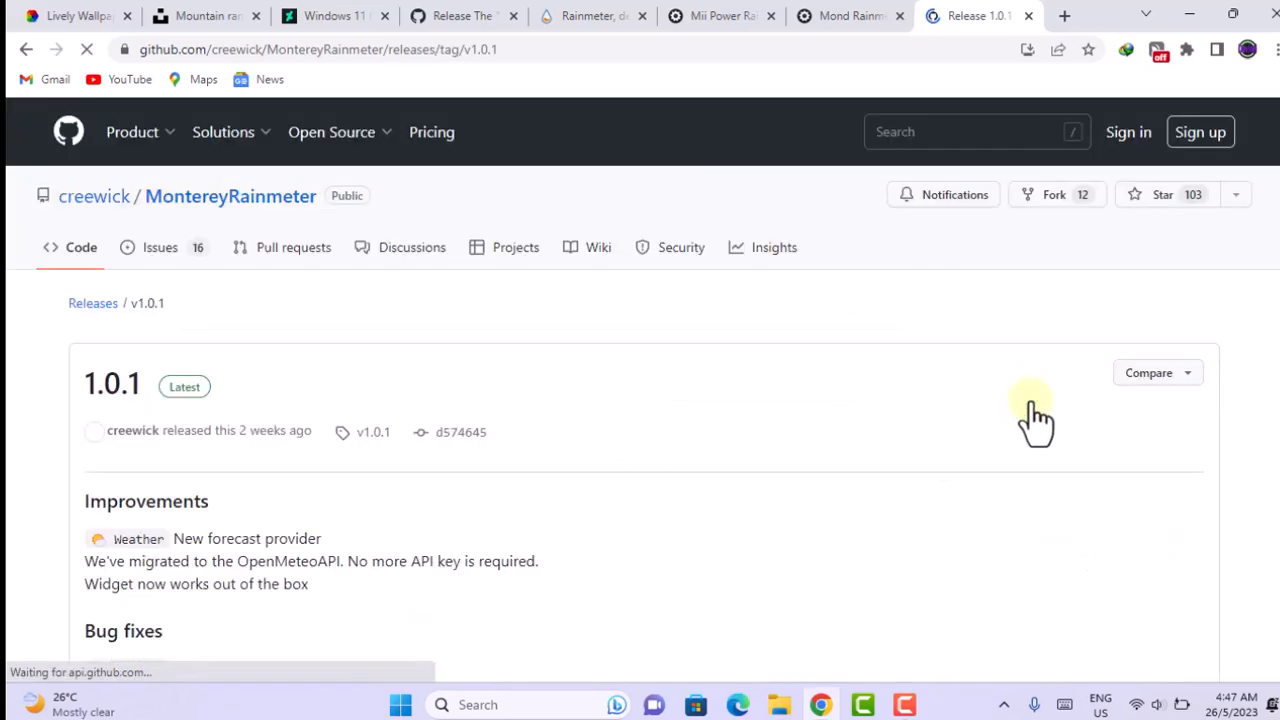
pyautogui.scroll(-4, 1029, 423)
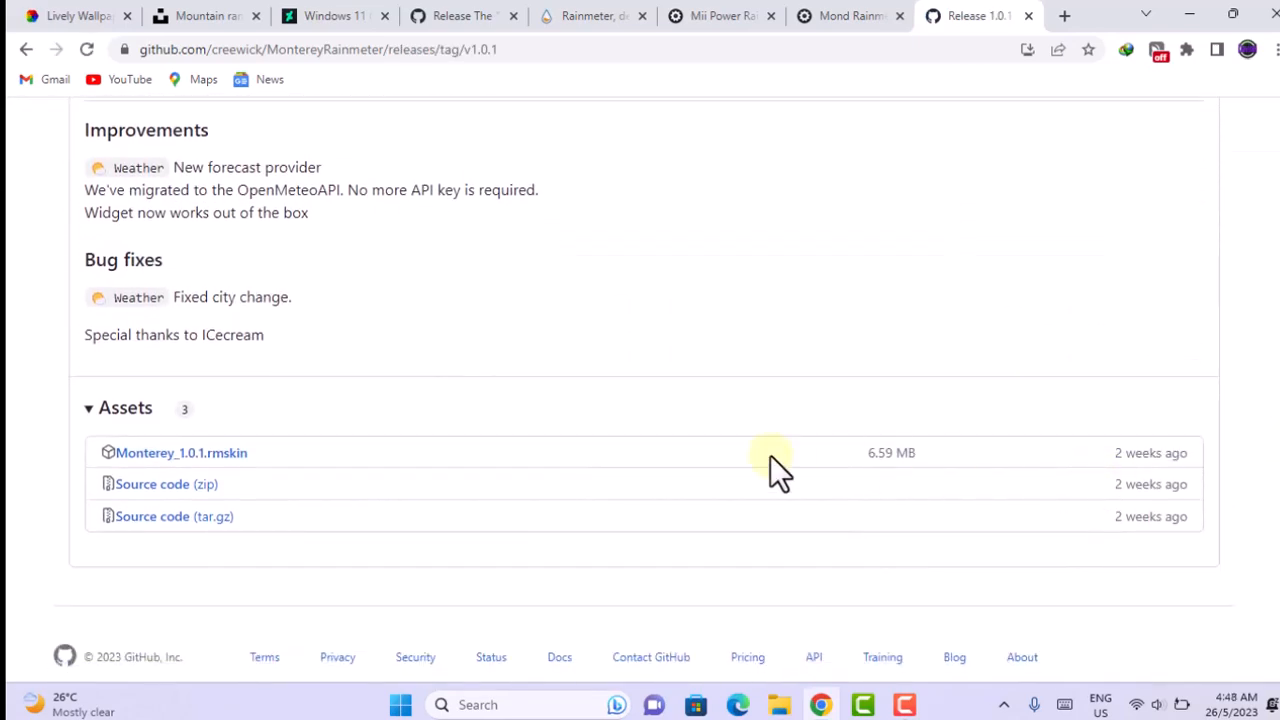
pyautogui.click(163, 460)
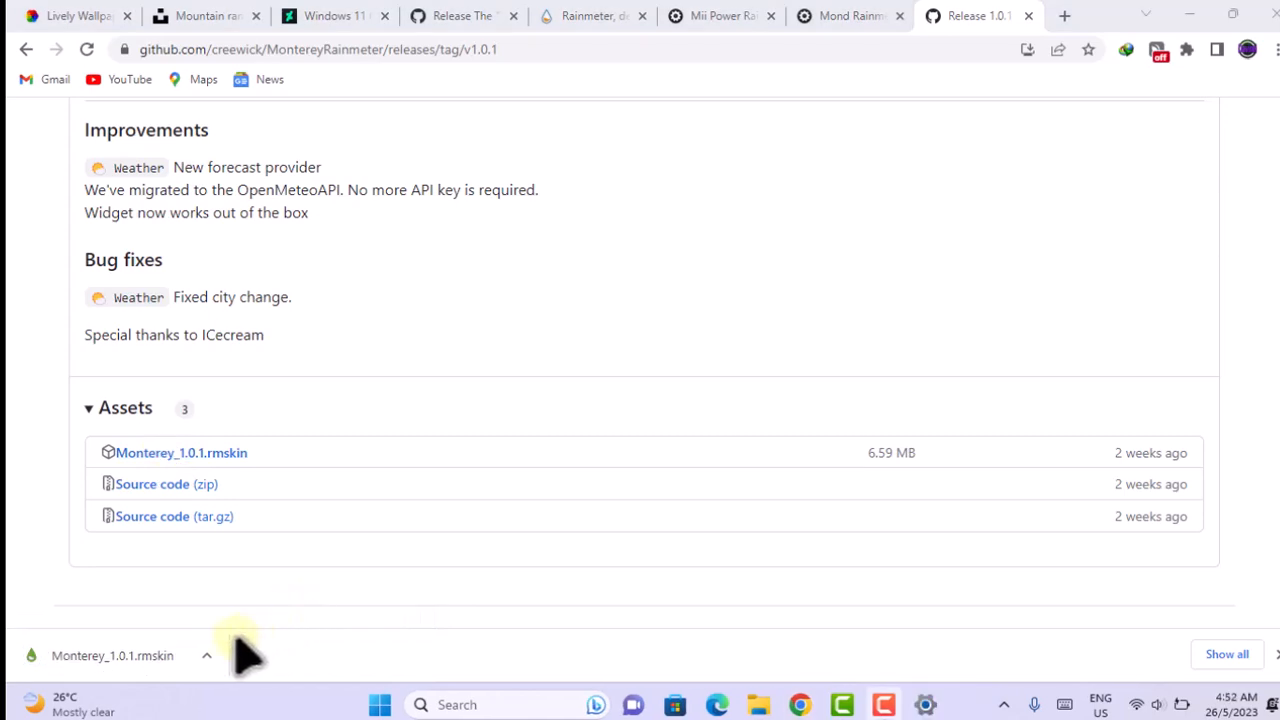
# Open the downloaded Monterey_1.0.1.rmskin and install the Monterey skin with all its included components
pyautogui.click(207, 655)
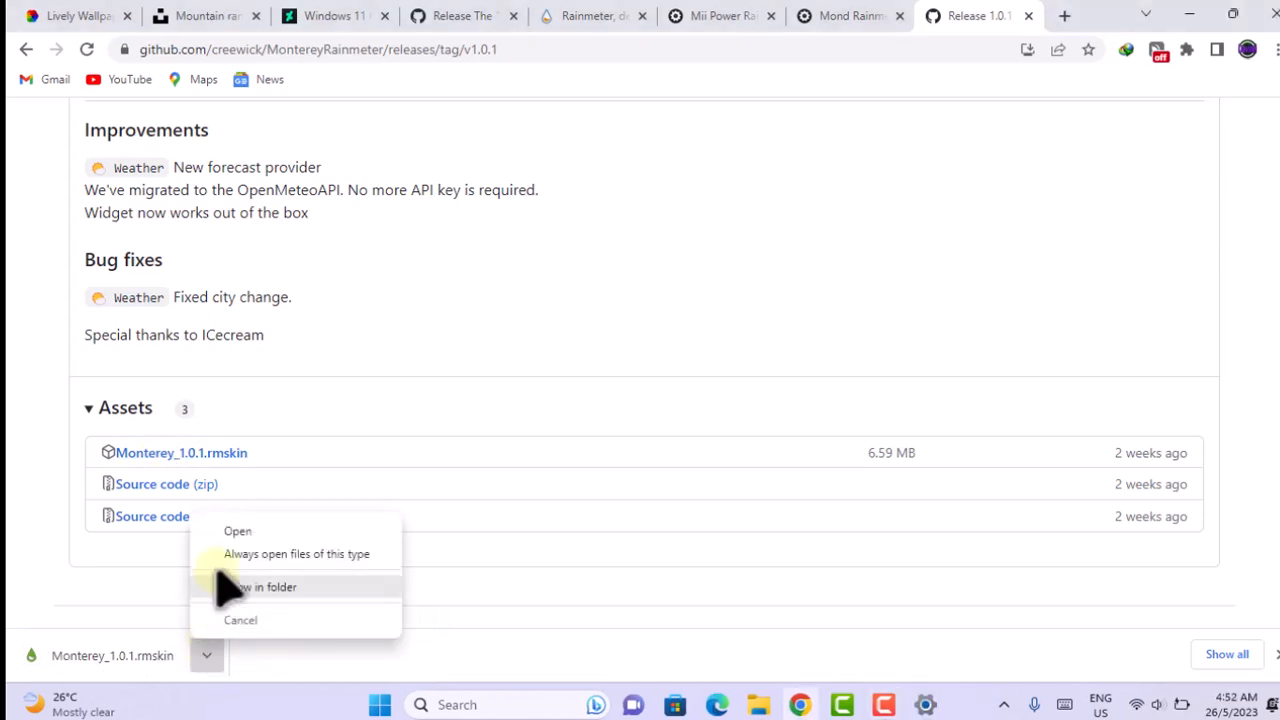
pyautogui.click(262, 533)
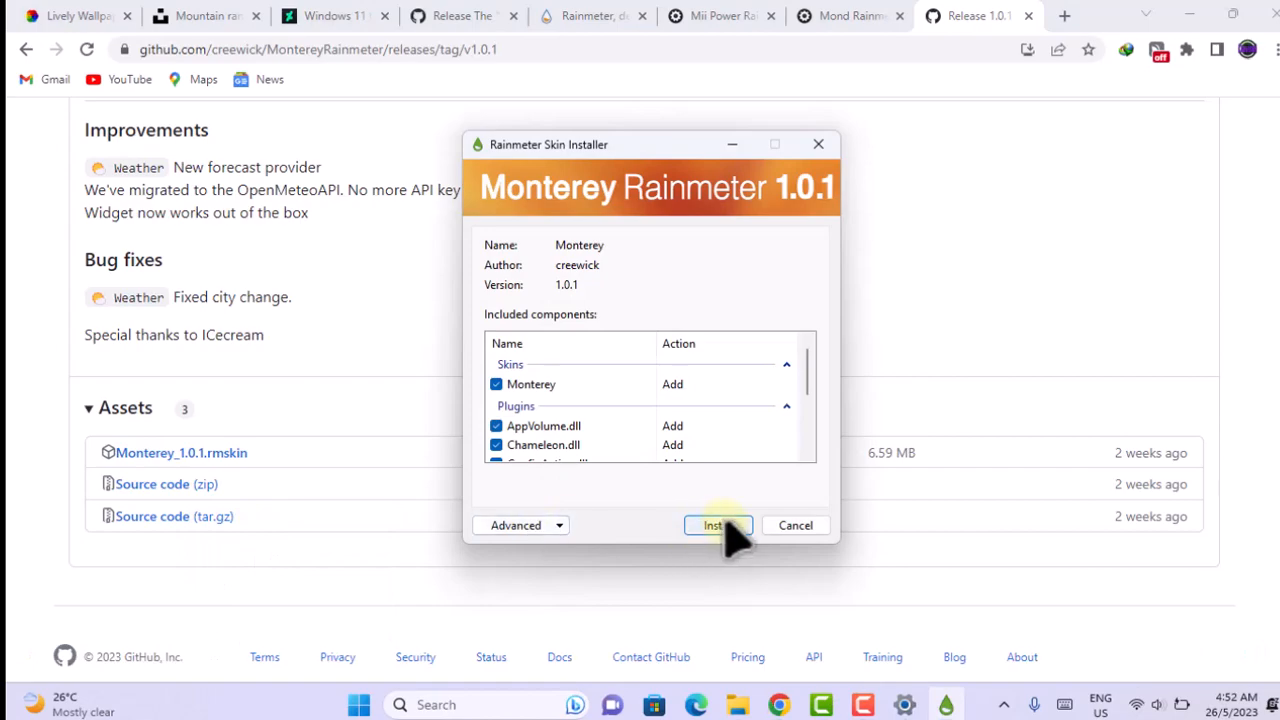
pyautogui.click(716, 527)
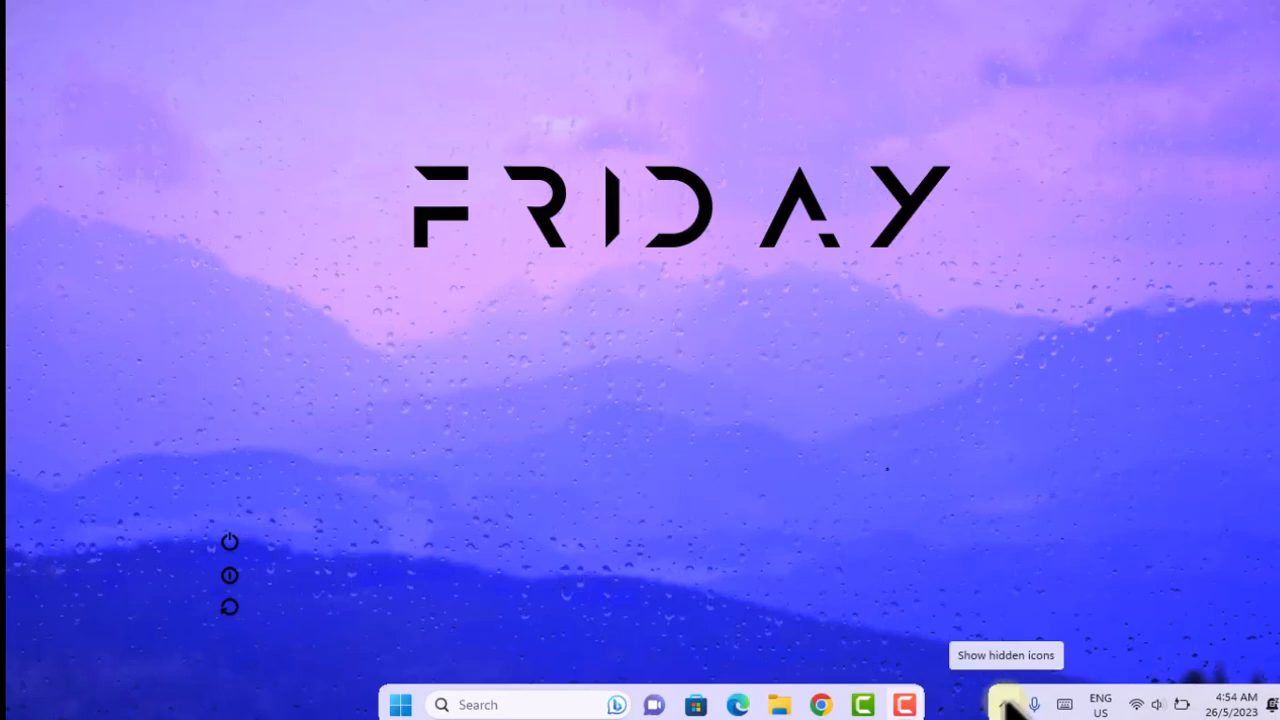
# Open the Rainmeter skin manager and load the Settings.ini skin from the Monterey folder
pyautogui.click(1005, 704)
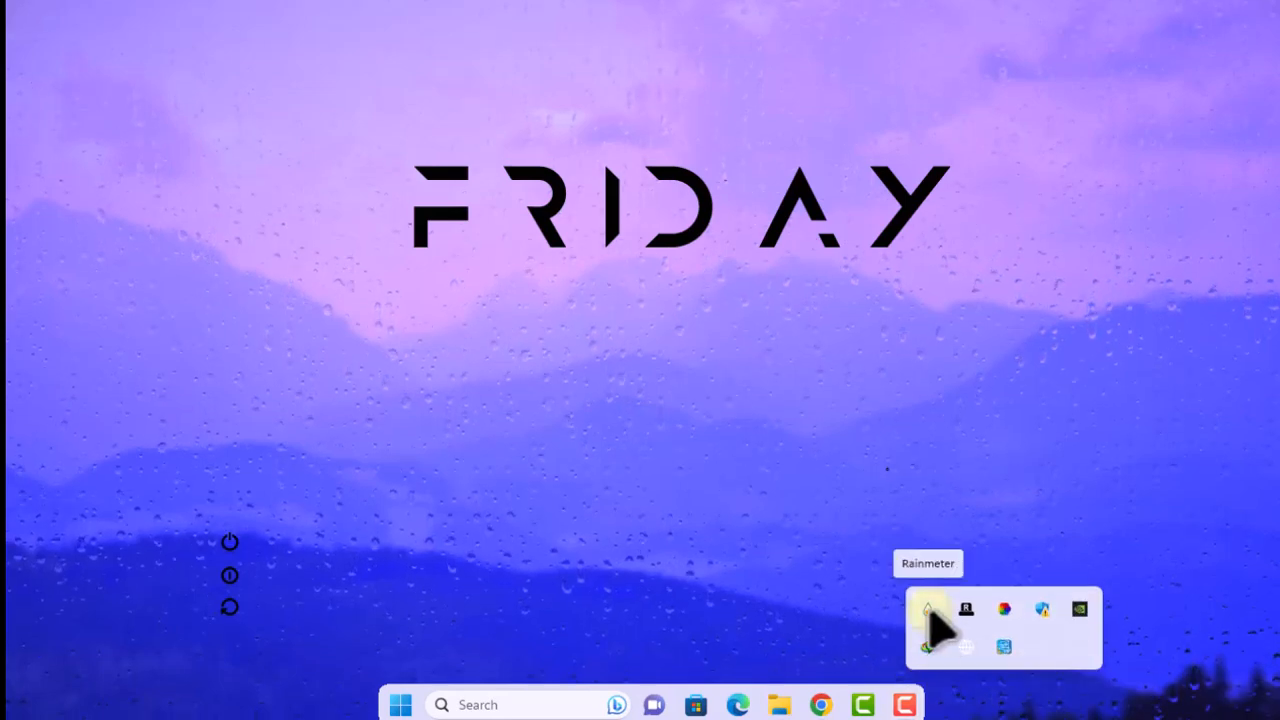
pyautogui.click(928, 612)
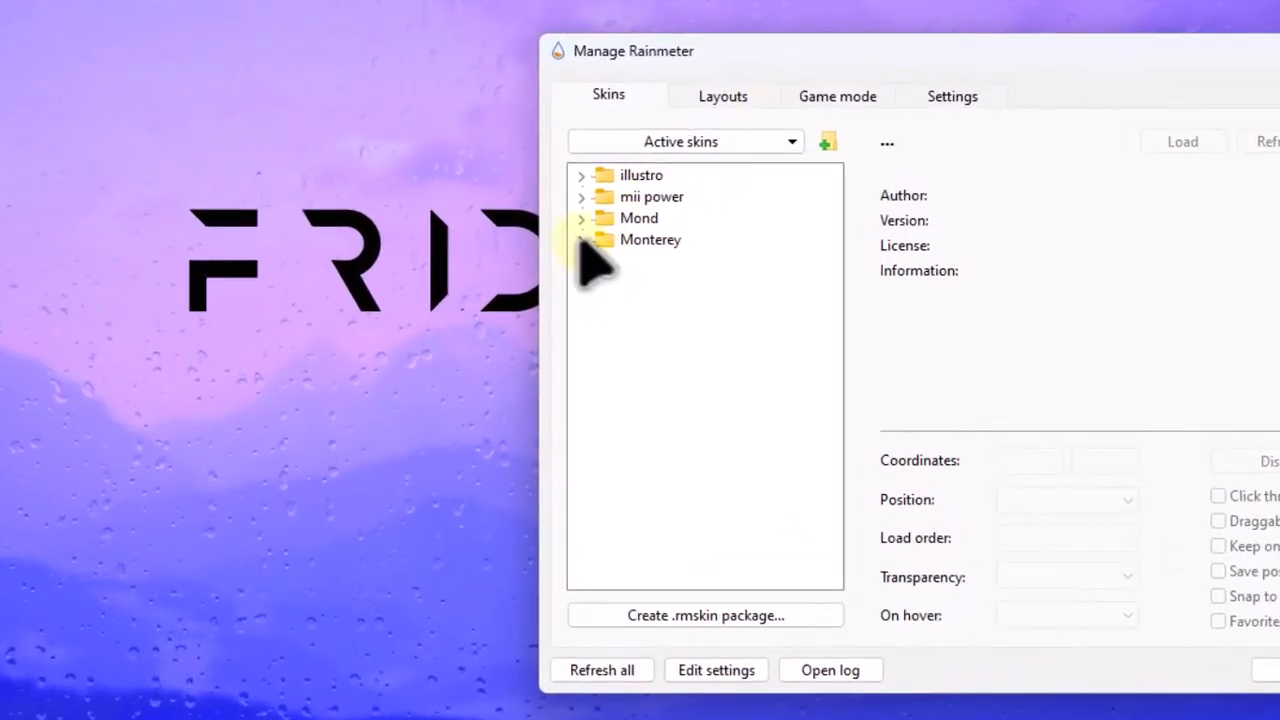
pyautogui.click(581, 241)
pyautogui.click(662, 312)
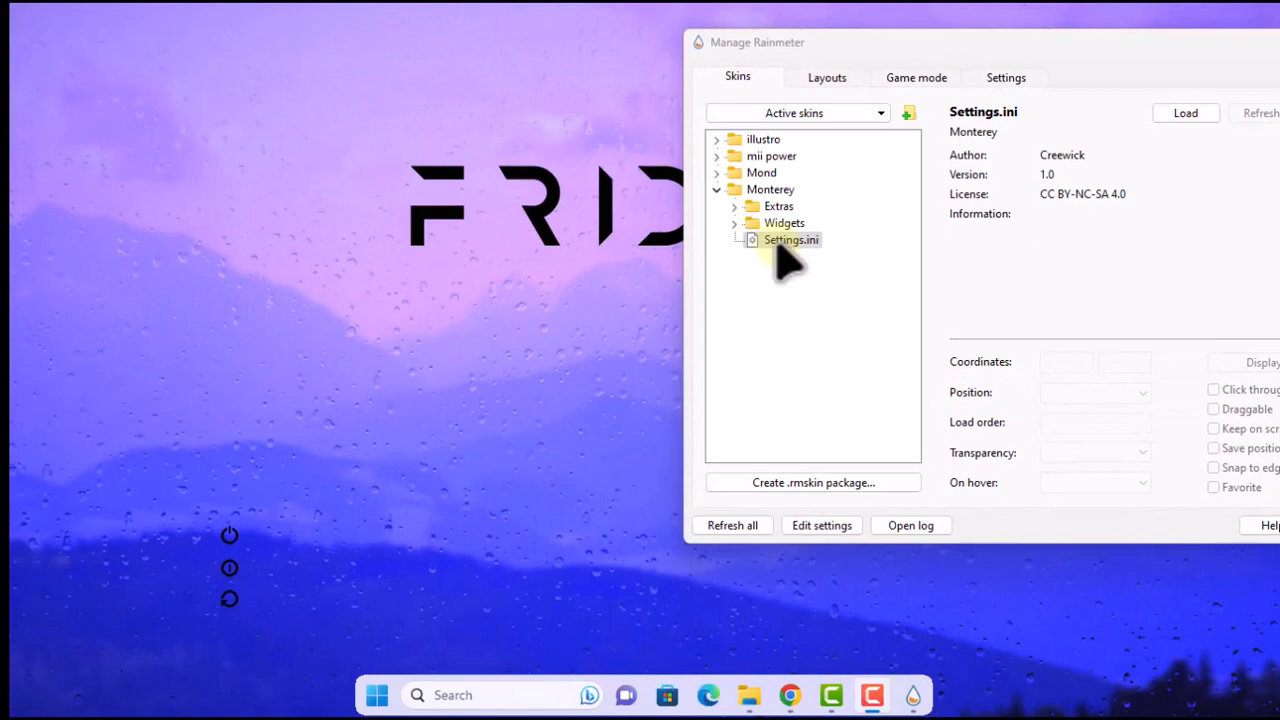
pyautogui.doubleClick(665, 306)
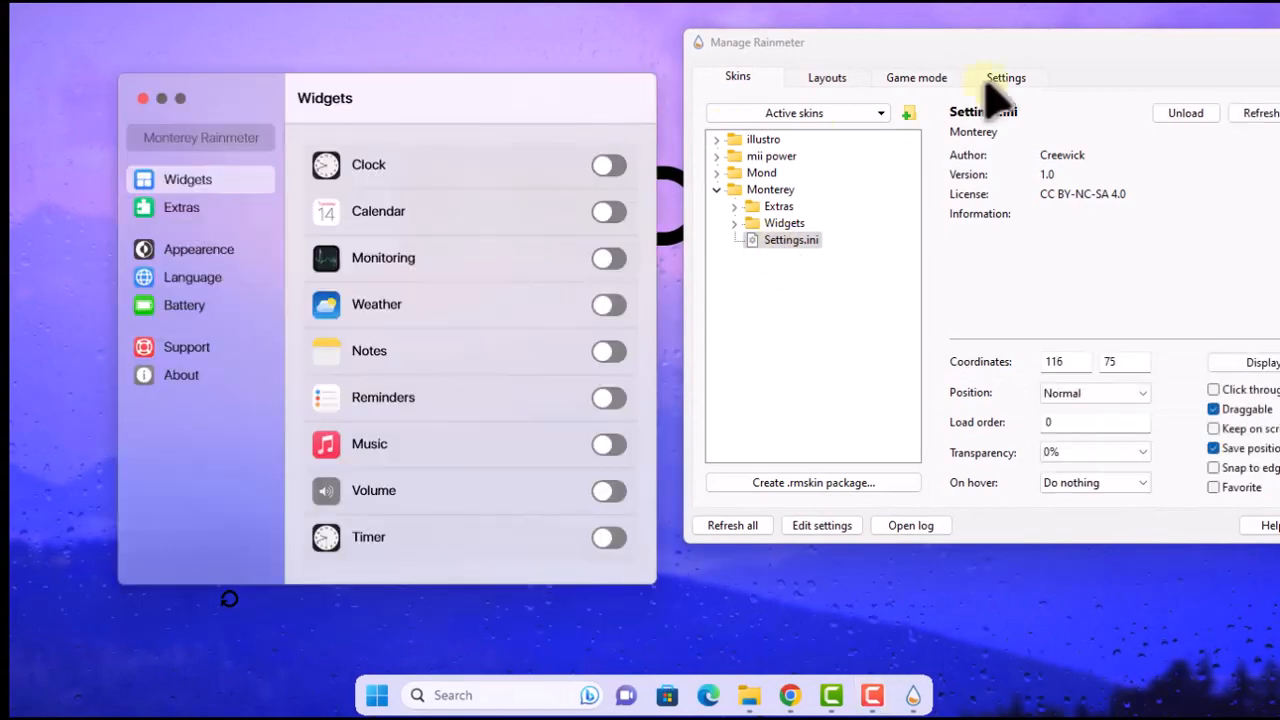
# Clear the skin manager out of view, move the Monterey settings panel to the desktop's right side and enable the Clock widget
pyautogui.moveTo(1062, 50); pyautogui.dragTo(771, 71)
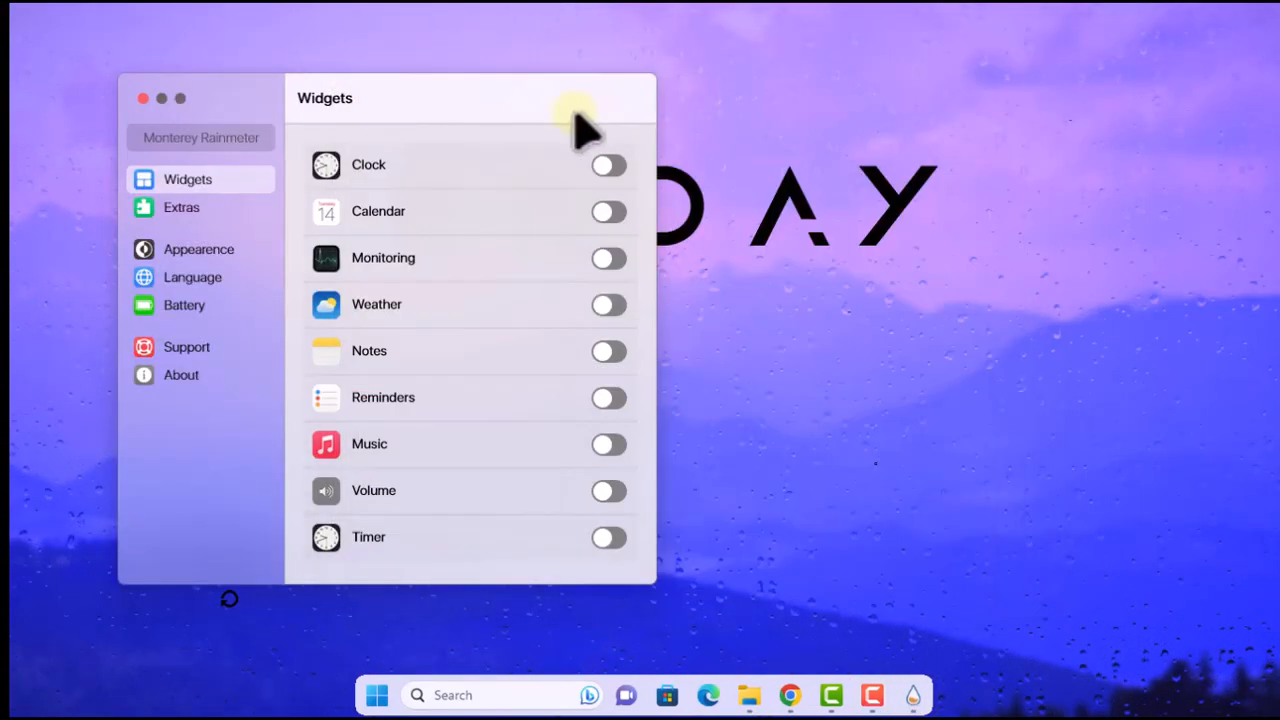
pyautogui.moveTo(580, 123)
pyautogui.mouseDown()
pyautogui.moveTo(1129, 49)
pyautogui.moveTo(1200, 57)
pyautogui.moveTo(1186, 51)
pyautogui.moveTo(1177, 84)
pyautogui.mouseUp()
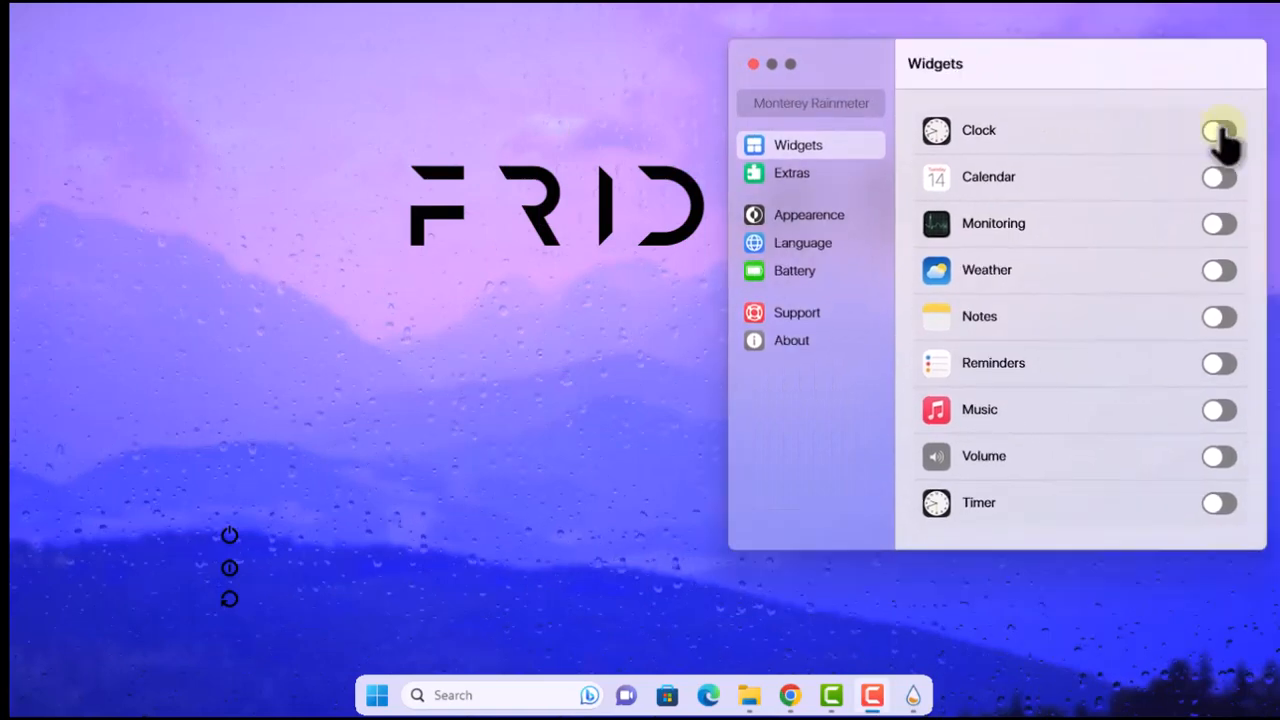
pyautogui.click(1218, 131)
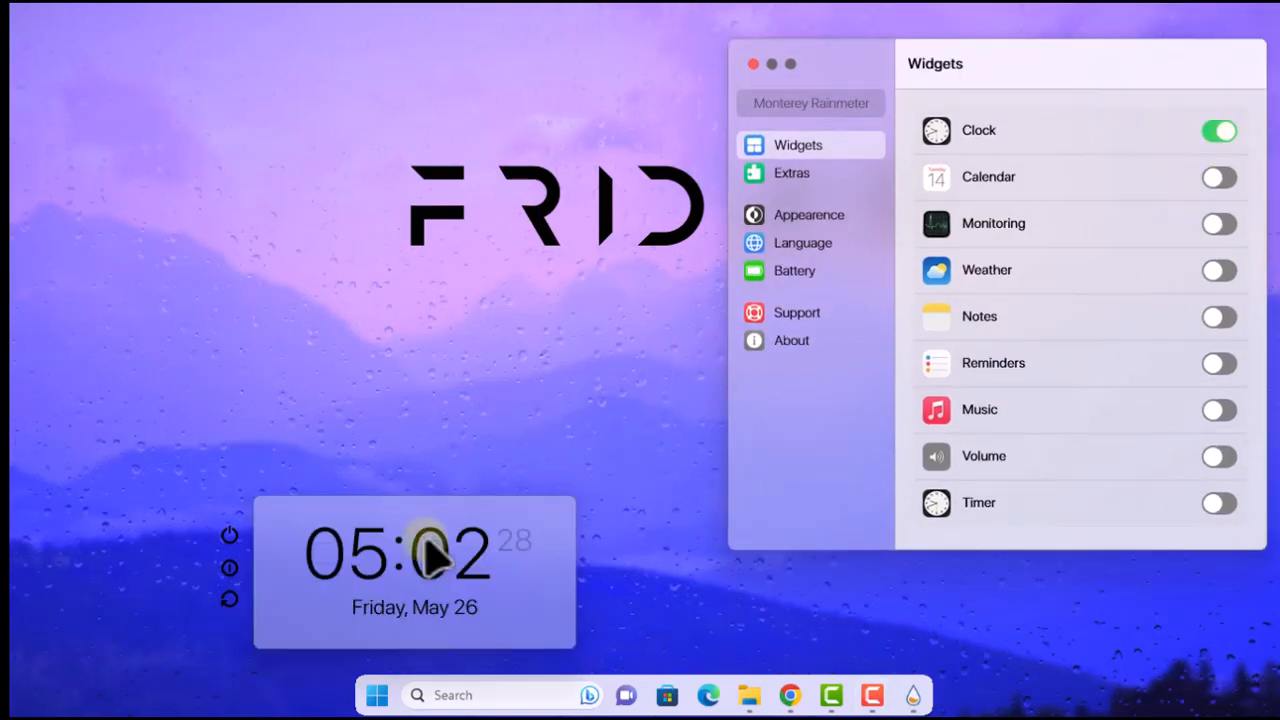
# Try the Monterey Clock widget in Small and Medium sizes, return it to Wide and shift its position slightly
pyautogui.rightClick(395, 525)
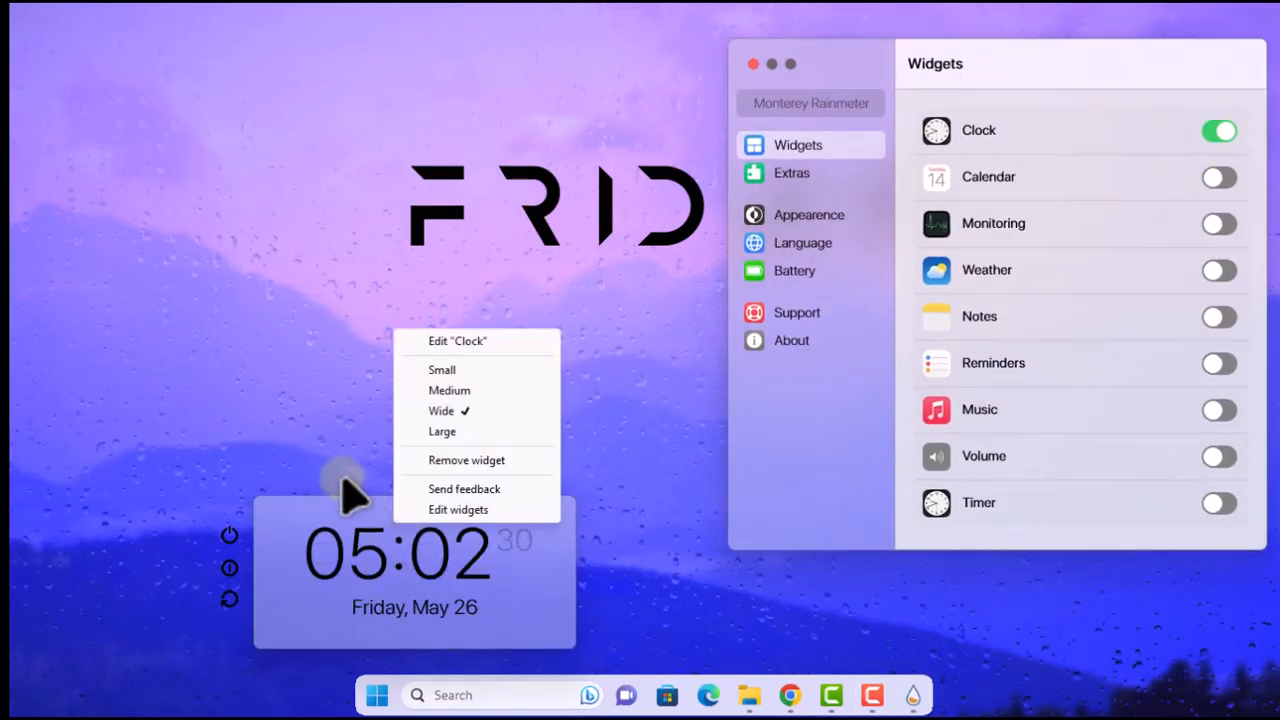
pyautogui.click(446, 370)
pyautogui.rightClick(305, 528)
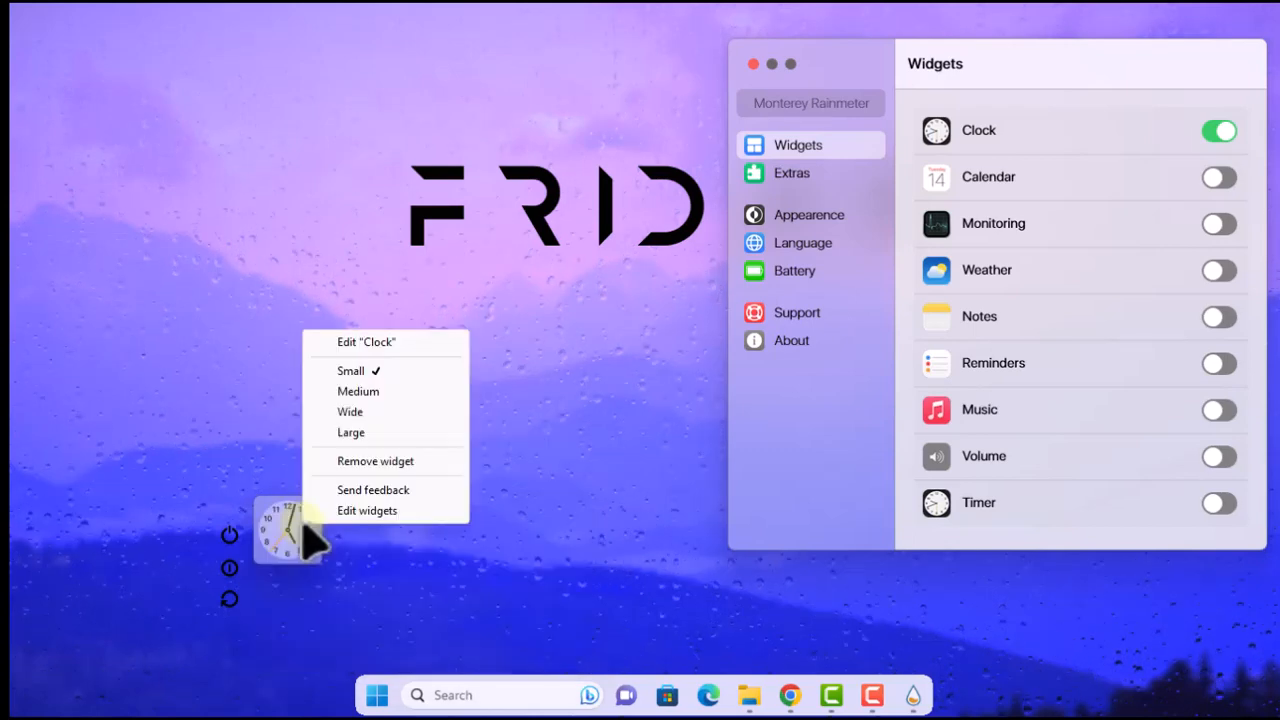
pyautogui.click(378, 393)
pyautogui.rightClick(345, 545)
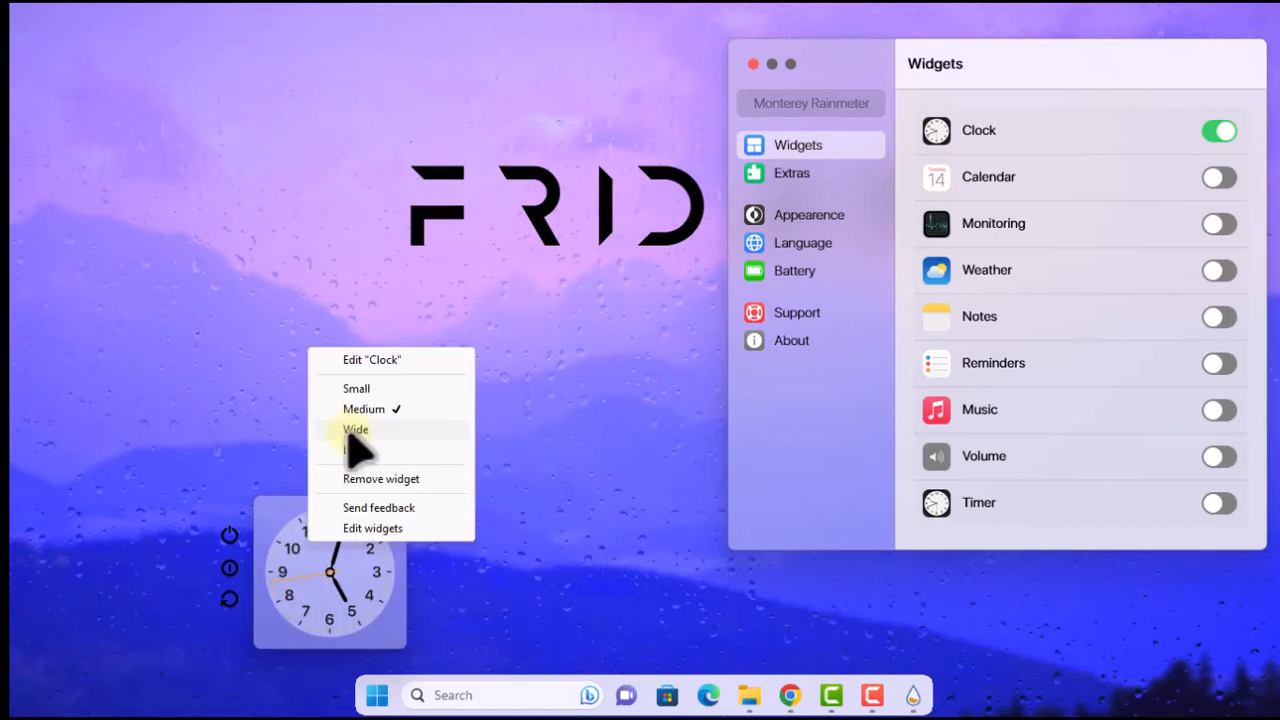
pyautogui.click(355, 430)
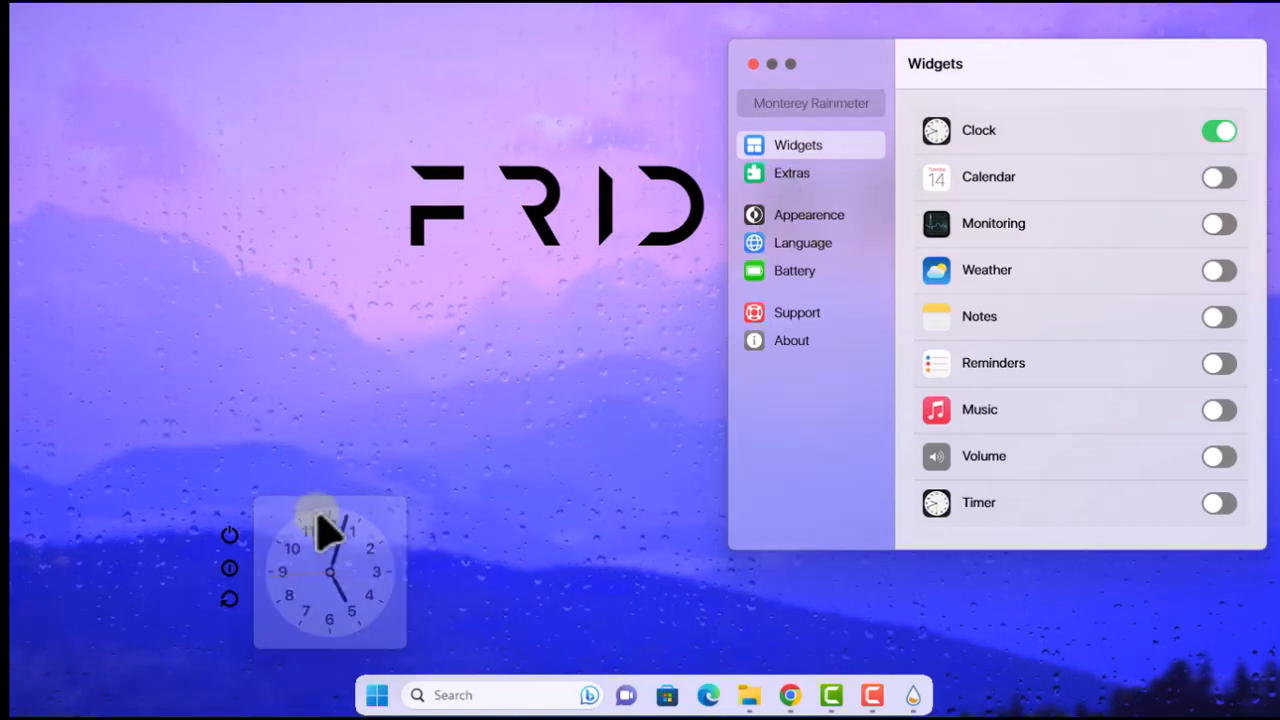
pyautogui.moveTo(337, 523); pyautogui.dragTo(414, 545)
# Enable the Calendar widget in Wide size and move the Monterey settings panel below the day name
pyautogui.click(1222, 180)
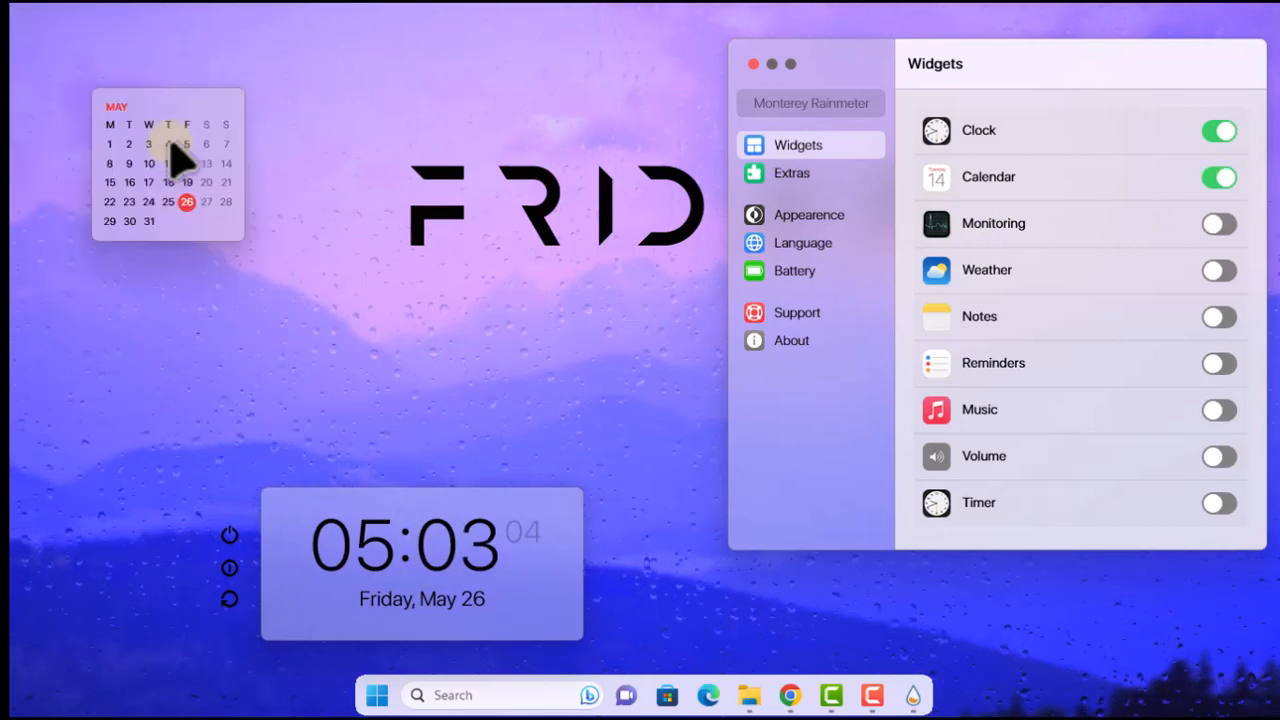
pyautogui.rightClick(171, 148)
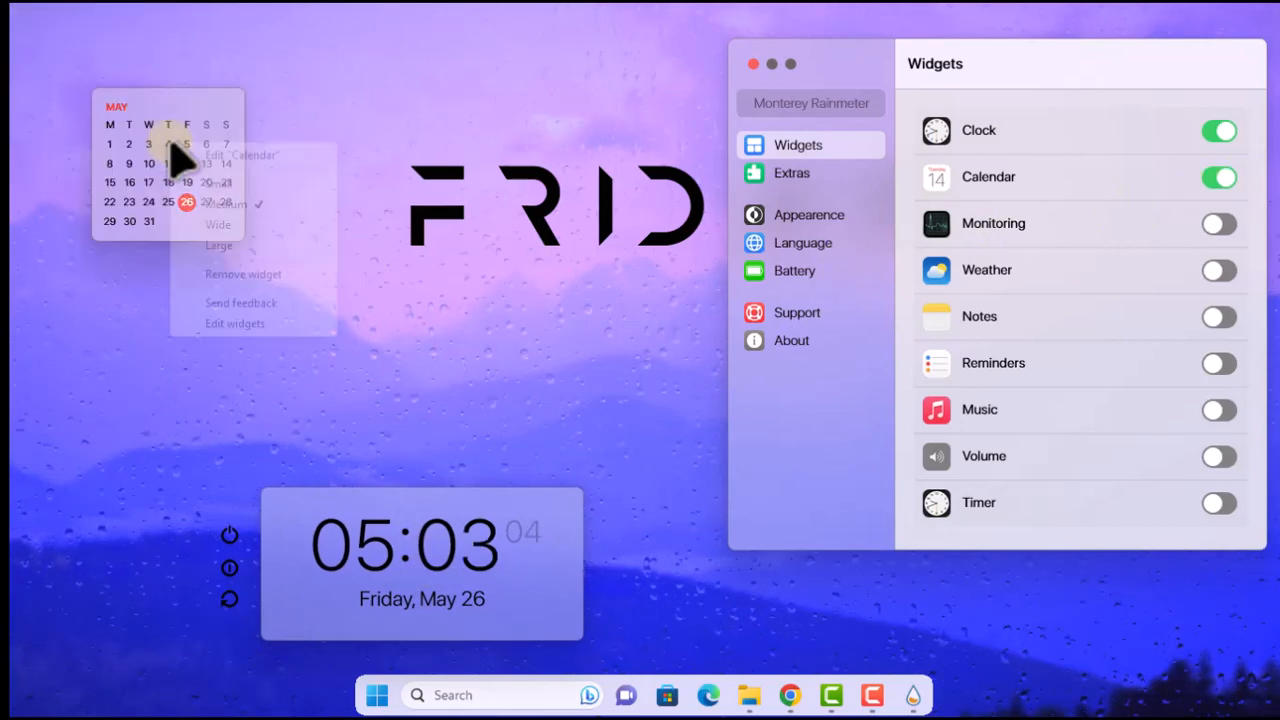
pyautogui.click(220, 225)
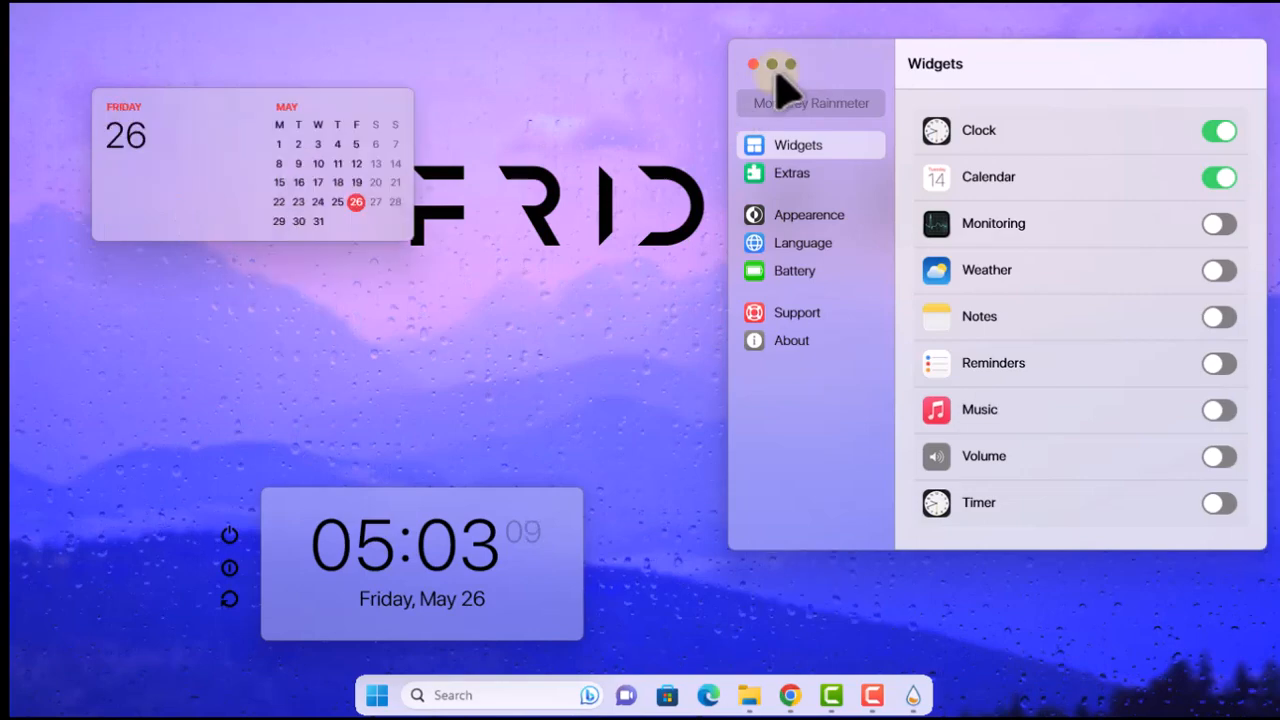
pyautogui.moveTo(786, 80); pyautogui.dragTo(338, 318)
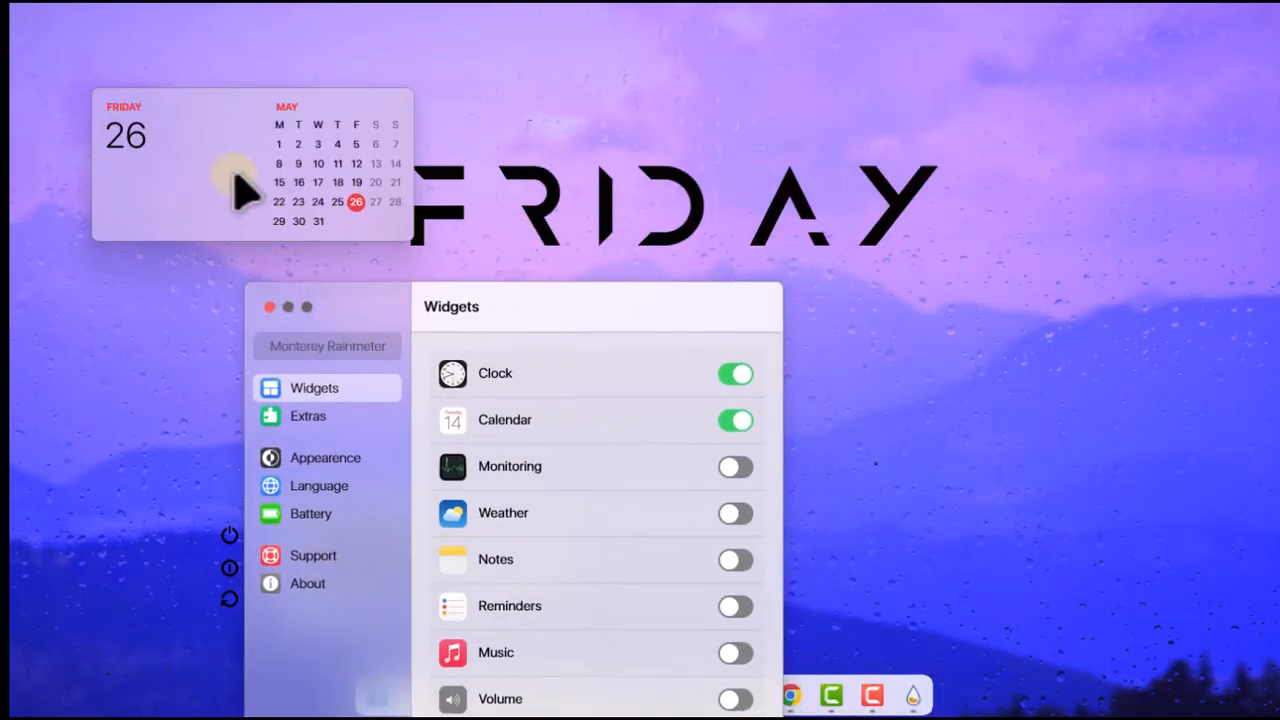
# Place the Calendar widget near the desktop's right edge and enable a Wide Reminders widget directly below it
pyautogui.moveTo(234, 185); pyautogui.dragTo(1085, 428)
pyautogui.moveTo(529, 293); pyautogui.dragTo(266, 13)
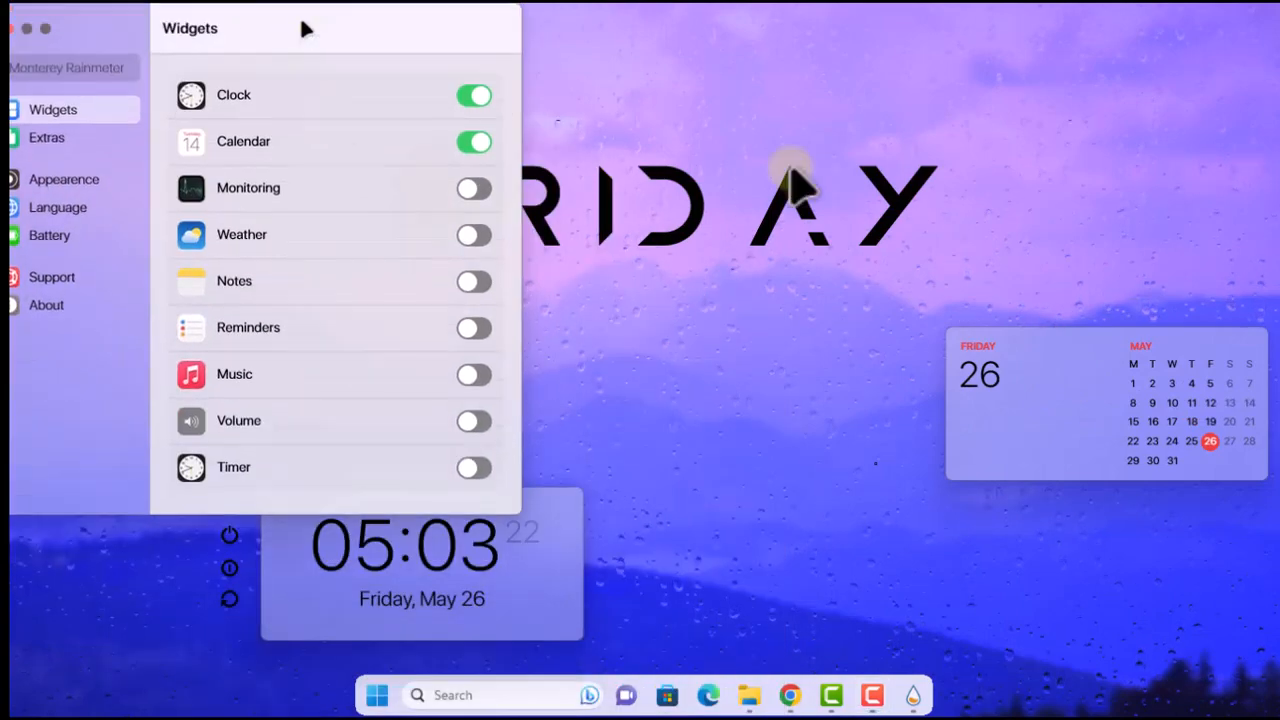
pyautogui.click(475, 328)
pyautogui.rightClick(130, 90)
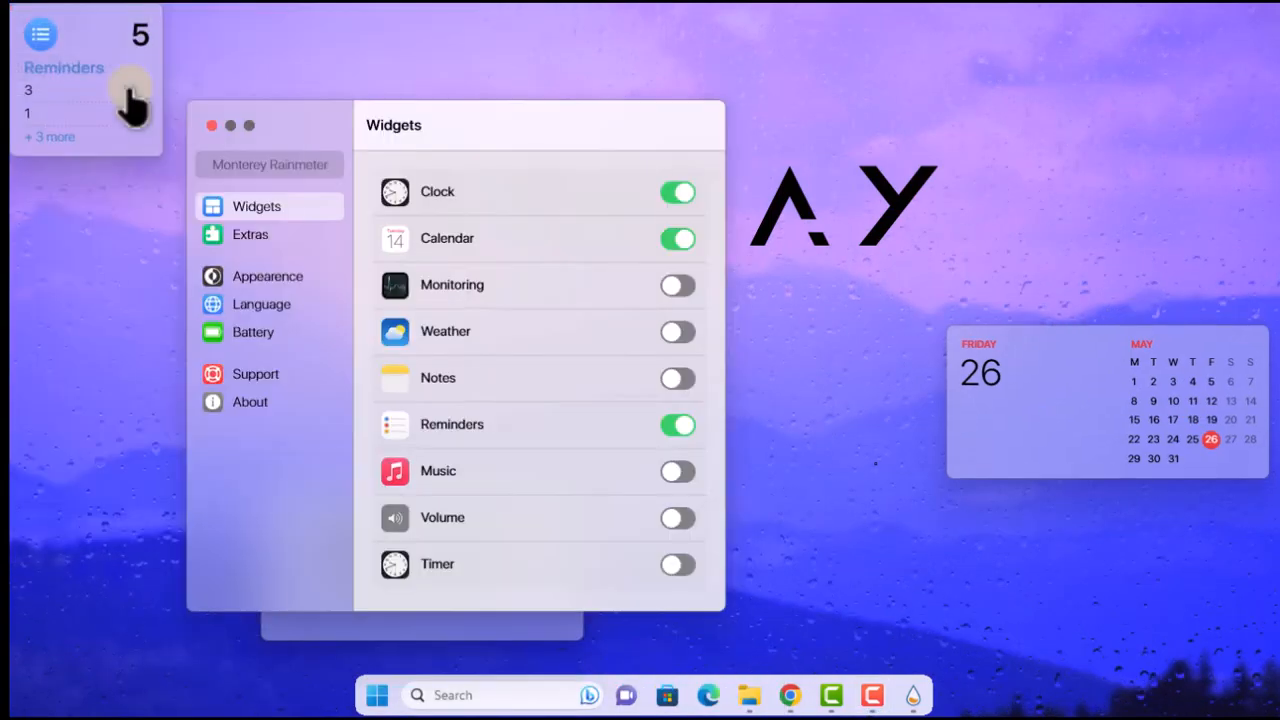
pyautogui.click(193, 172)
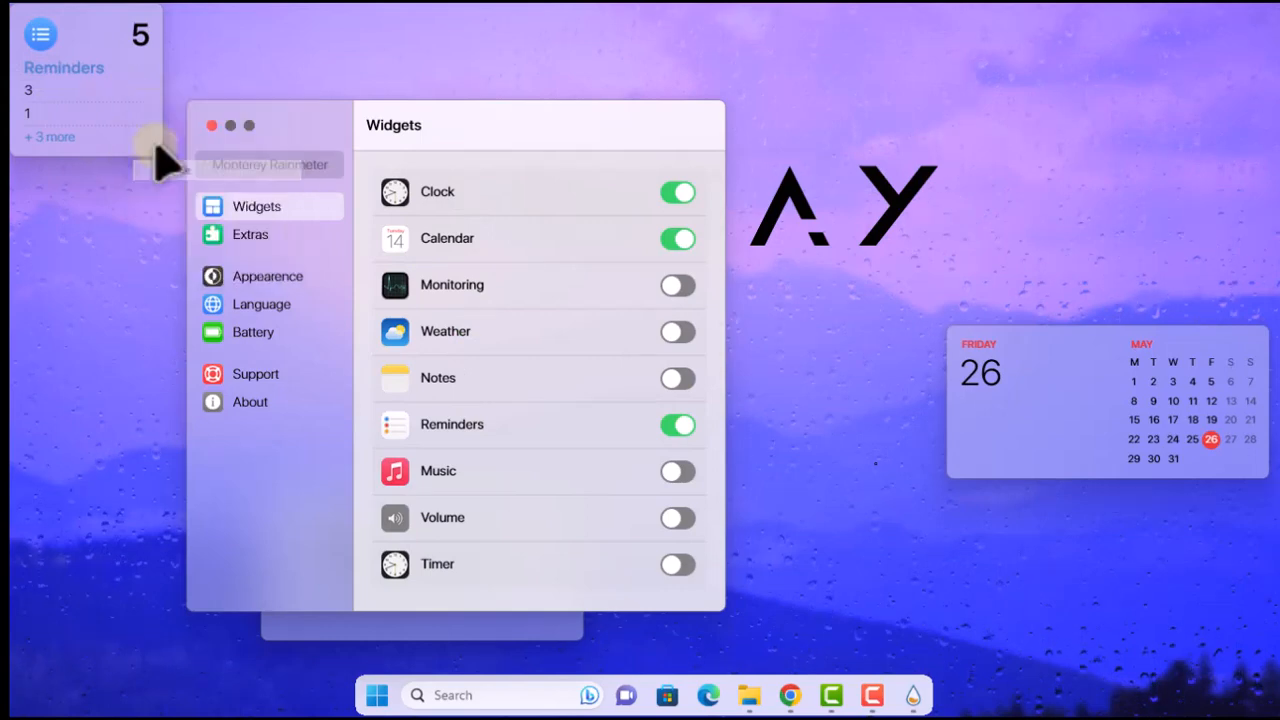
pyautogui.moveTo(163, 120); pyautogui.dragTo(1050, 568)
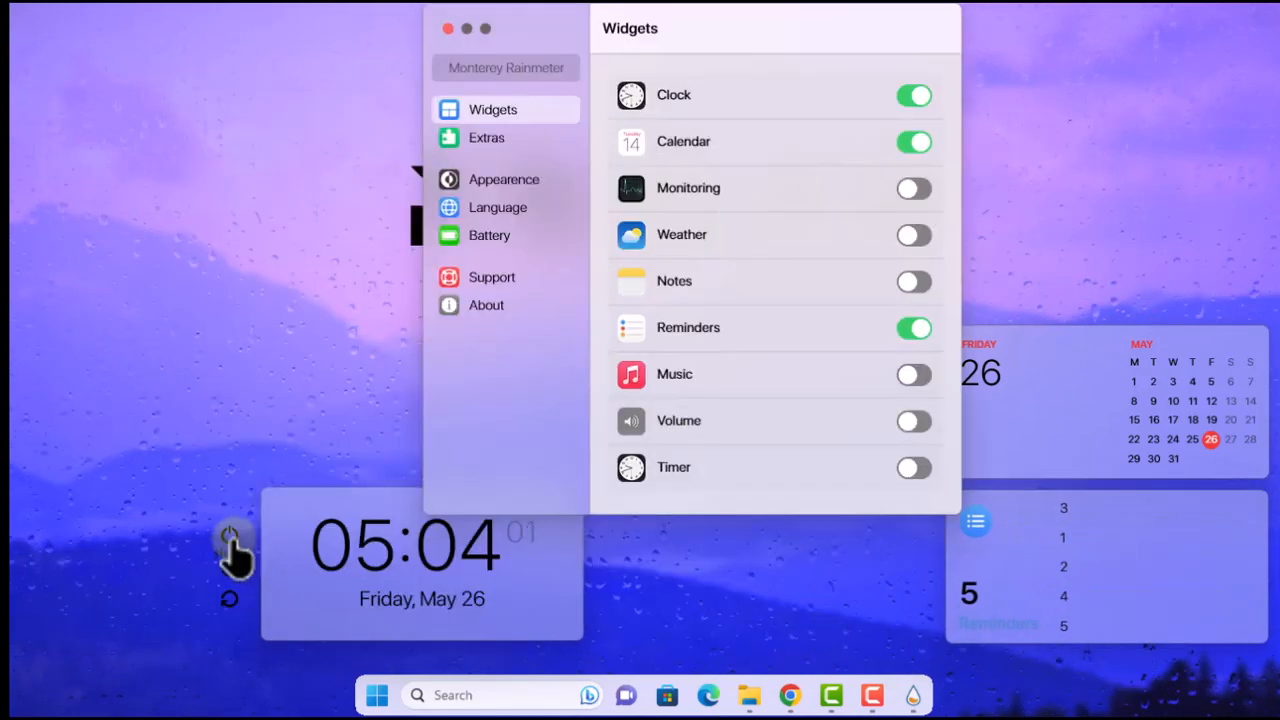
# Shift the Mii Power icons and the Monterey Clock widget further left, keeping them side by side
pyautogui.moveTo(230, 535); pyautogui.dragTo(149, 540)
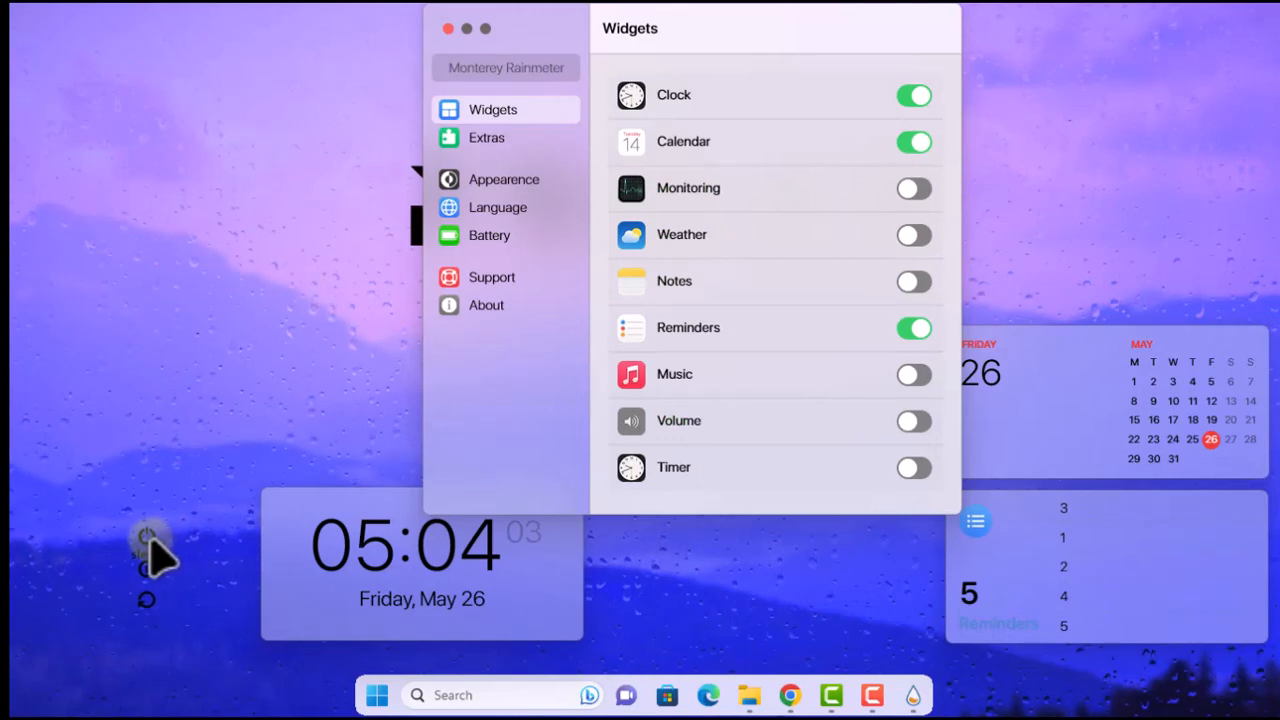
pyautogui.moveTo(305, 522); pyautogui.dragTo(234, 534)
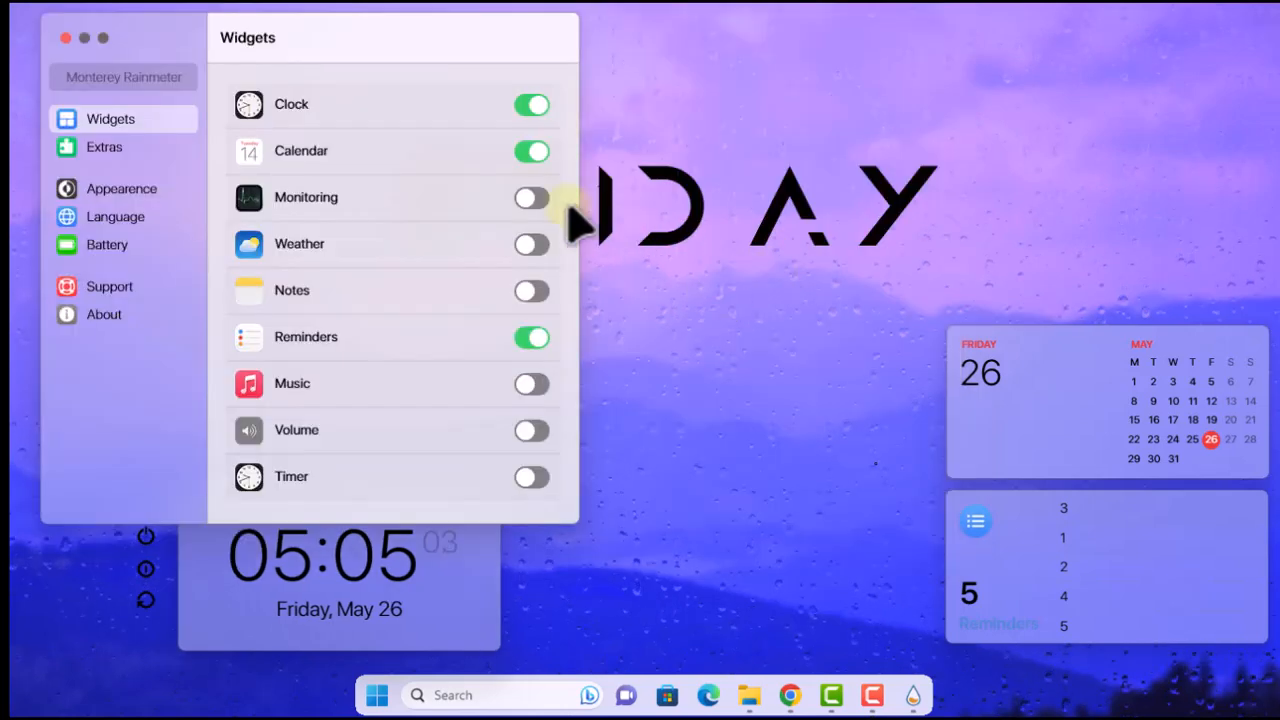
# Try the Light, Dark and Auto themes in the Monterey appearance settings, and return to the Blur theme
pyautogui.click(124, 196)
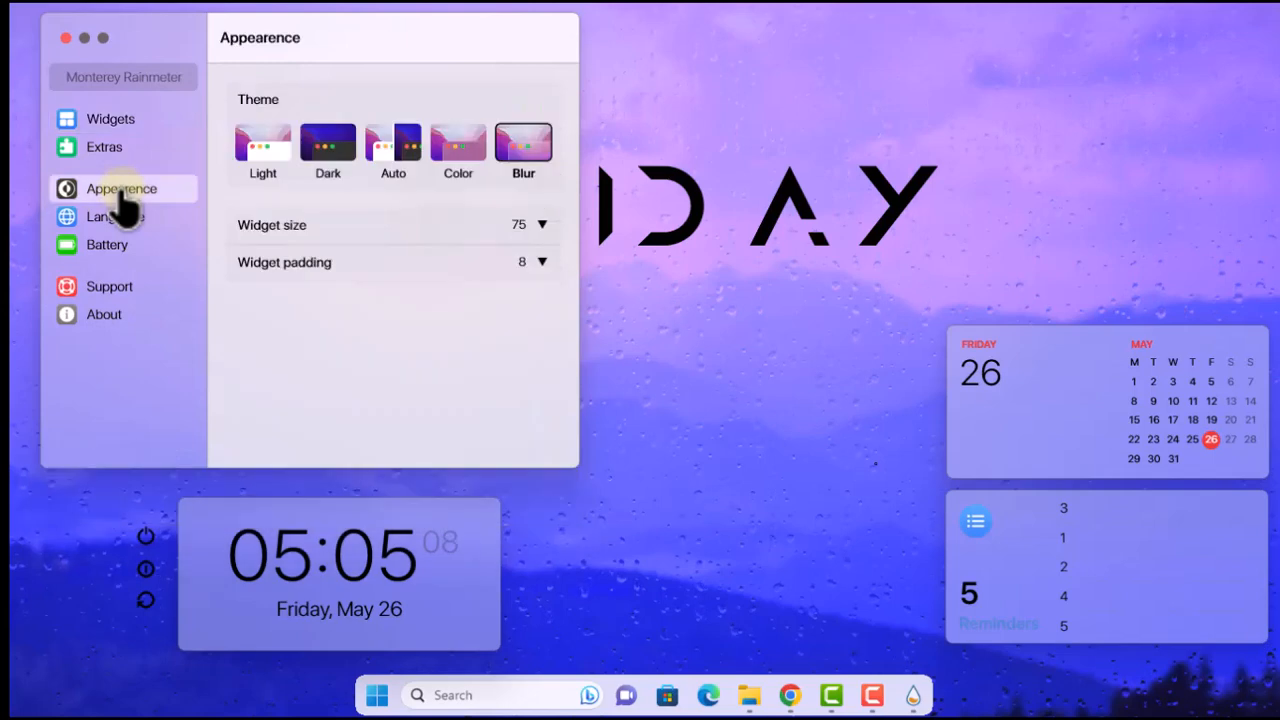
pyautogui.click(274, 166)
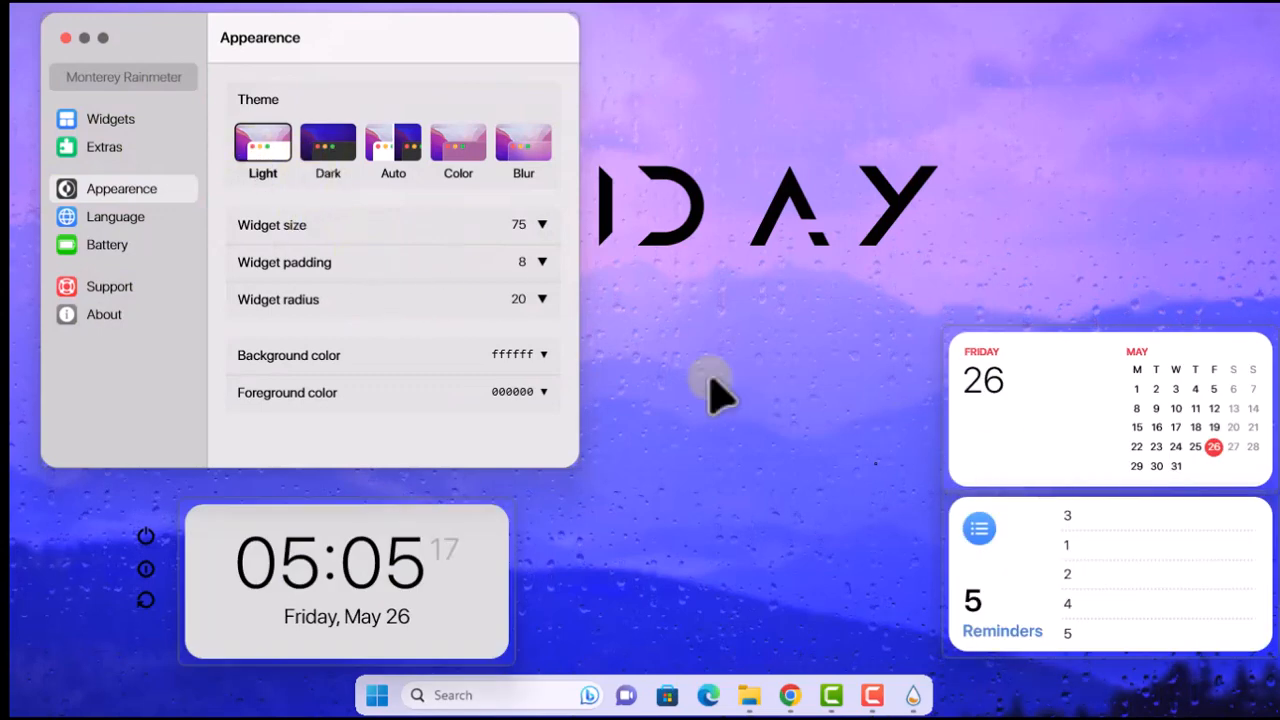
pyautogui.click(338, 145)
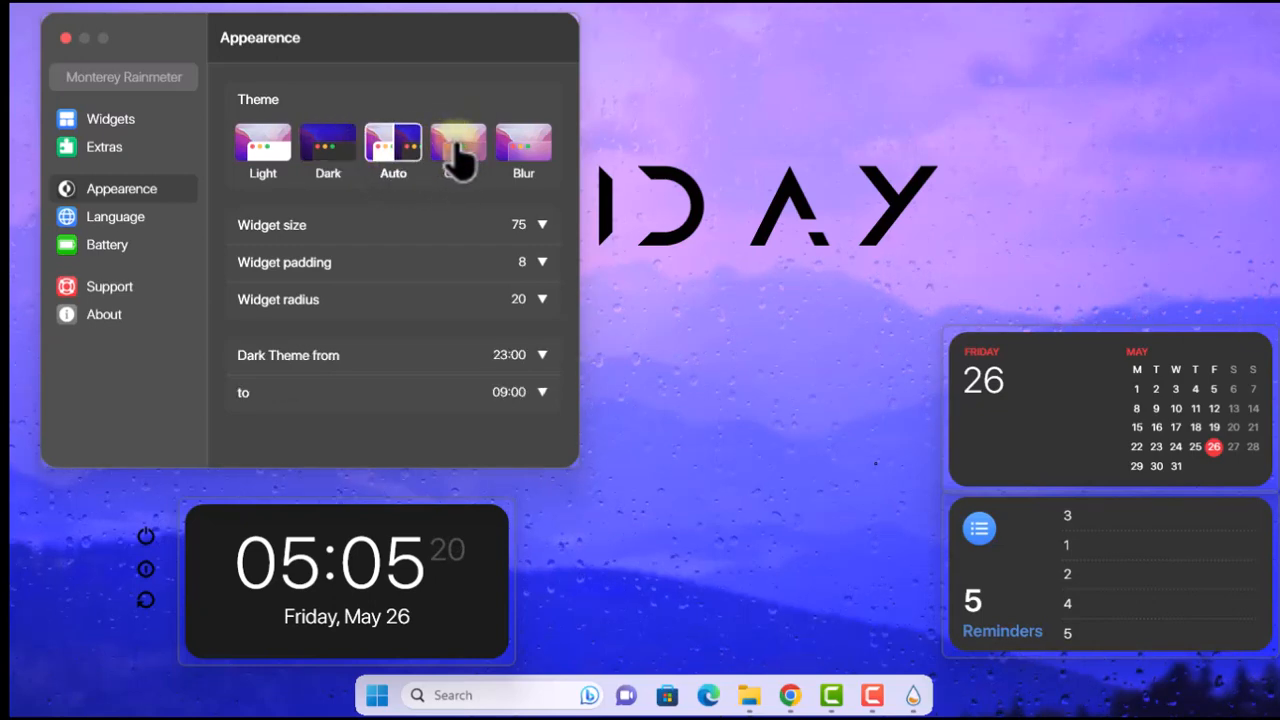
pyautogui.click(505, 152)
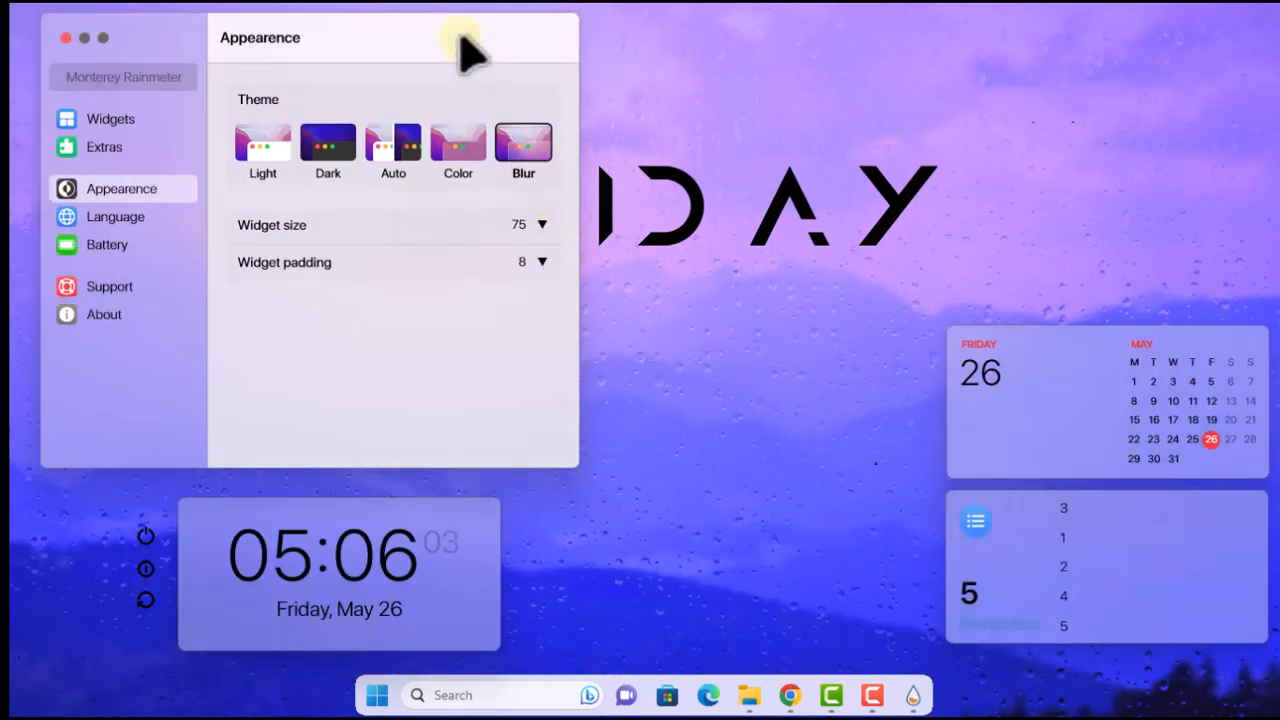
# Unload the Monterey Settings.ini skin in the Rainmeter skin manager and minimise the manager to reveal the desktop
pyautogui.moveTo(457, 40); pyautogui.dragTo(506, 168)
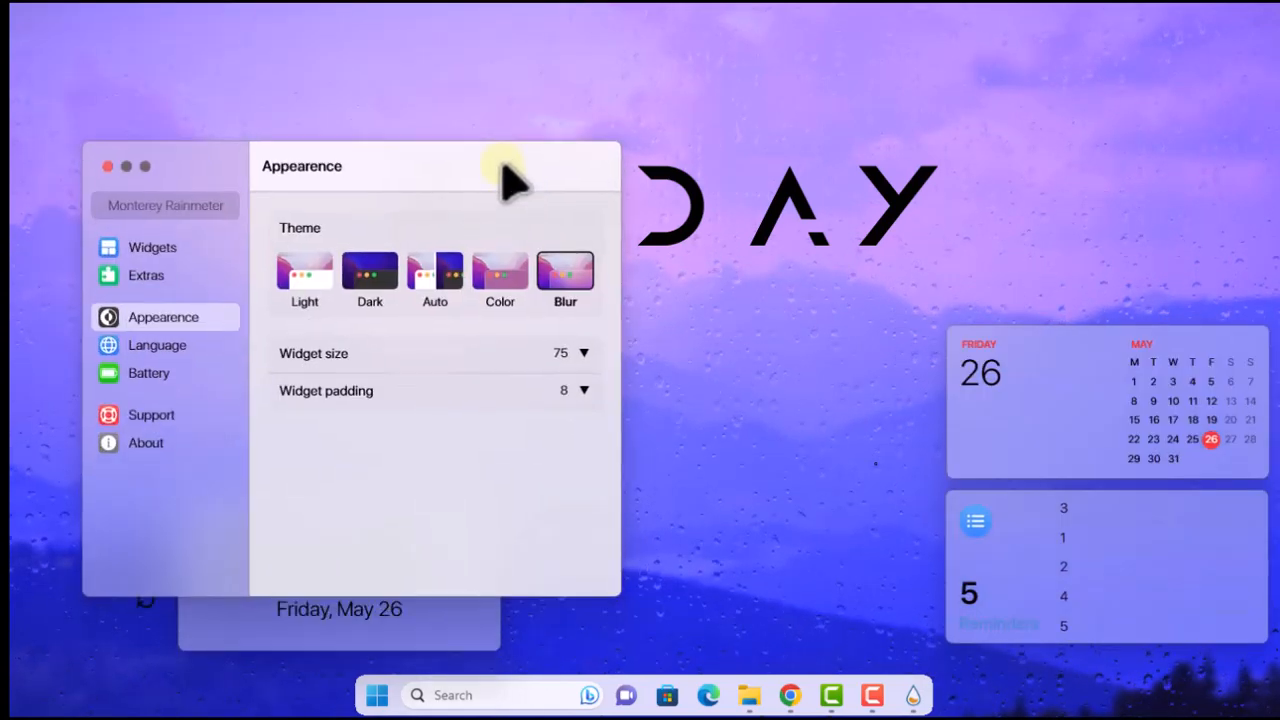
pyautogui.click(913, 695)
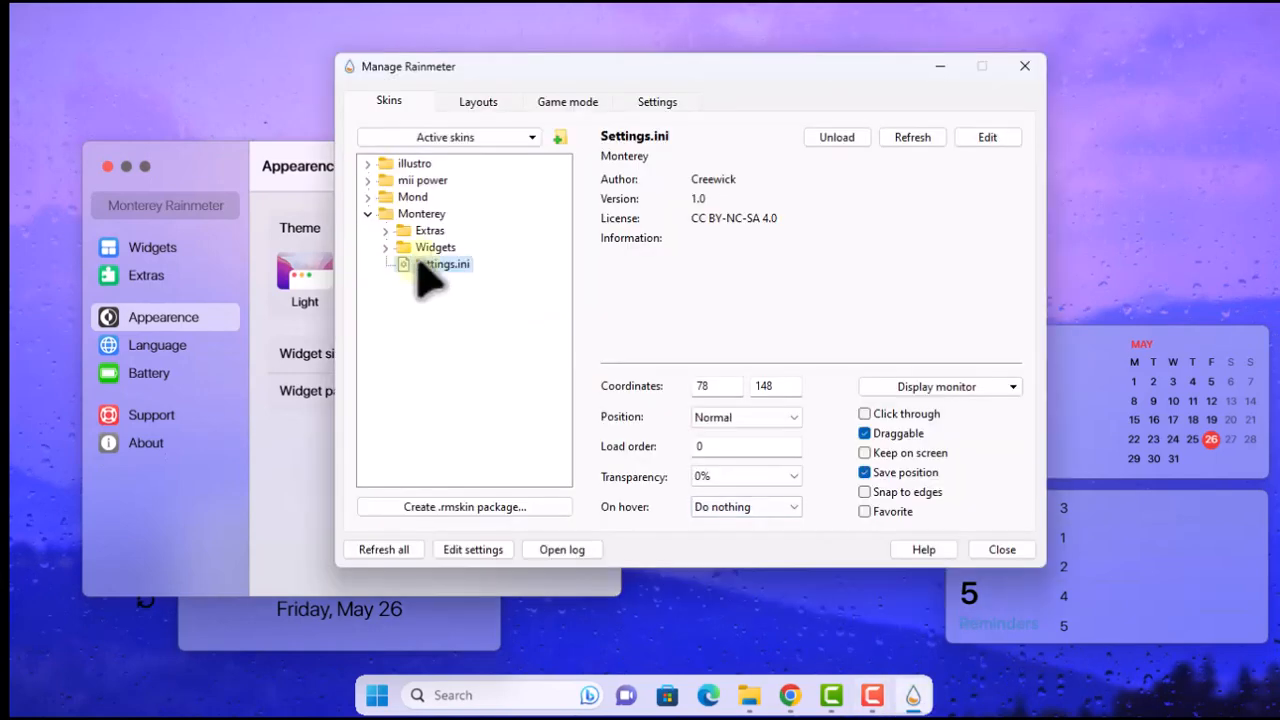
pyautogui.rightClick(420, 267)
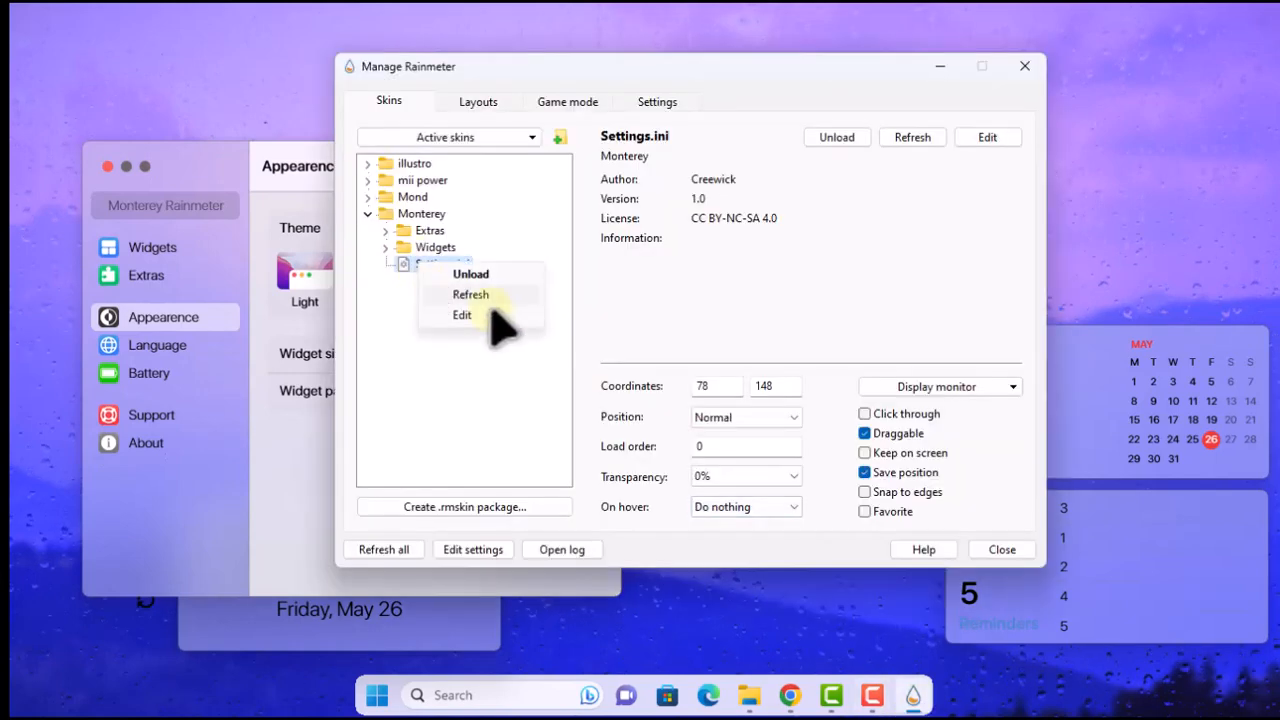
pyautogui.click(468, 275)
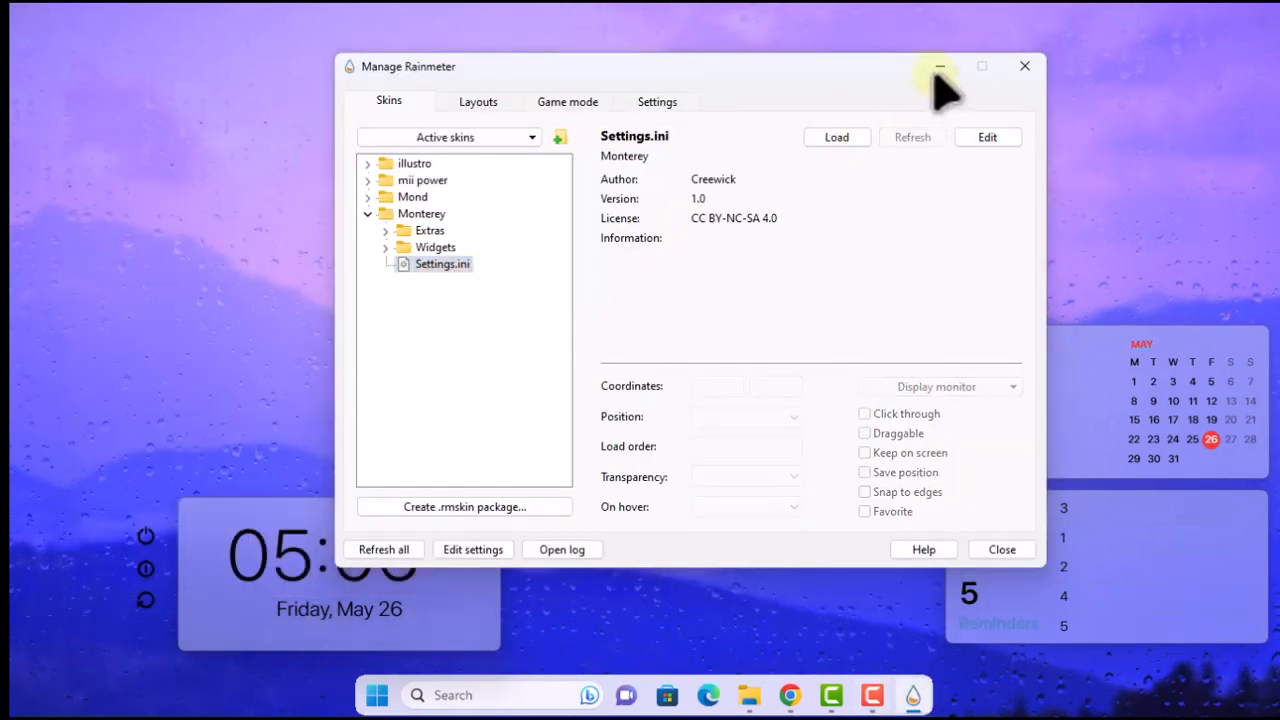
pyautogui.click(940, 67)
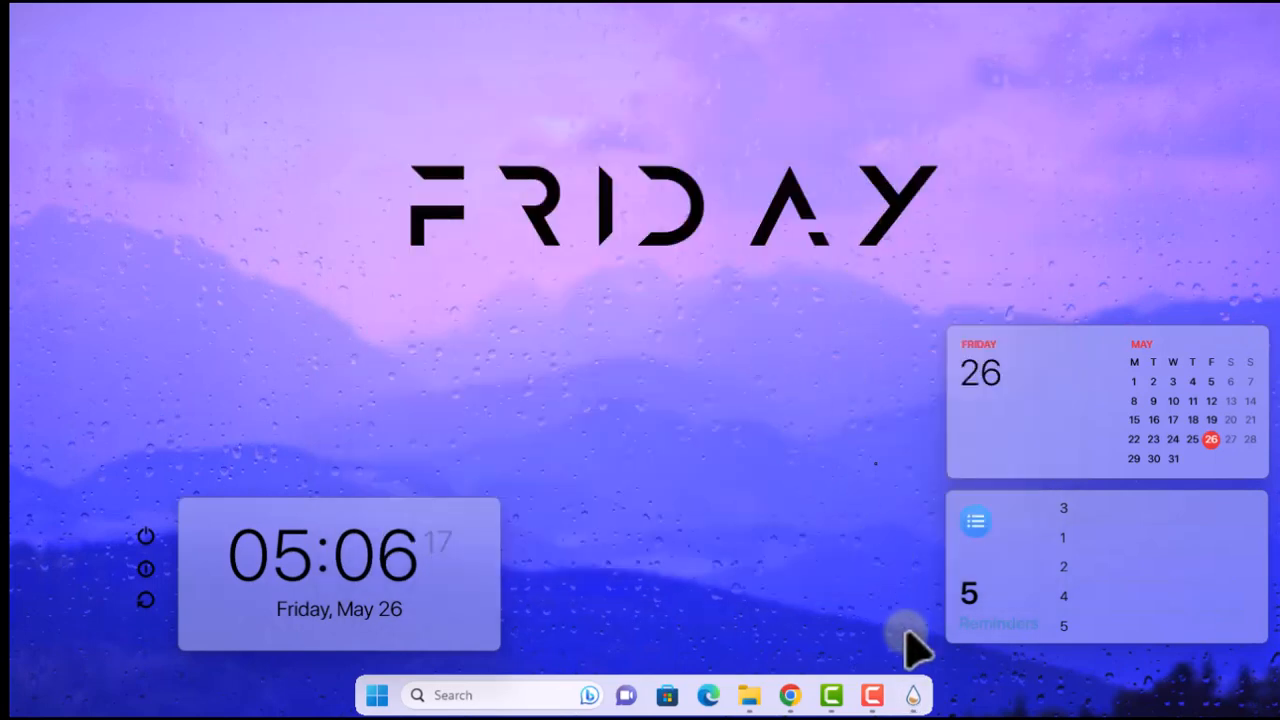